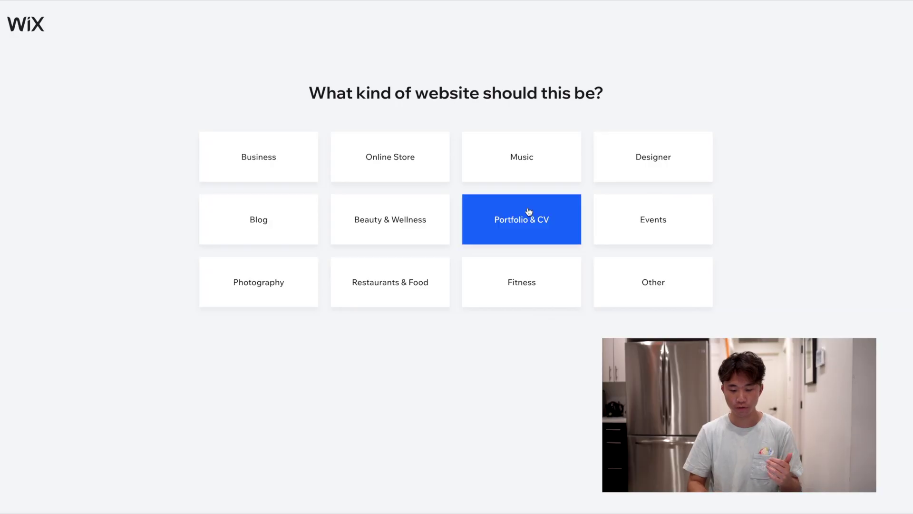
Pick Portfolio & CV as the site type and open the Business CV template from the gallery
click(529, 218)
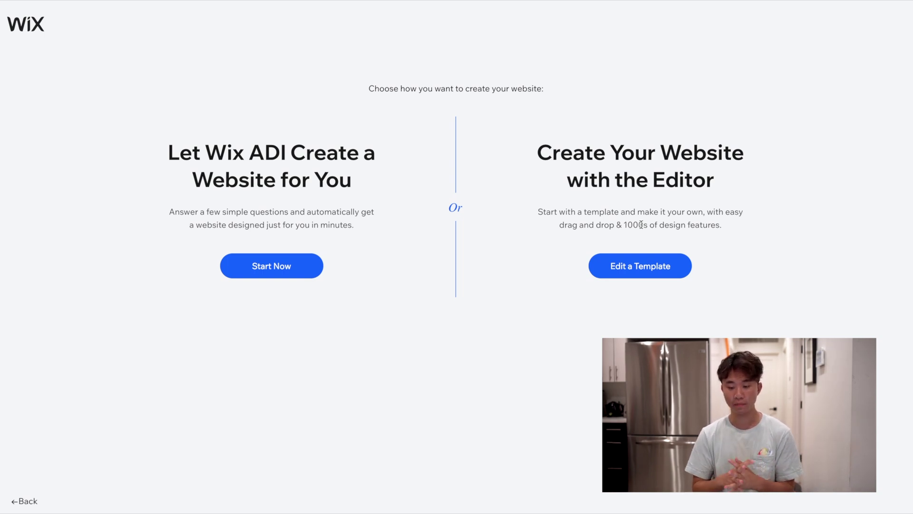
click(631, 271)
scroll(602, 246, down, 15)
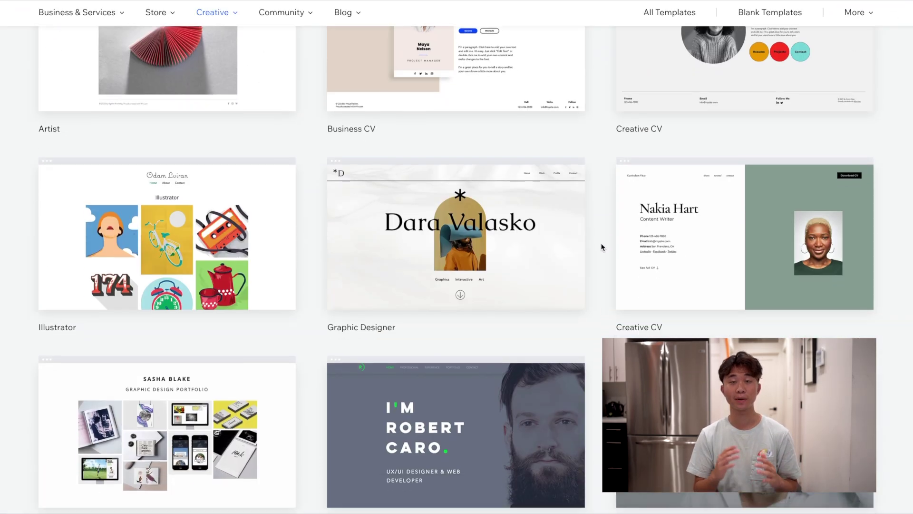
scroll(602, 247, up, 6)
scroll(602, 247, up, 5)
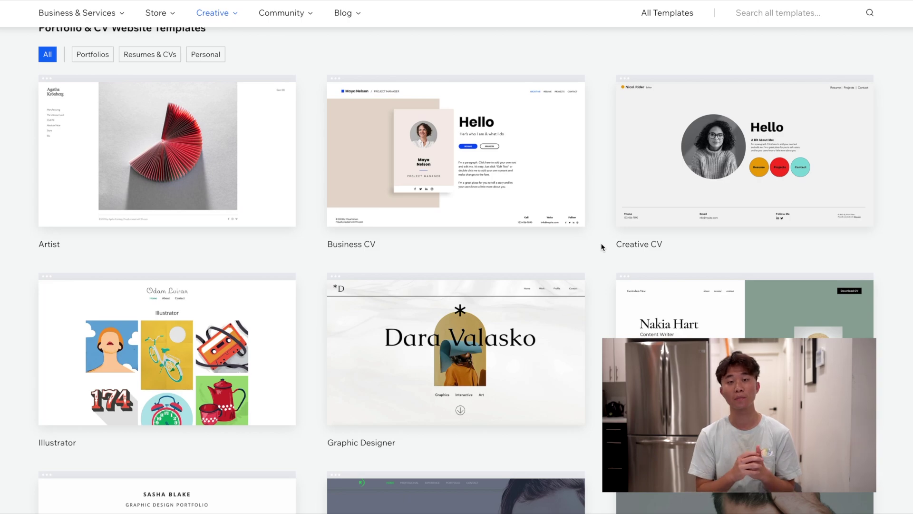
scroll(600, 245, down, 9)
scroll(695, 99, up, 5)
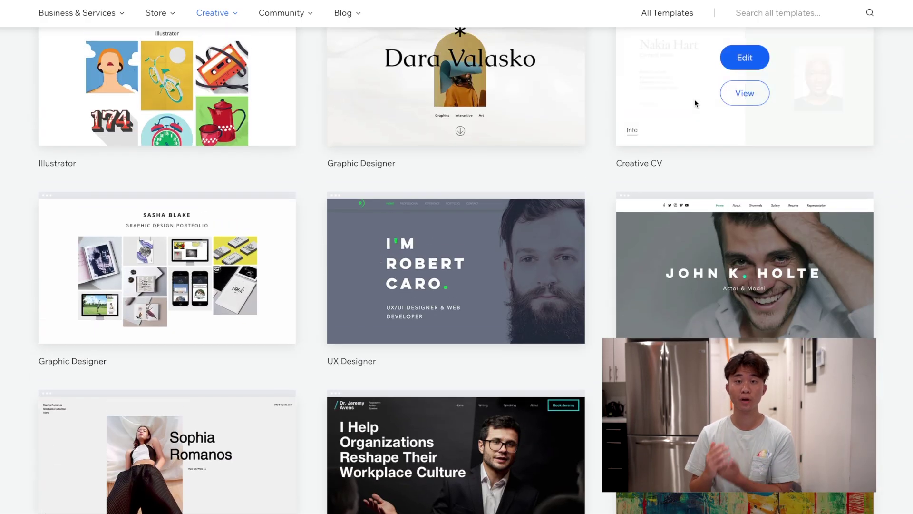
scroll(571, 202, down, 5)
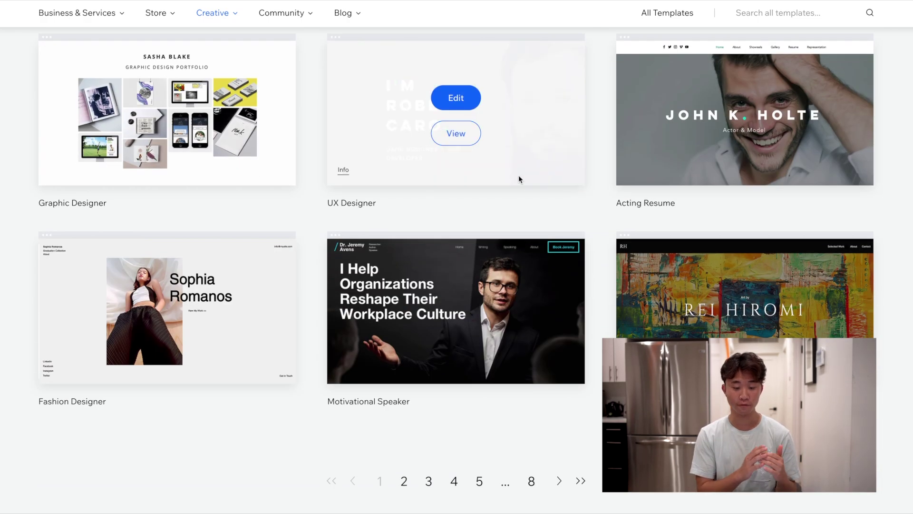
scroll(240, 235, up, 10)
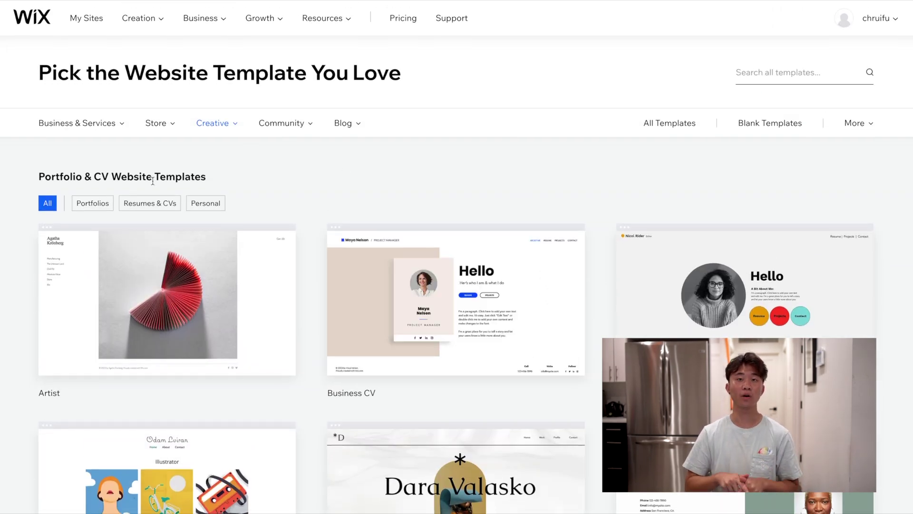
scroll(512, 247, down, 3)
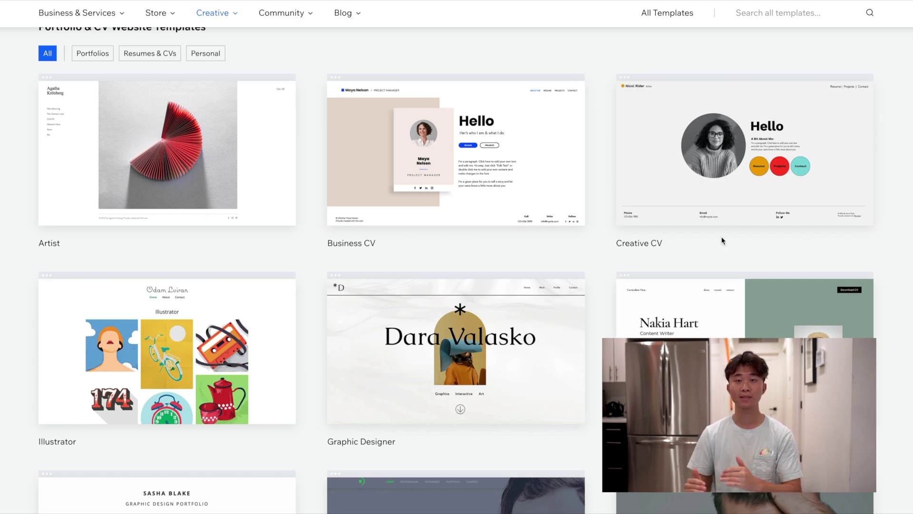
scroll(601, 266, down, 3)
scroll(600, 266, up, 3)
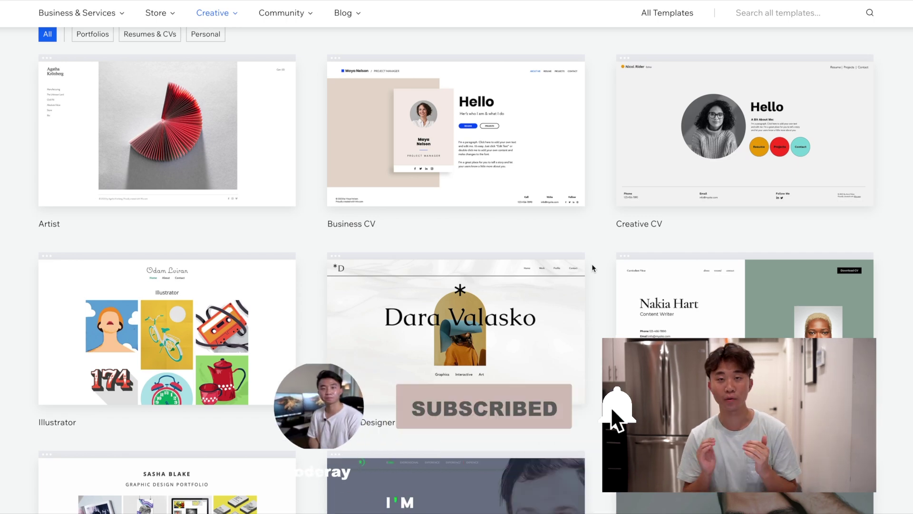
mouse_move(467, 159)
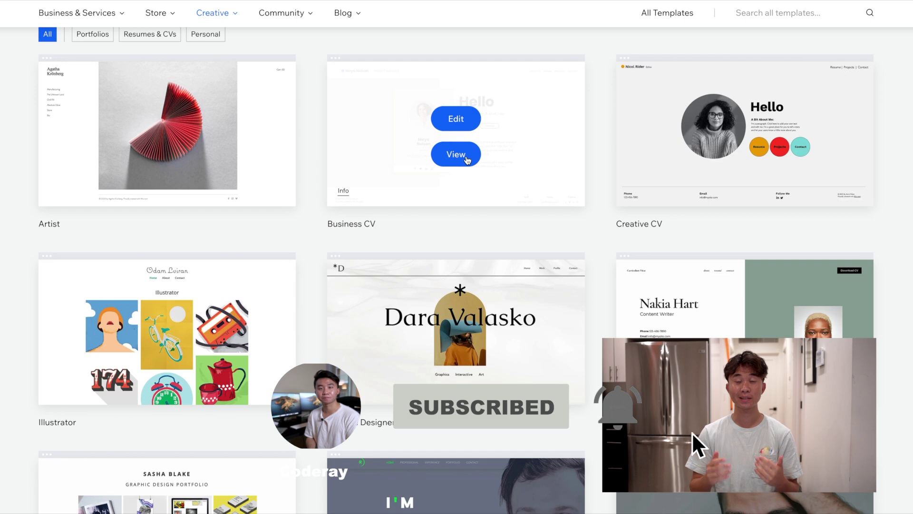
click(465, 156)
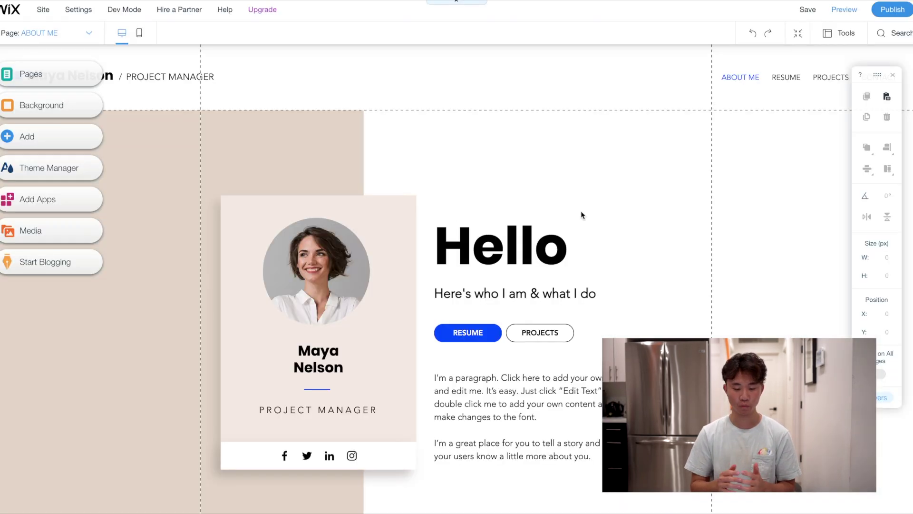
Upload the screenshot photo from the Desktop and use it as the profile card picture
scroll(581, 210, down, 5)
scroll(581, 210, up, 2)
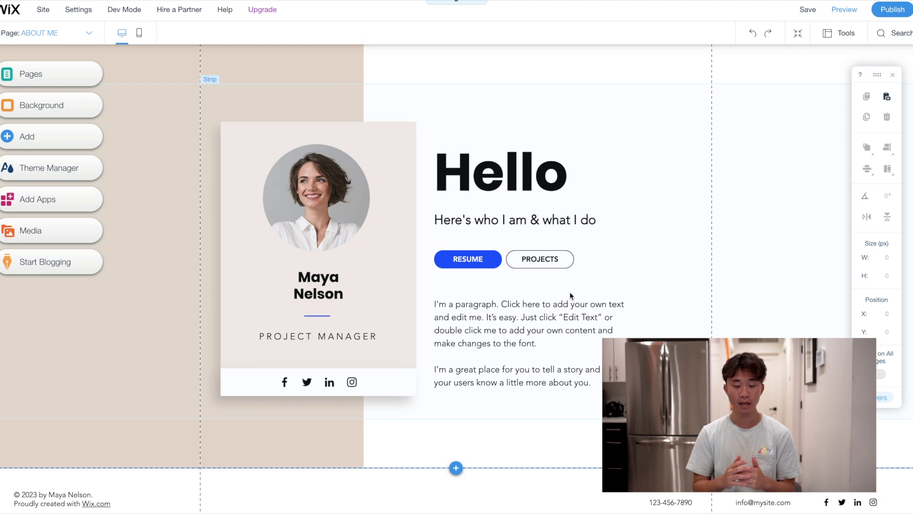
click(315, 196)
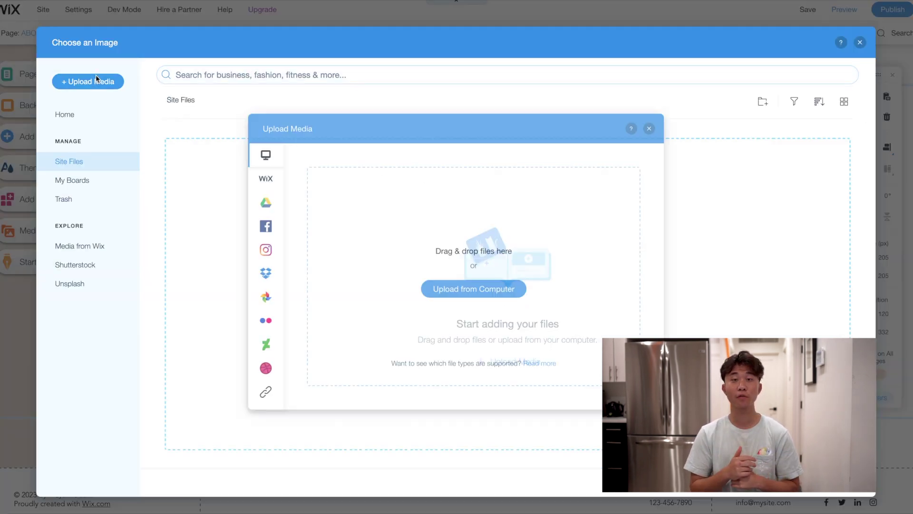
click(96, 81)
click(481, 290)
click(286, 21)
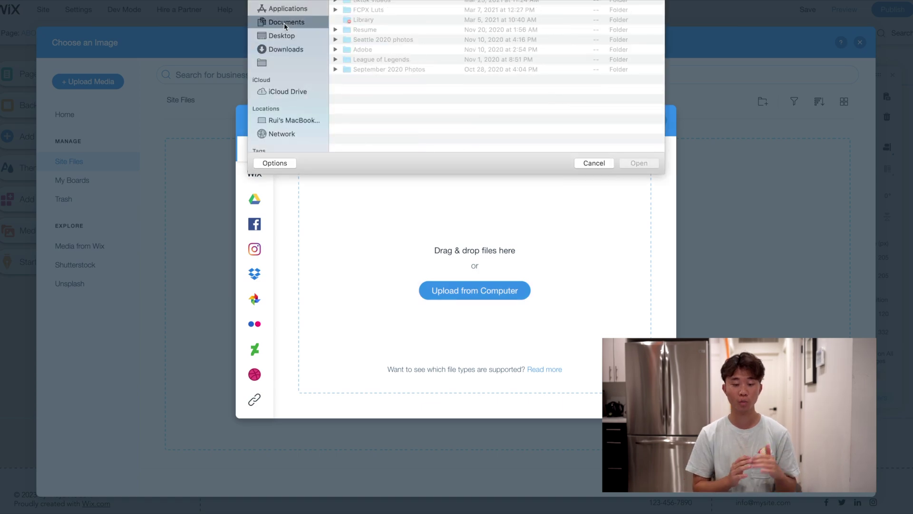
click(283, 36)
double_click(360, 20)
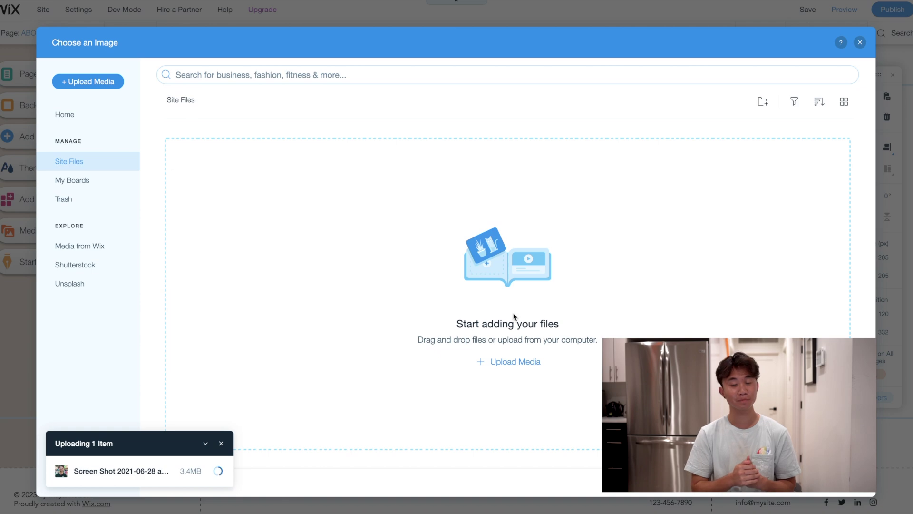
click(828, 492)
Change the profile card's name to the owner's name and its title to SOFTWARE ENGINEER
click(331, 283)
double_click(332, 283)
text(Coderay)
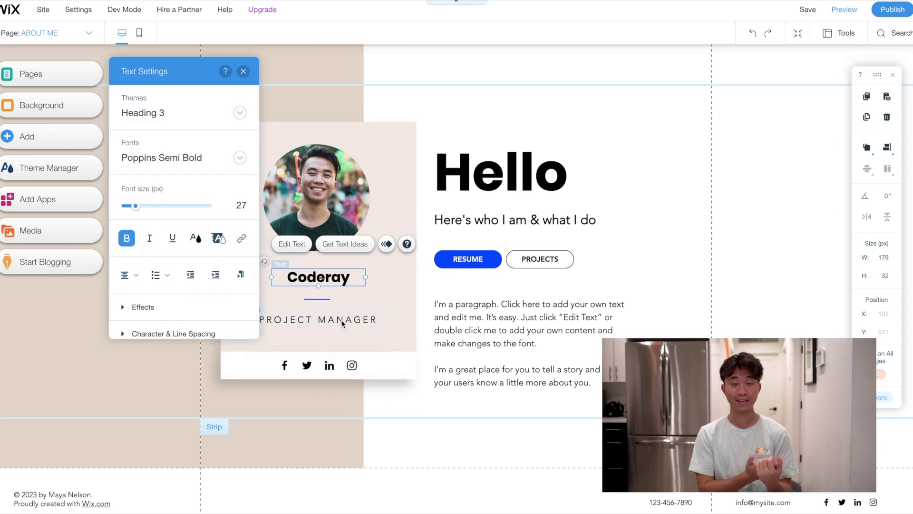
double_click(345, 321)
text(SOFTWARE ENGINEER)
key(Escape)
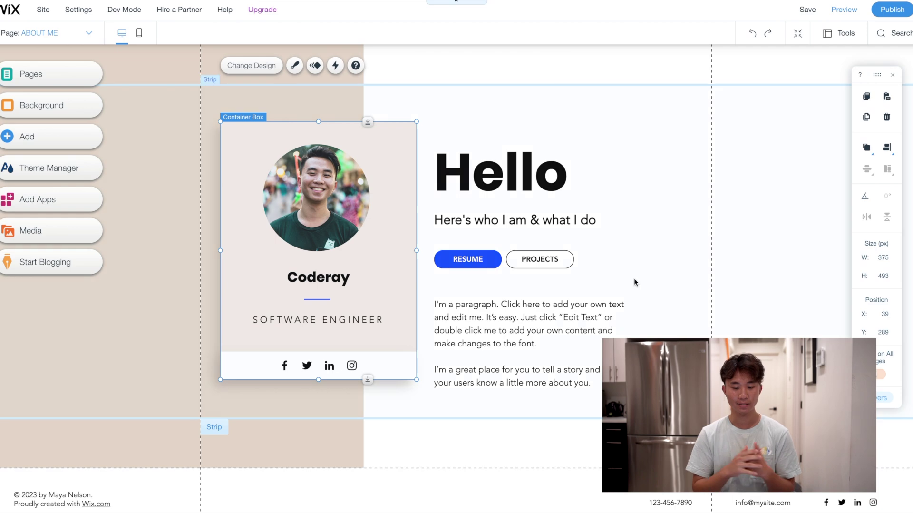
click(635, 282)
Set the header to the owner's name in capitals and Software Engineer, shifting the title left
scroll(149, 191, down, 1)
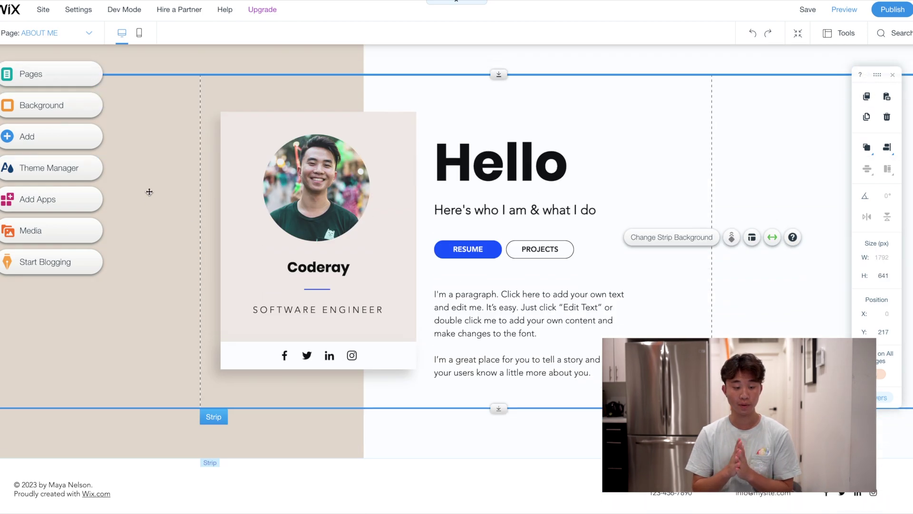
scroll(149, 192, up, 3)
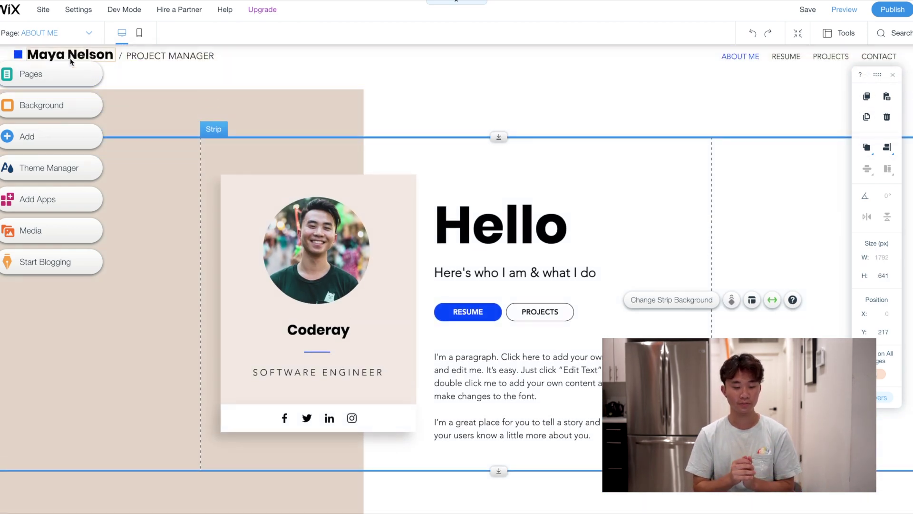
double_click(169, 56)
text(Softw)
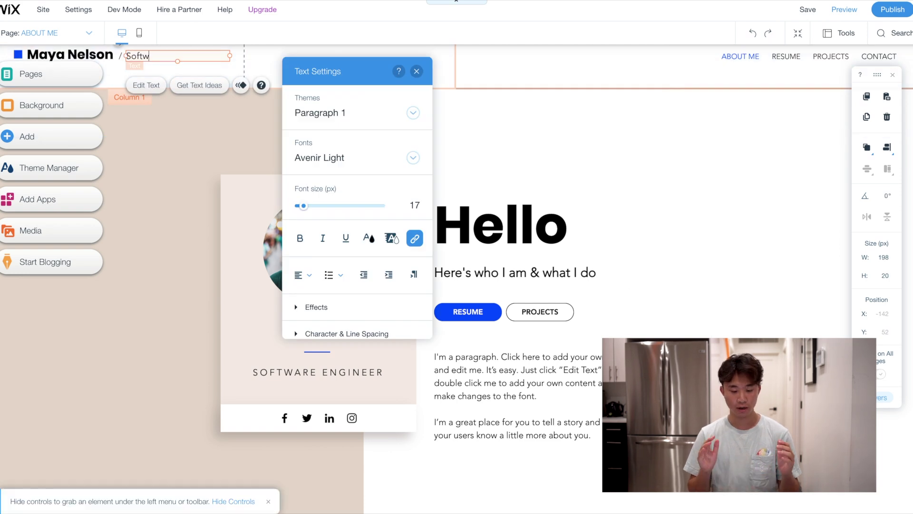
text(are Engineer)
double_click(70, 54)
text(CODERAY)
click(96, 60)
drag(152, 56, 132, 57)
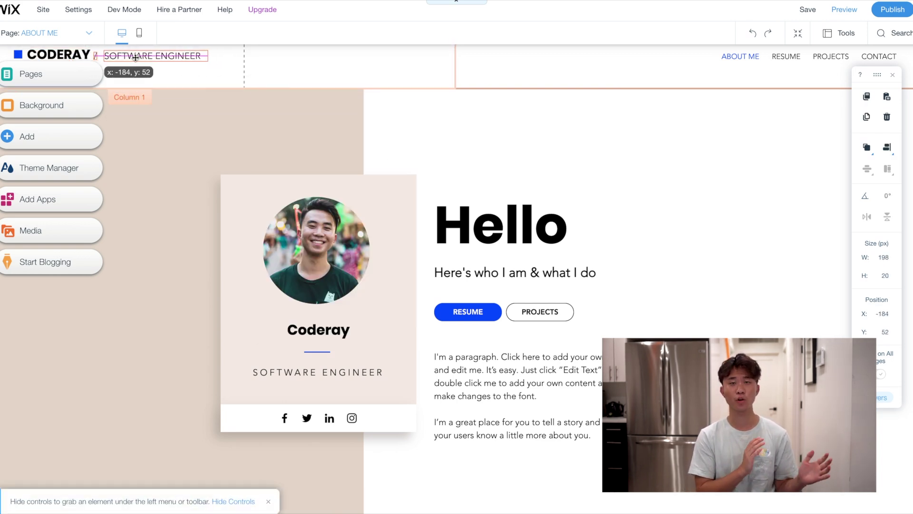
Keep the profile card's original design and drag the card up and to the right
scroll(227, 169, up, 1)
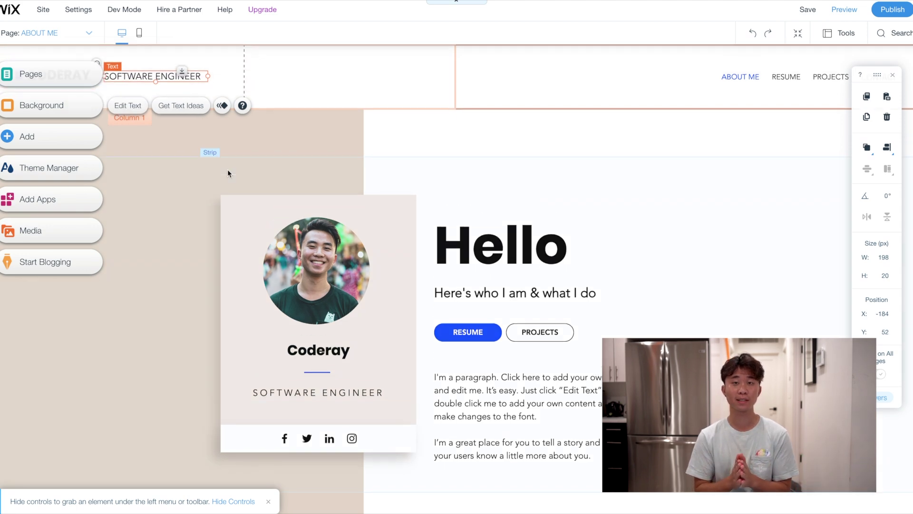
scroll(227, 169, down, 2)
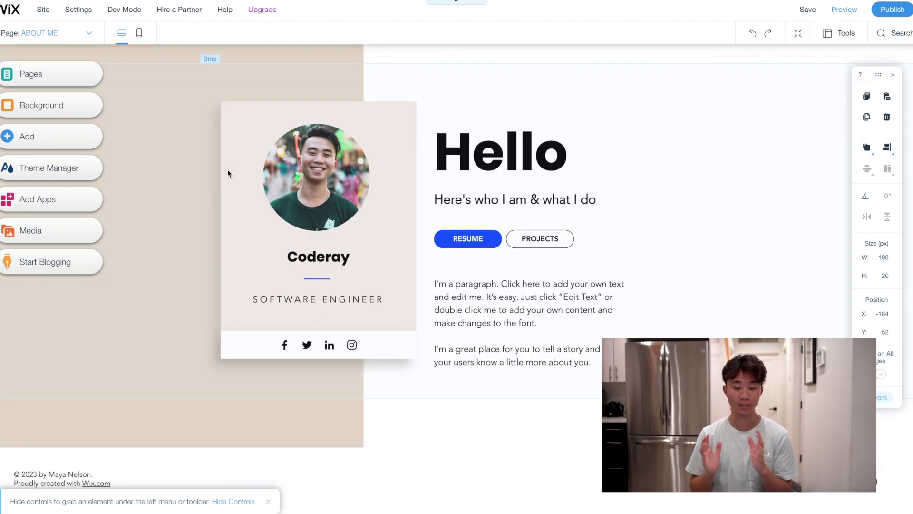
scroll(227, 170, up, 2)
scroll(228, 169, down, 2)
click(401, 234)
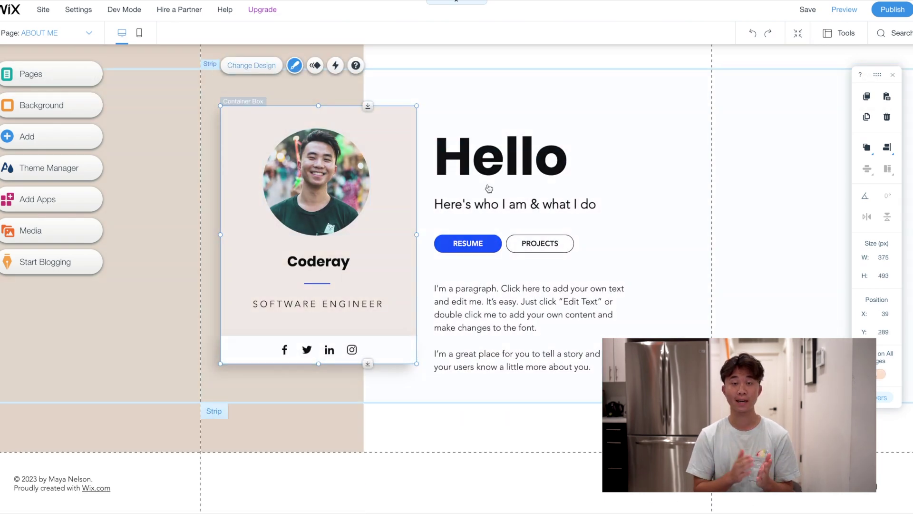
click(294, 65)
scroll(498, 292, down, 4)
scroll(507, 285, down, 3)
scroll(521, 183, up, 8)
click(519, 402)
scroll(316, 143, up, 2)
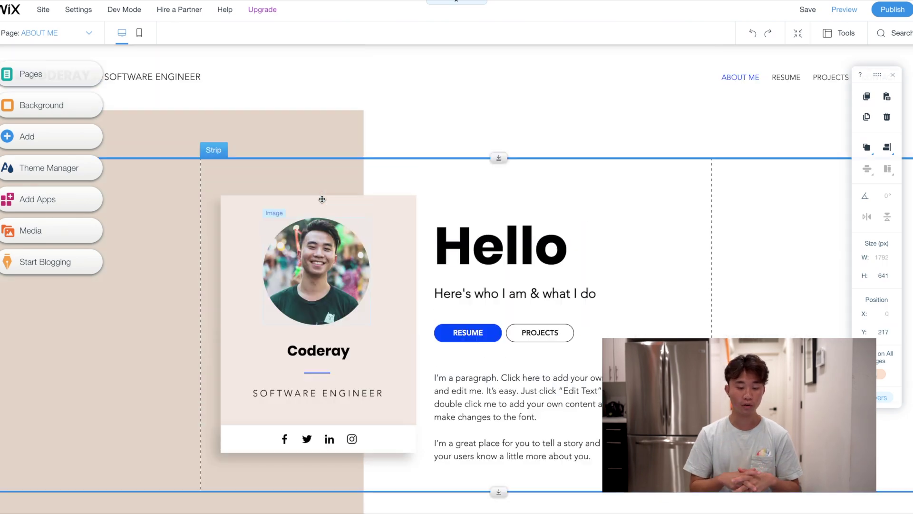
scroll(317, 143, down, 2)
drag(331, 230, 409, 84)
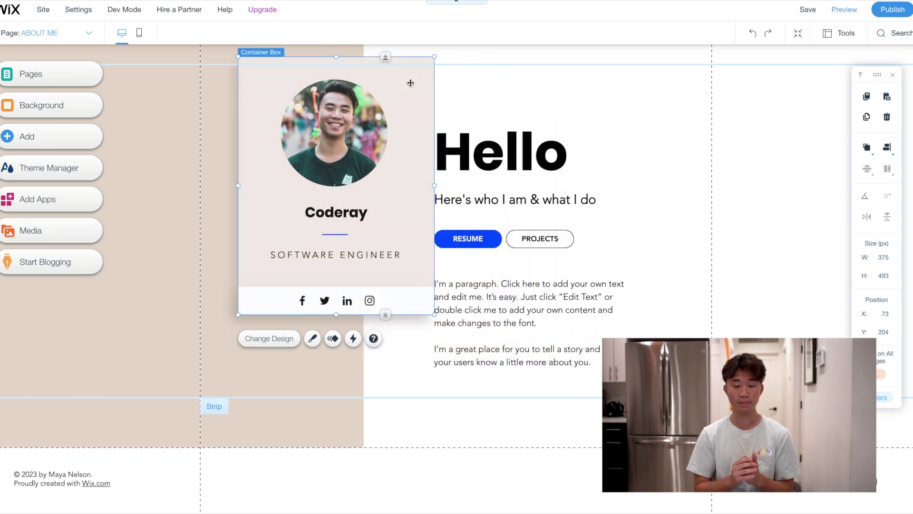
Drop the profile card into the left column and update the footer copyright year and name
click(410, 84)
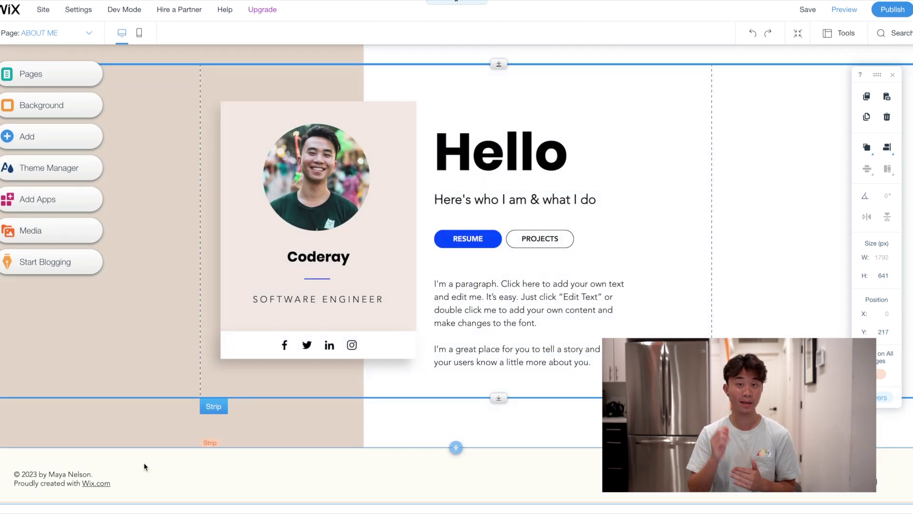
click(52, 474)
click(52, 475)
key(BackSpace)
text(1)
key(BackSpace)
key(BackSpace)
key(BackSpace)
key(BackSpace)
key(BackSpace)
key(BackSpace)
key(BackSpace)
key(BackSpace)
key(BackSpace)
key(BackSpace)
key(BackSpace)
text(C)
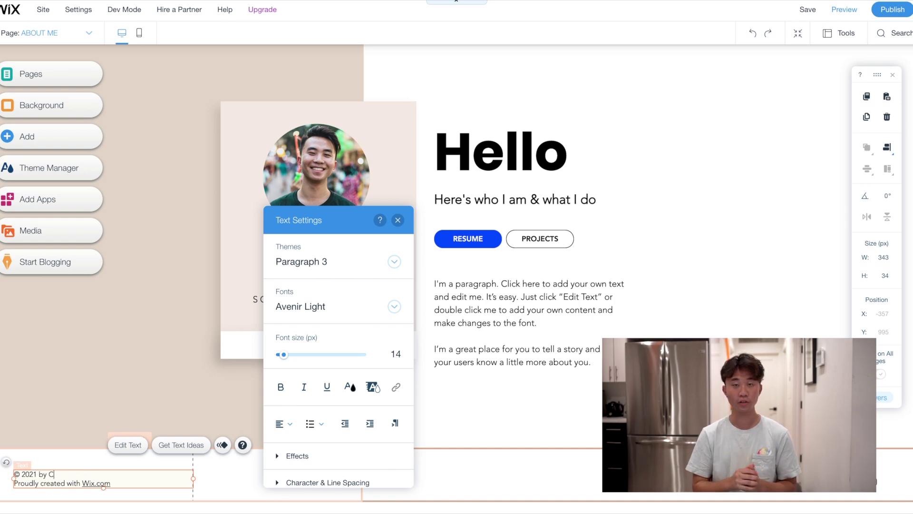
click(252, 441)
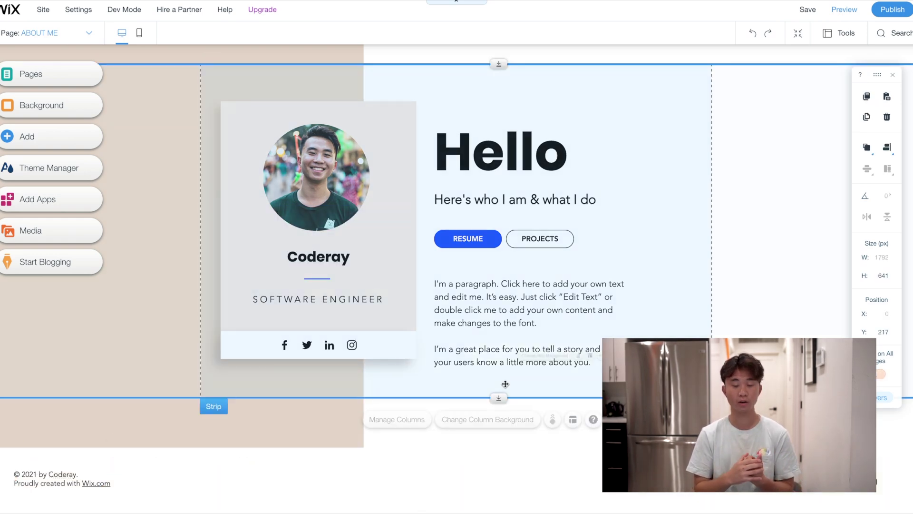
Point the card's Instagram icon to the owner's Instagram profile
scroll(252, 441, up, 2)
scroll(252, 441, down, 1)
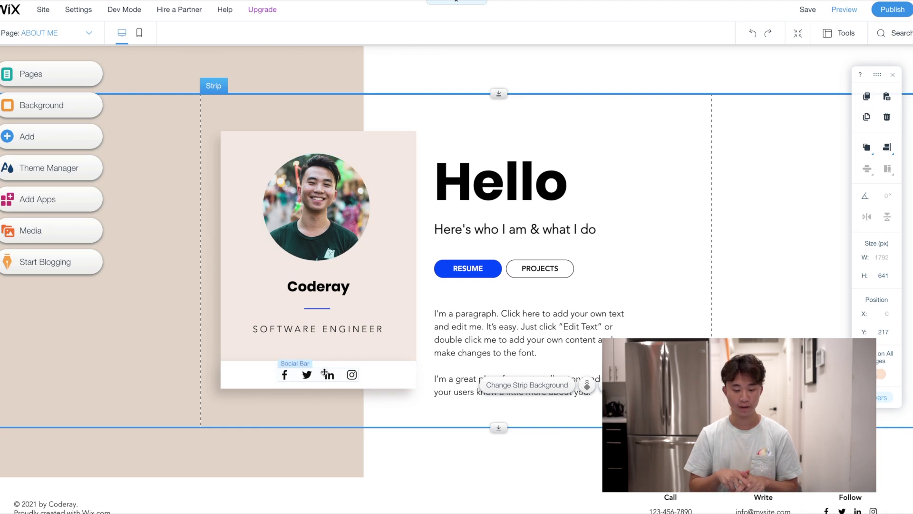
click(332, 375)
click(310, 343)
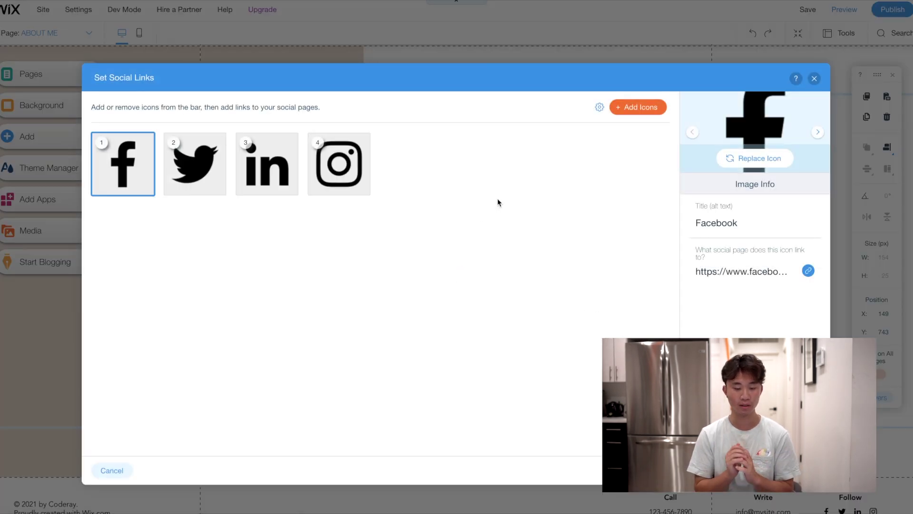
click(199, 183)
click(339, 171)
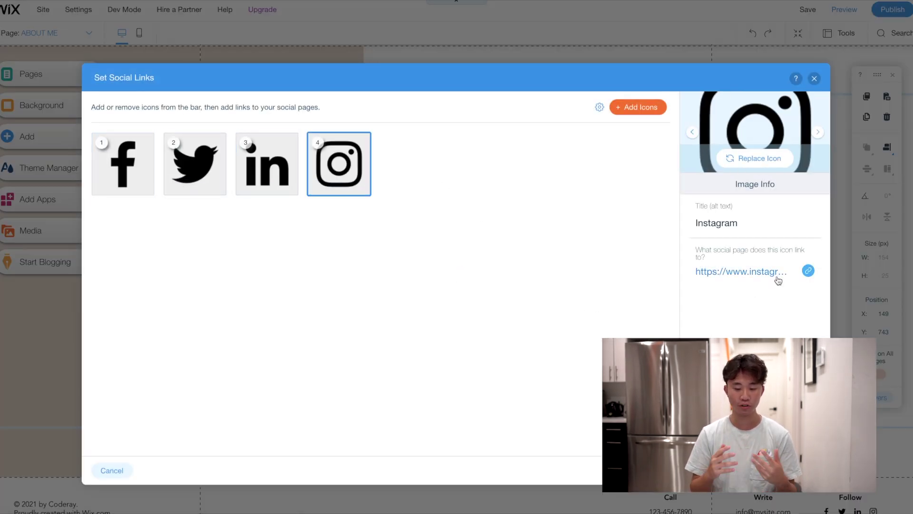
click(761, 280)
text(thecoderay)
click(573, 353)
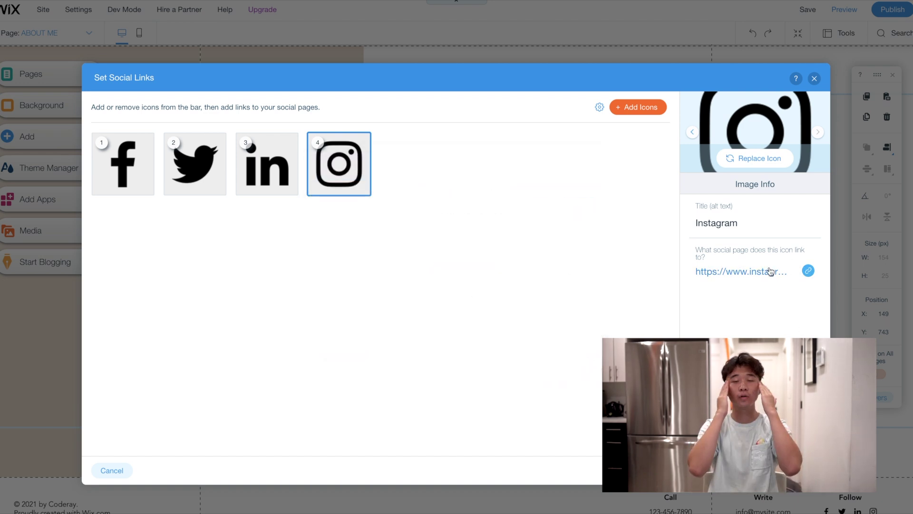
Remove Facebook and Twitter from the card's social bar and centre the bar under the card
click(145, 188)
click(145, 188)
click(799, 470)
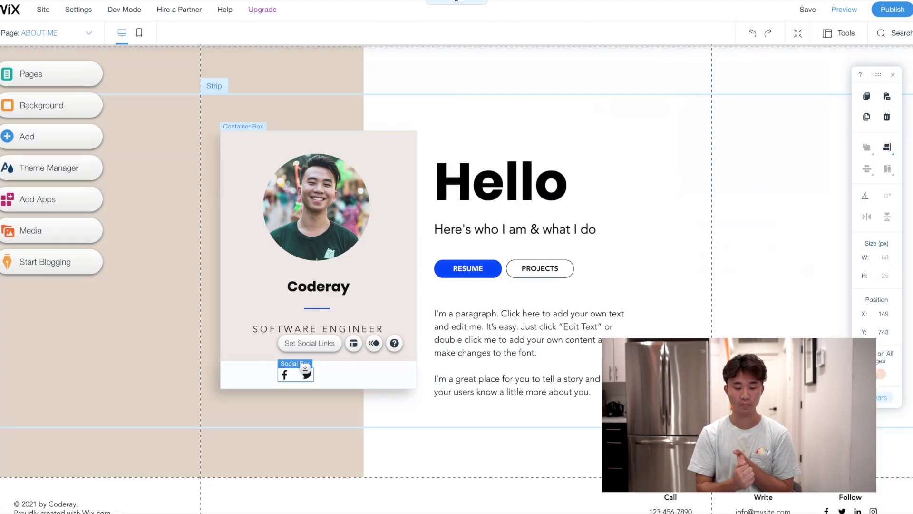
drag(290, 376, 310, 375)
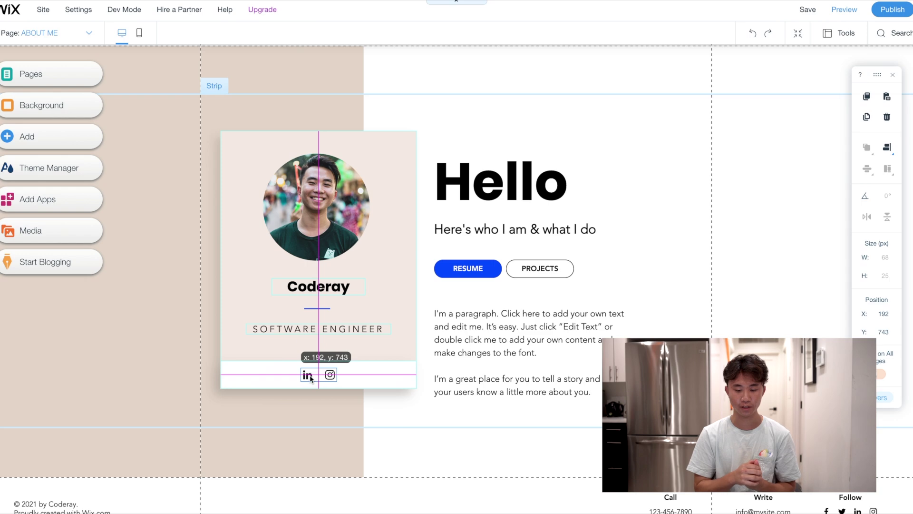
click(613, 333)
Change the subtitle to 'Programmer, Designer, Leader' and move it up toward the heading
scroll(547, 223, down, 1)
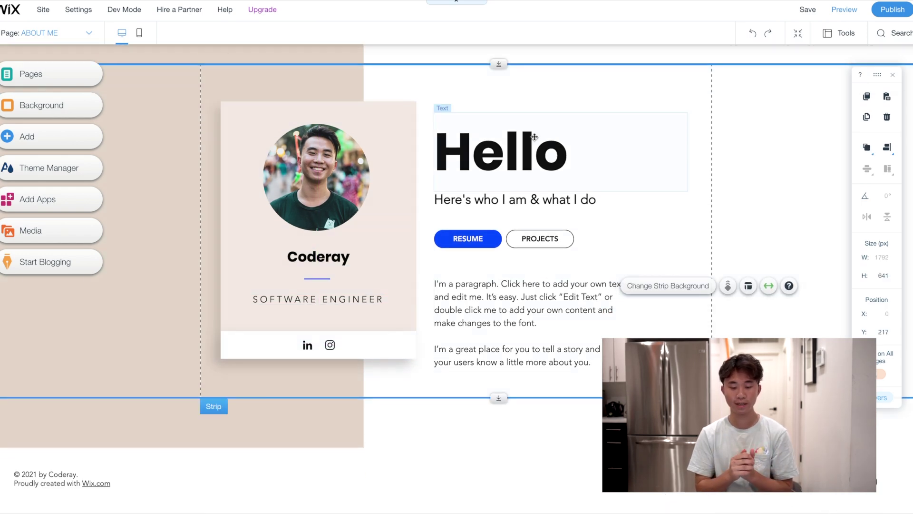
click(547, 224)
scroll(548, 251, up, 2)
scroll(547, 251, down, 1)
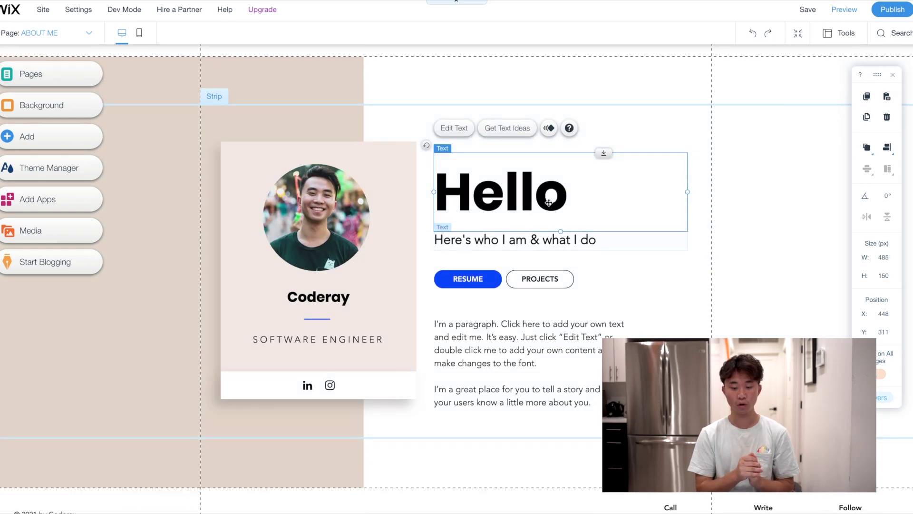
click(559, 239)
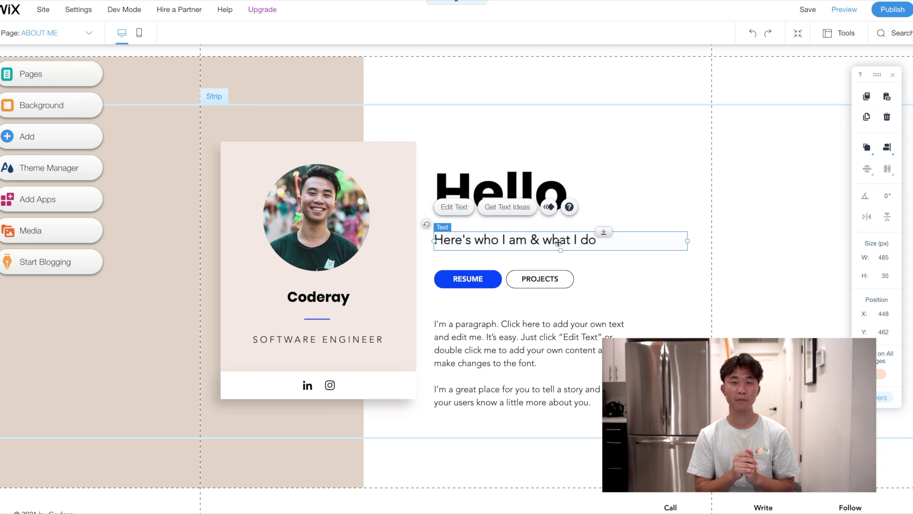
double_click(558, 242)
text(P)
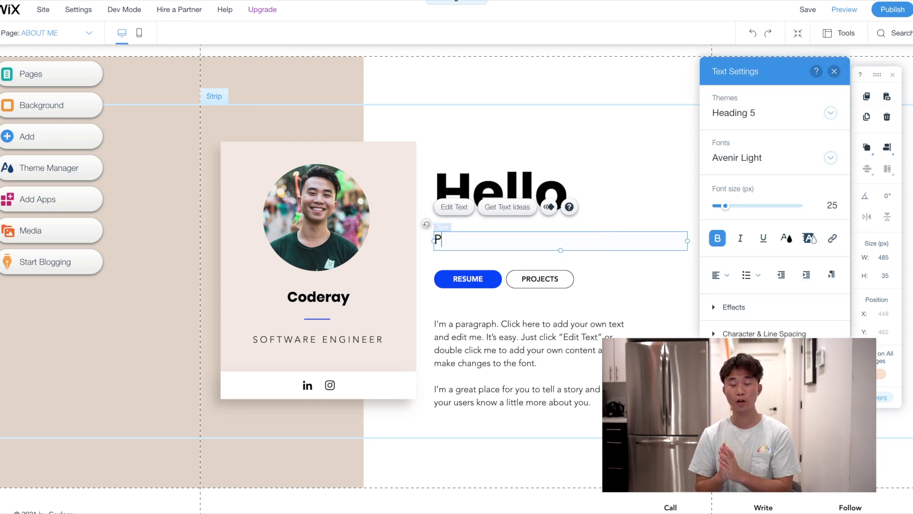
text(grarogrammer, Inno)
key(BackSpace)
key(BackSpace)
key(BackSpace)
text(Designer, Leader)
click(638, 246)
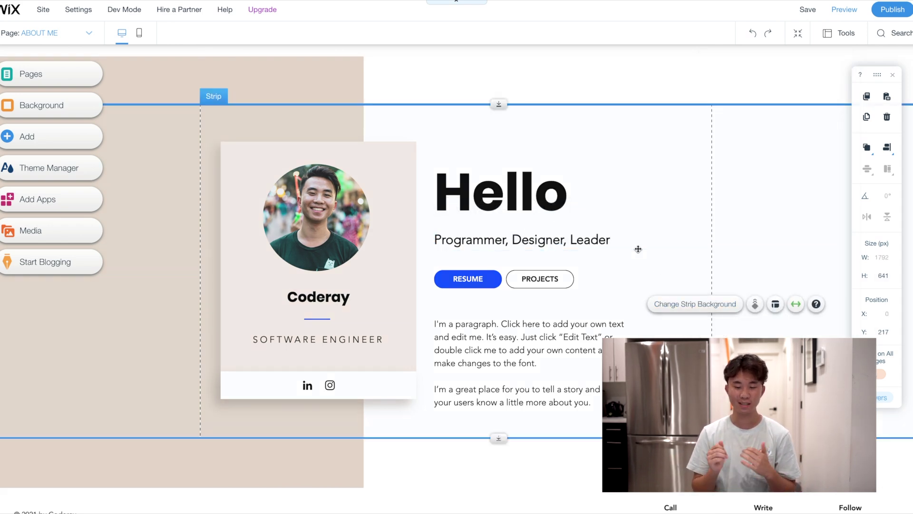
drag(608, 244, 608, 228)
Replace the Hello heading with the owner's name
click(532, 184)
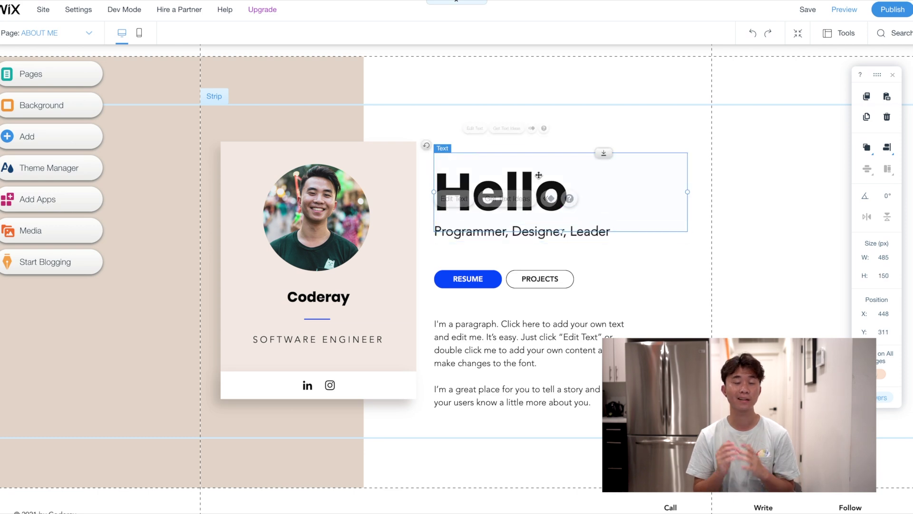
double_click(531, 183)
text(Coderay)
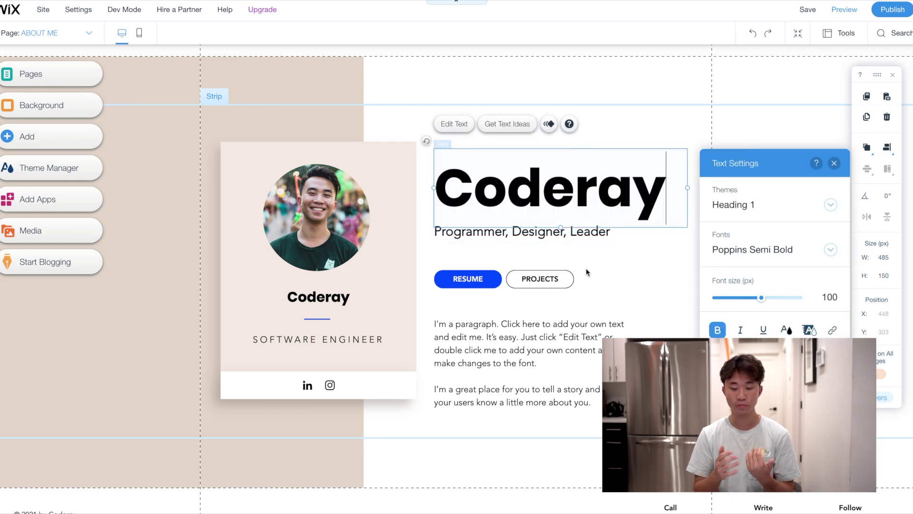
click(687, 320)
click(753, 238)
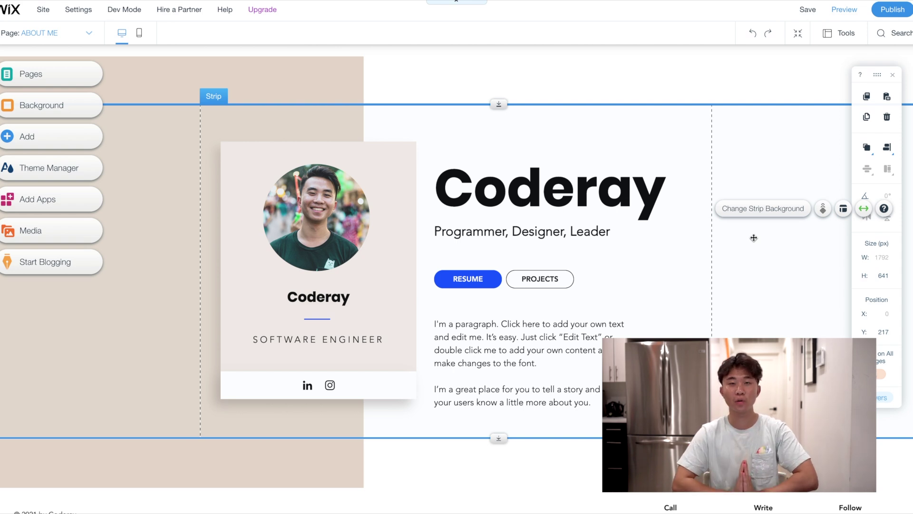
Line up the RESUME and Projects buttons and relabel Projects as PERSONAL PROJECTS
drag(540, 280, 541, 262)
drag(485, 281, 487, 265)
click(541, 262)
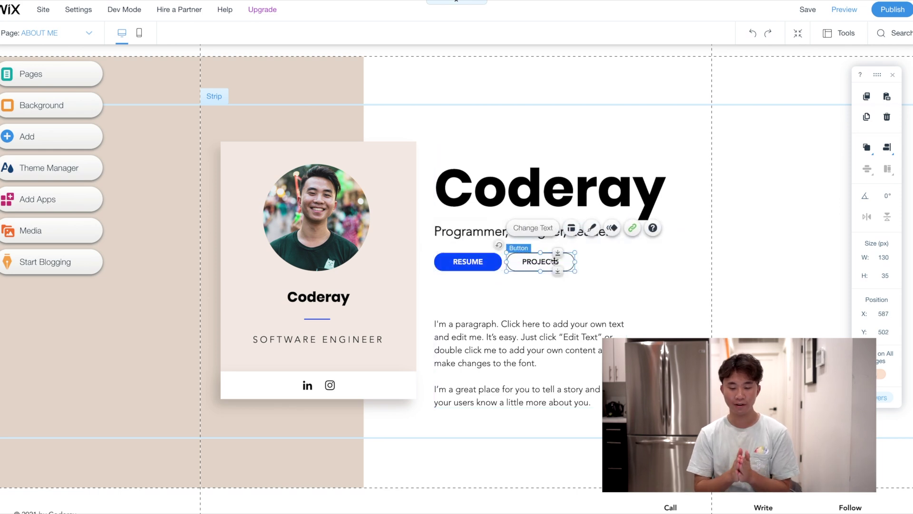
click(533, 227)
key(ctrl+a)
text(PERSONAL PROJECTS)
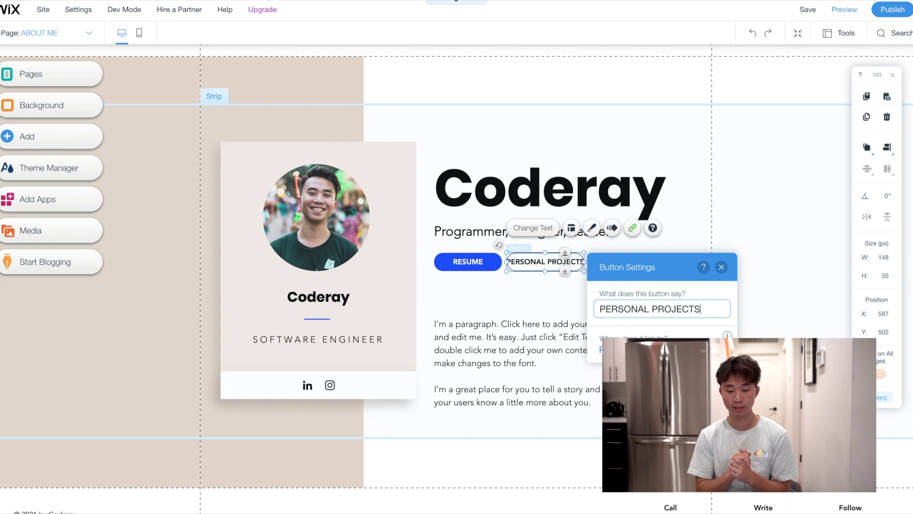
Keep the button linked to the PROJECTS page and widen it to fit the new label
click(632, 227)
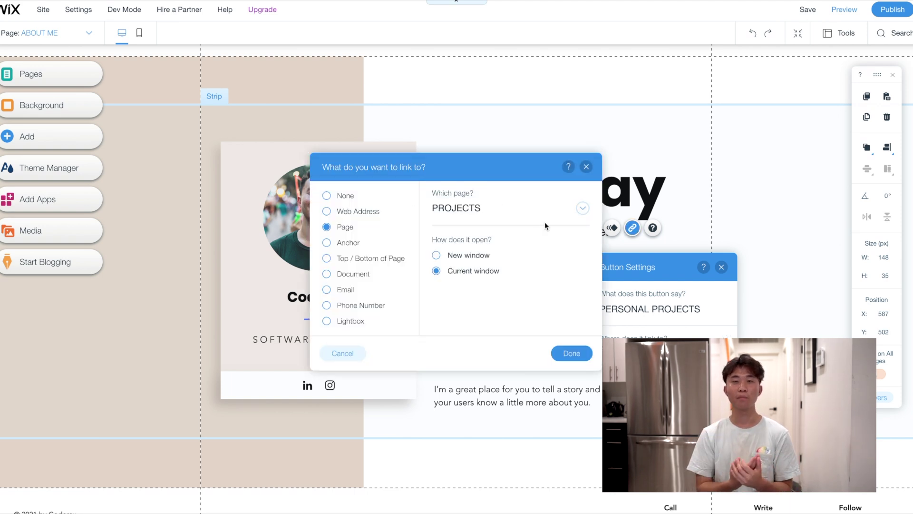
click(583, 208)
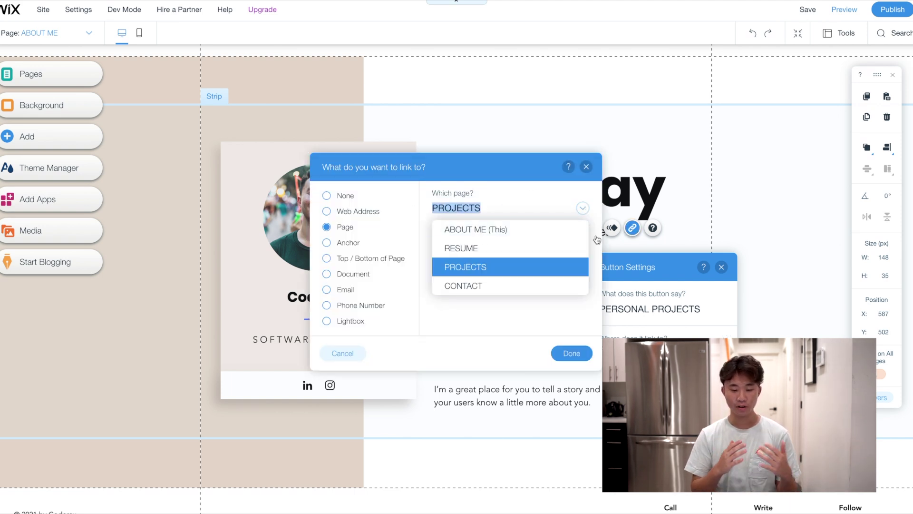
click(49, 35)
click(49, 35)
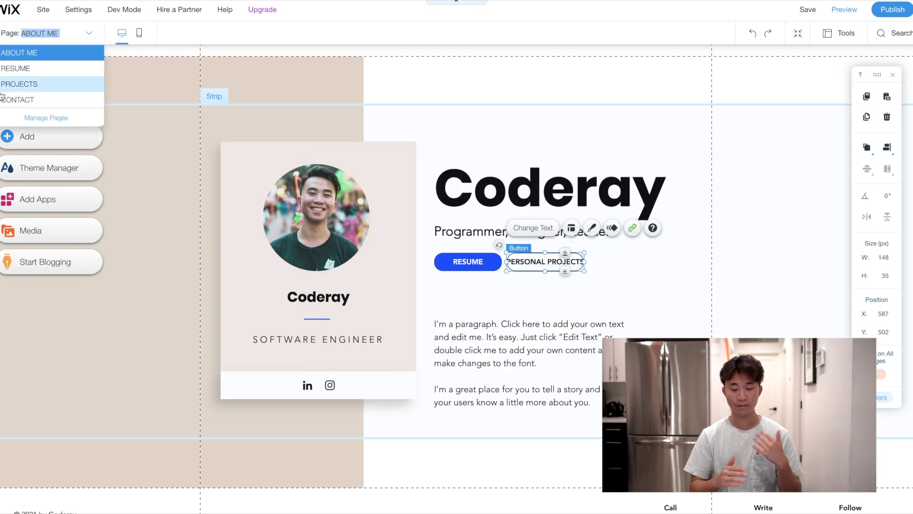
scroll(567, 106, down, 1)
click(567, 105)
scroll(713, 100, up, 2)
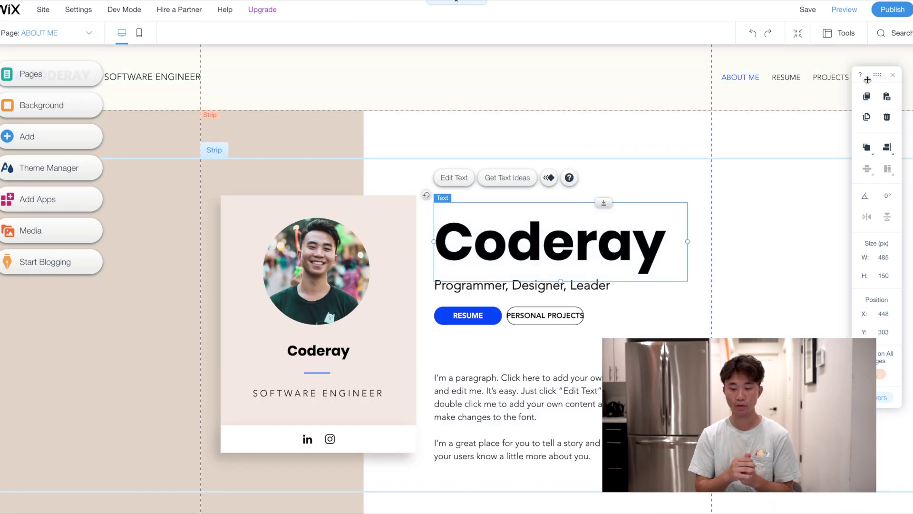
click(571, 324)
drag(584, 316, 601, 315)
click(547, 347)
Replace the placeholder paragraph with a bio on Berkeley computer science and statistics studies and seeking a Software Engineering job
scroll(550, 366, down, 1)
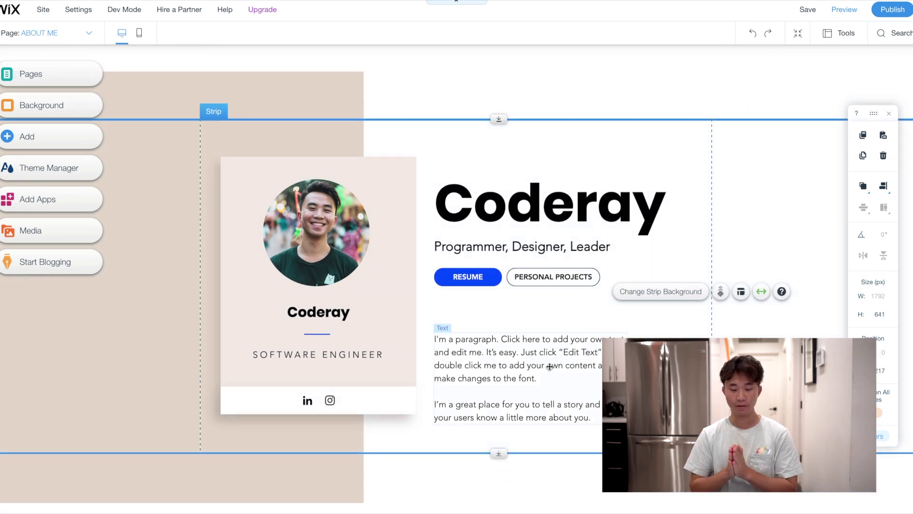
double_click(550, 366)
drag(590, 417, 434, 338)
key(Delete)
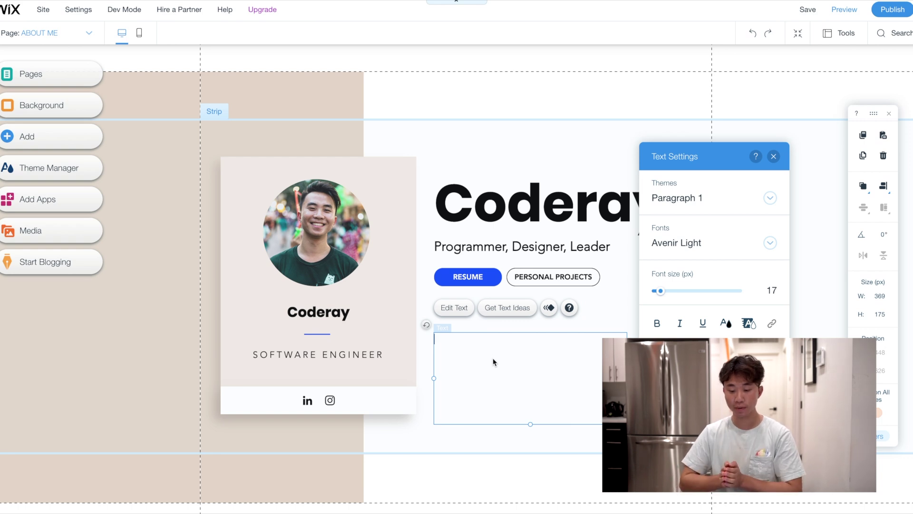
text(Hey I'm Coderay! I am currently)
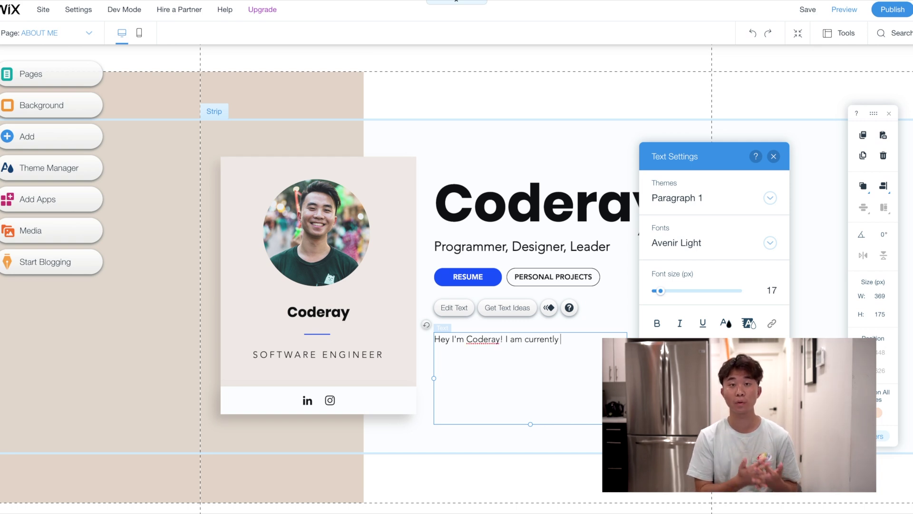
text(studying computer science and statistics at)
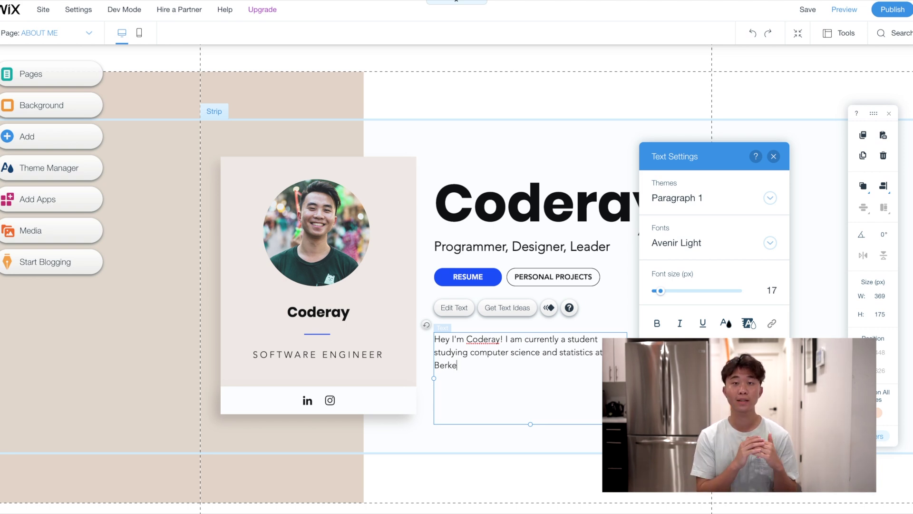
text(Softwa)
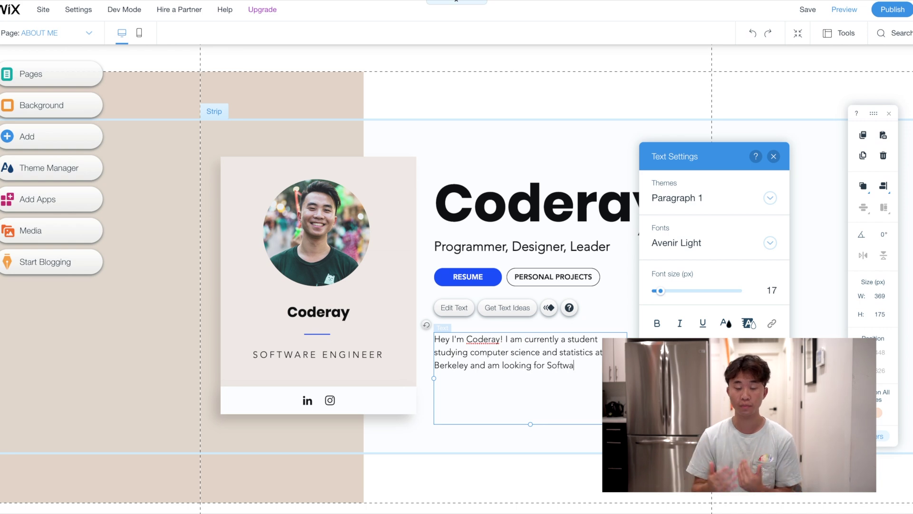
text(re Engineering Job)
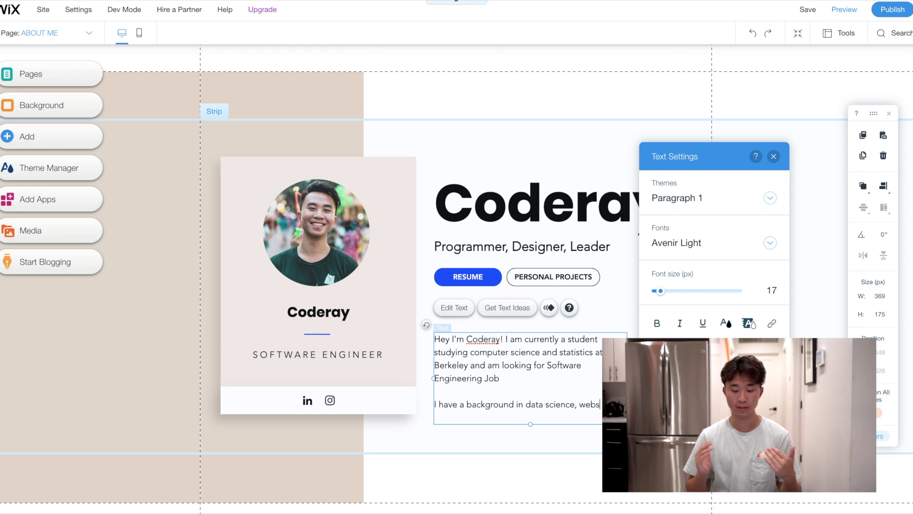
text(pment and iOS development.)
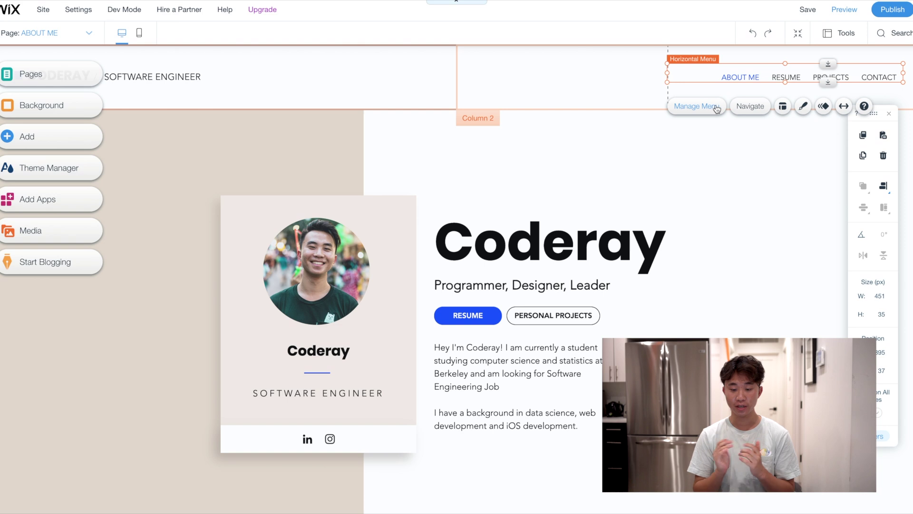
Rename the PROJECTS menu item to PERSONAL PROJECTS and move it above RESUME
click(713, 108)
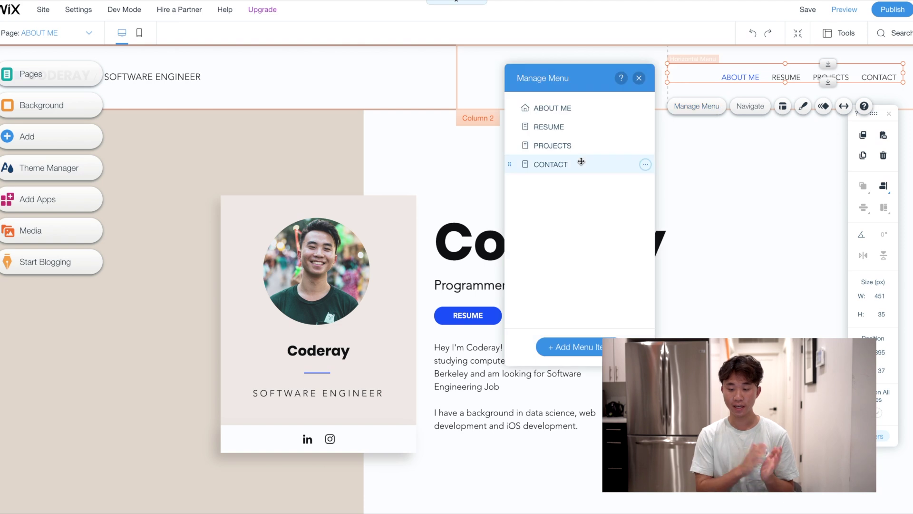
double_click(558, 145)
text(PE)
key(Return)
drag(566, 145, 566, 126)
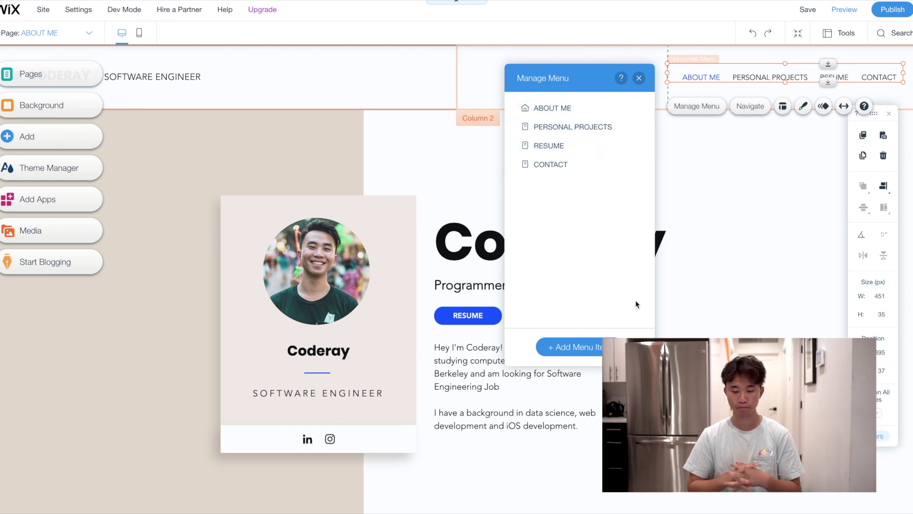
click(764, 289)
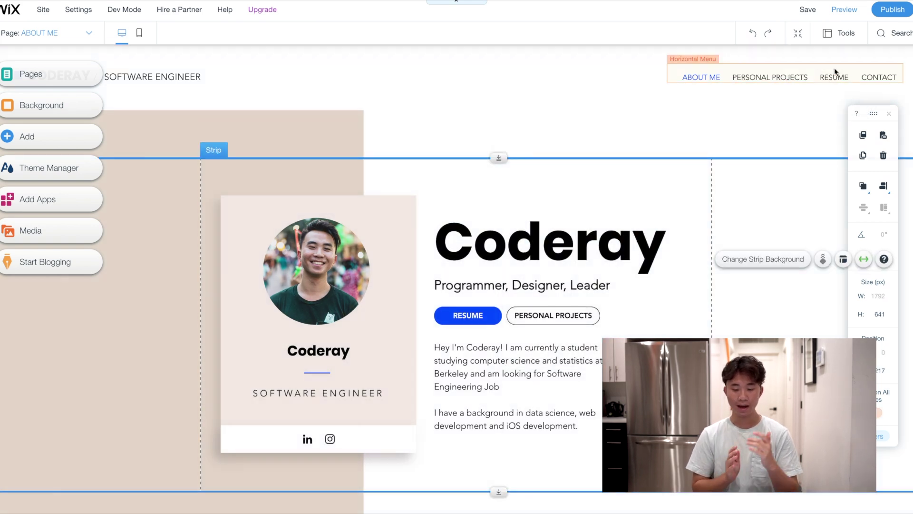
Swap the hero buttons so PERSONAL PROJECTS sits left of RESUME
drag(468, 316, 630, 315)
drag(535, 316, 463, 315)
drag(630, 315, 569, 315)
click(686, 337)
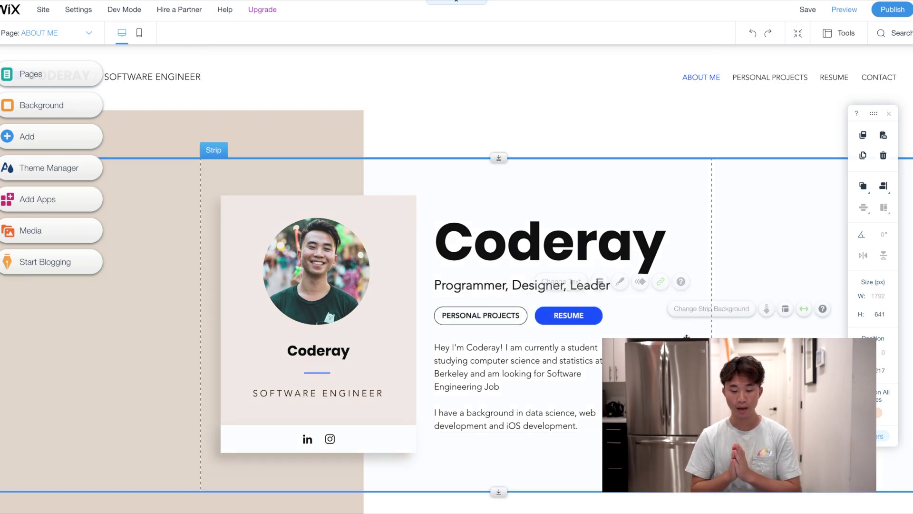
Remove Facebook and Twitter from the footer social bar and move the Call label onto the profile card
scroll(686, 337, down, 1)
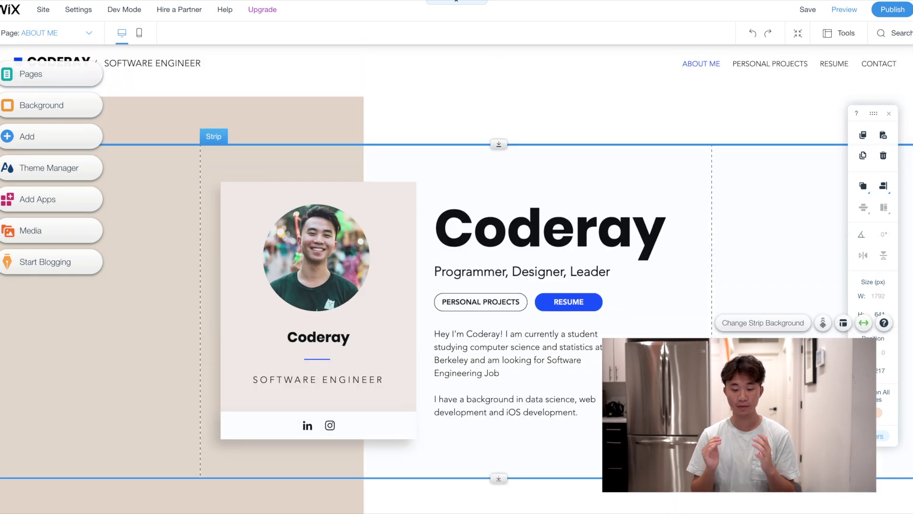
scroll(746, 361, up, 1)
scroll(745, 360, down, 6)
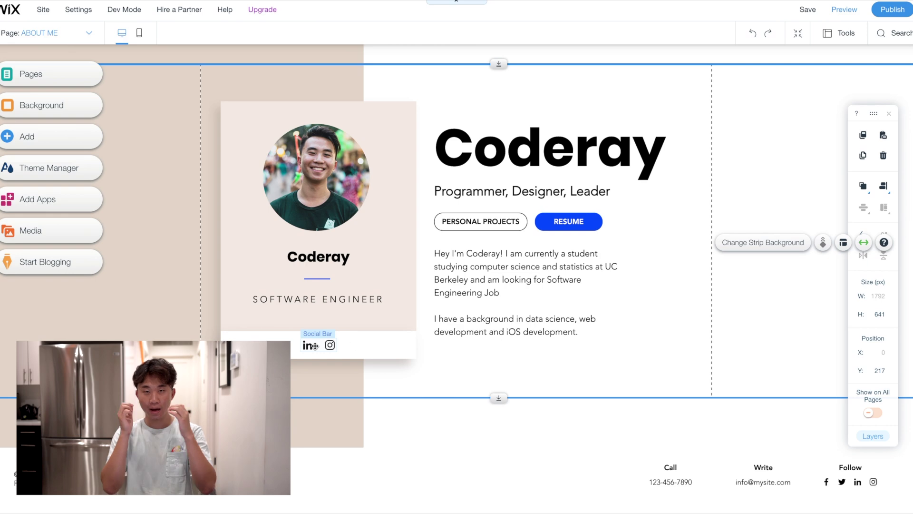
click(840, 484)
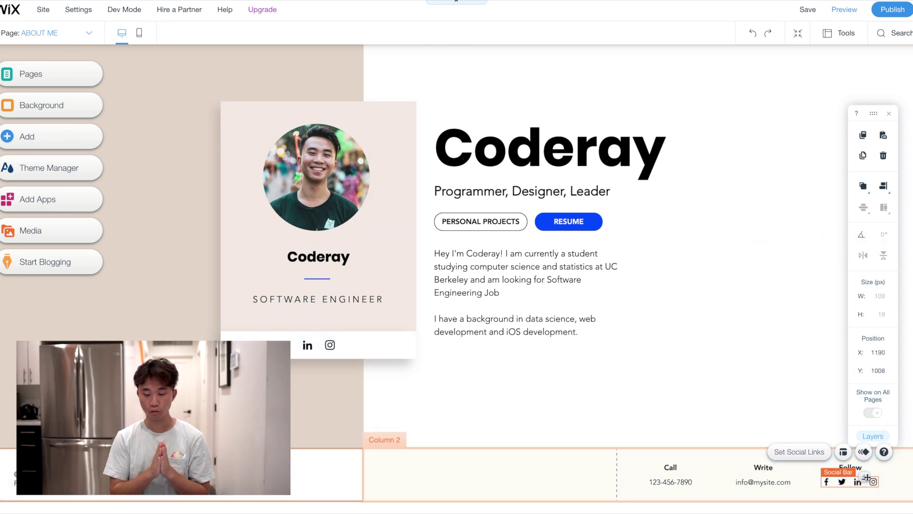
click(799, 451)
click(145, 188)
click(145, 187)
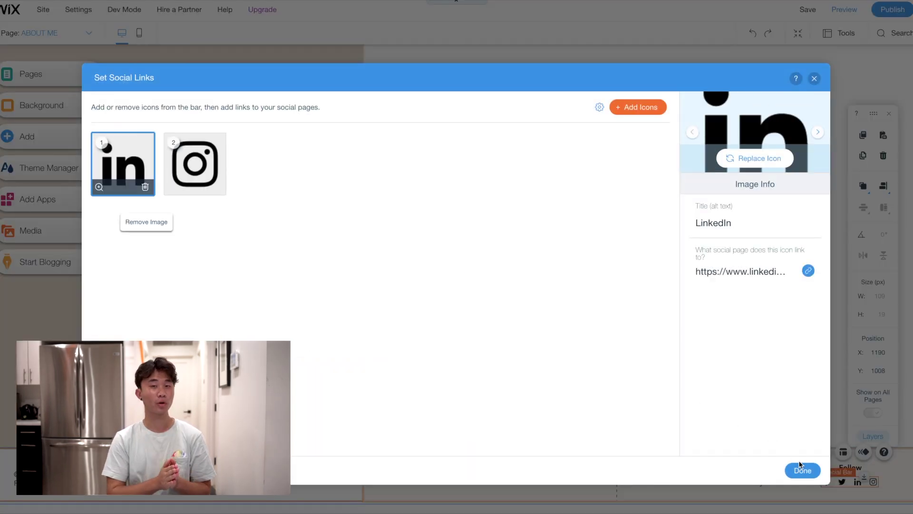
click(803, 470)
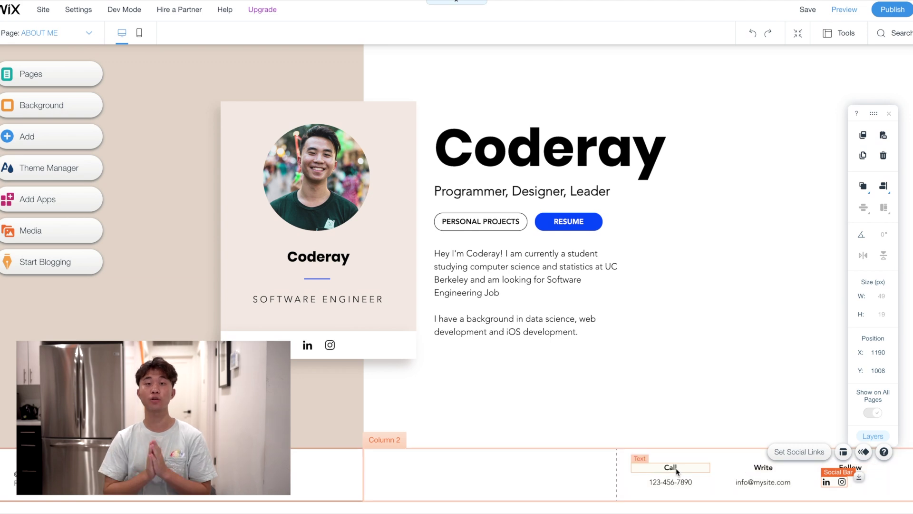
drag(678, 471, 286, 308)
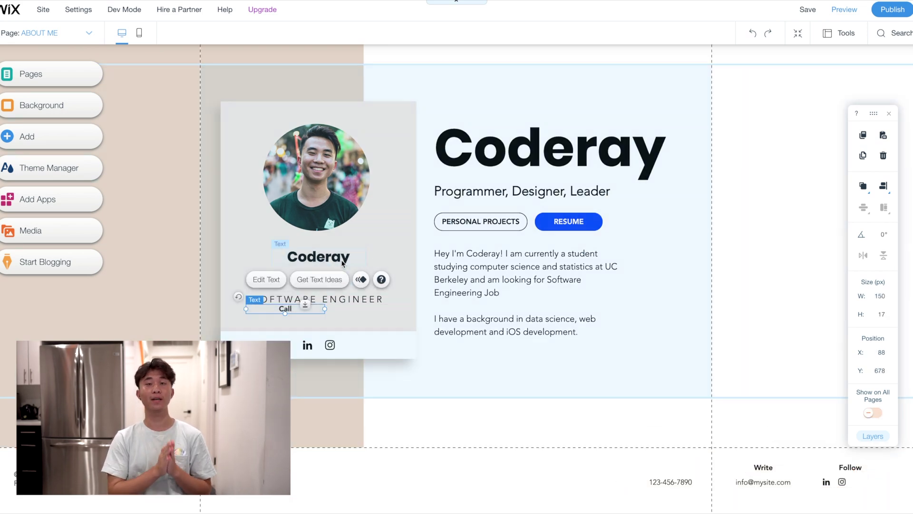
Move the divider, job title, and the footer phone, Write label and e-mail onto the profile card
click(341, 249)
drag(317, 278, 317, 260)
drag(318, 295, 318, 275)
drag(680, 482, 326, 292)
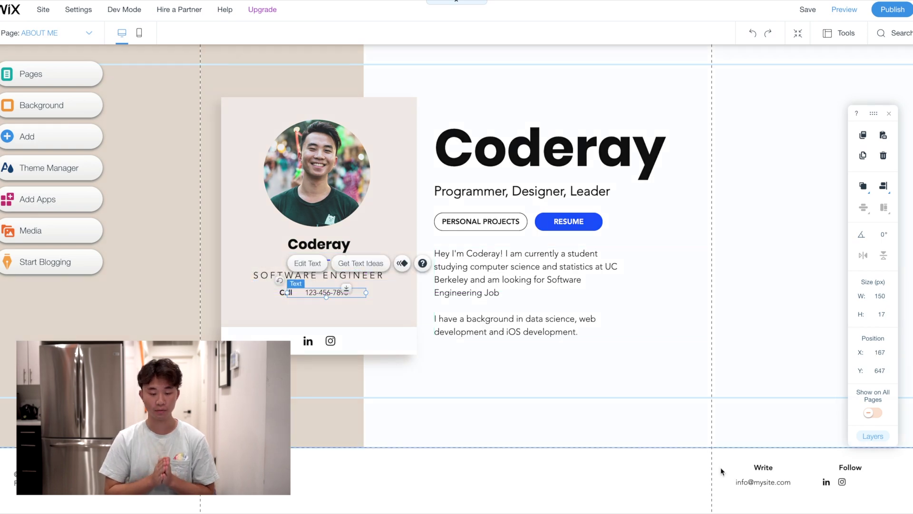
drag(764, 472, 267, 307)
drag(761, 482, 332, 306)
Relabel the card's contact labels from Write to Email and from Call to Cell
click(286, 307)
click(285, 307)
text(Email)
click(295, 295)
click(288, 292)
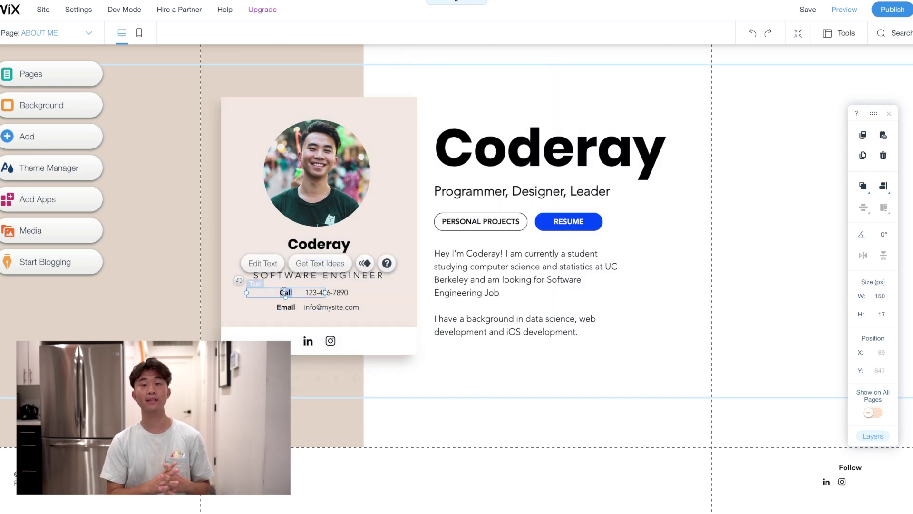
double_click(288, 292)
text(Cell)
click(333, 292)
Replace the placeholder phone number and e-mail with your own number and Gmail address
double_click(342, 291)
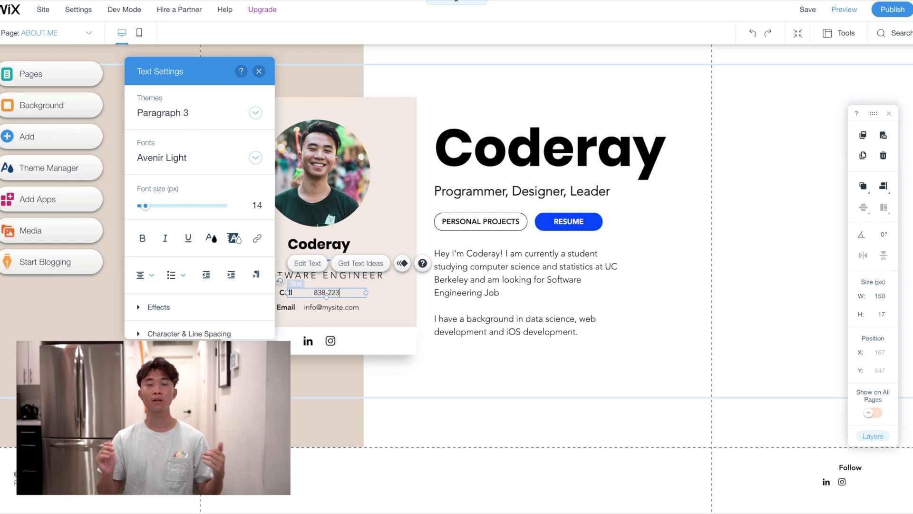
click(343, 306)
double_click(342, 306)
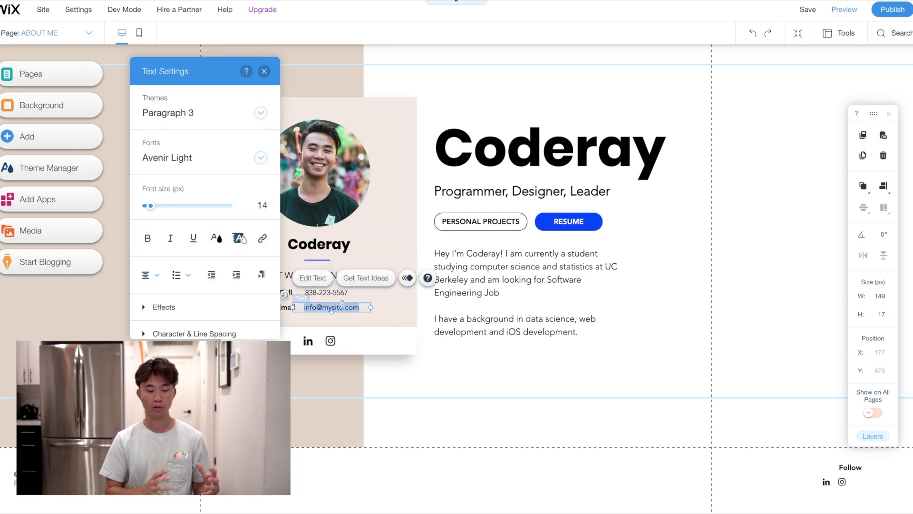
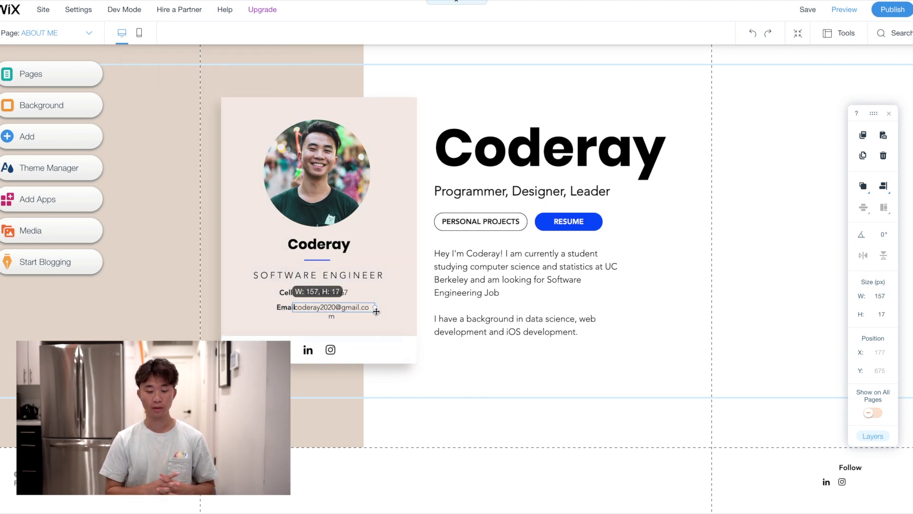
click(367, 318)
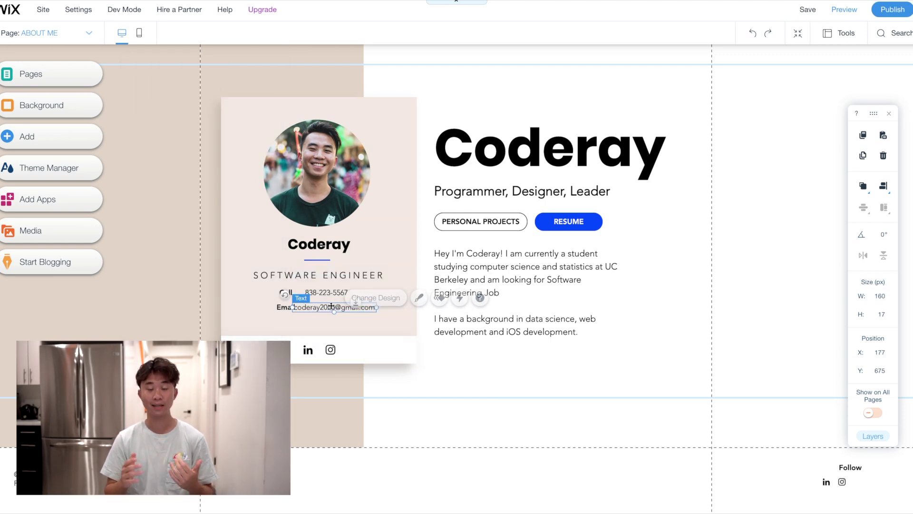
scroll(483, 267, up, 1)
scroll(483, 267, up, 1)
Add a black button labelled Download Resume below the About Me text
click(81, 136)
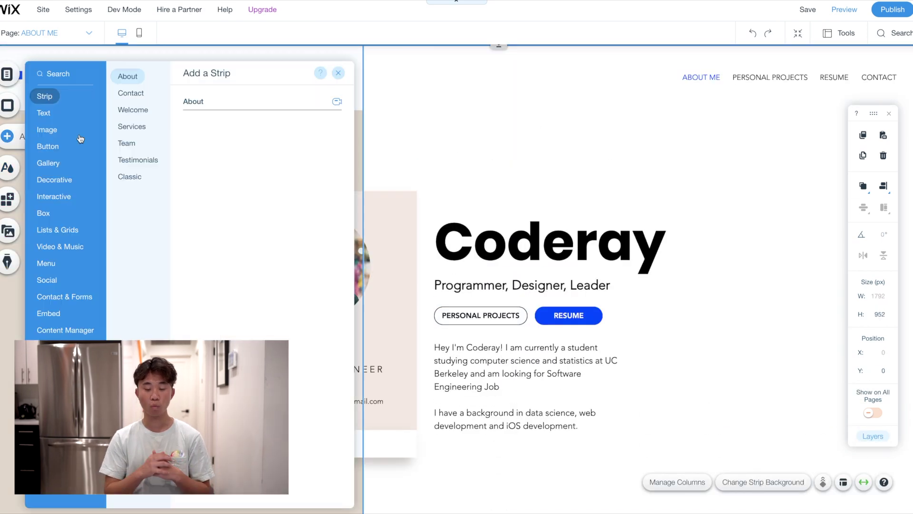
click(49, 147)
click(245, 133)
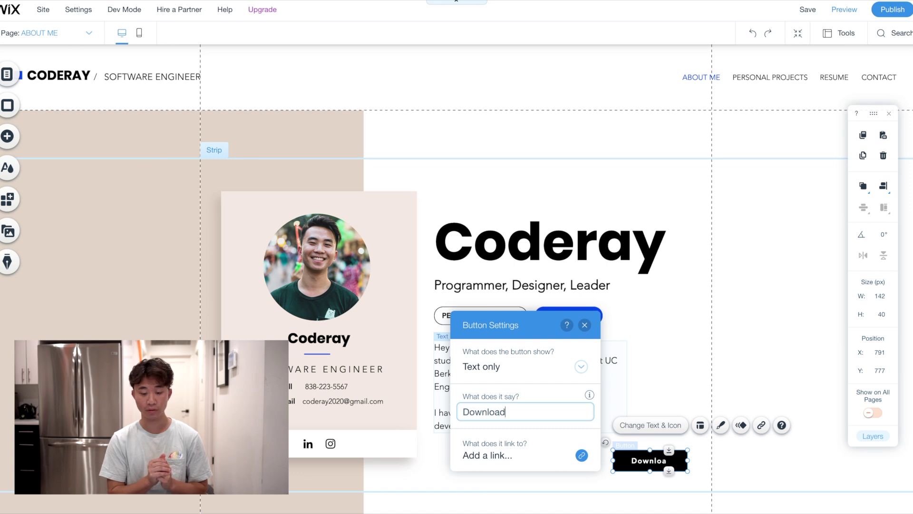
key(Return)
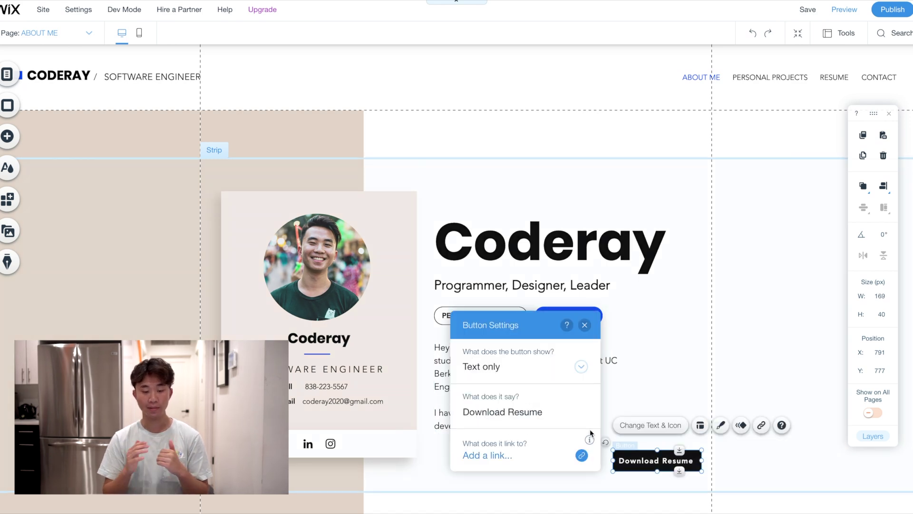
Link the button to the resume PDF uploaded from the computer as a document
click(498, 454)
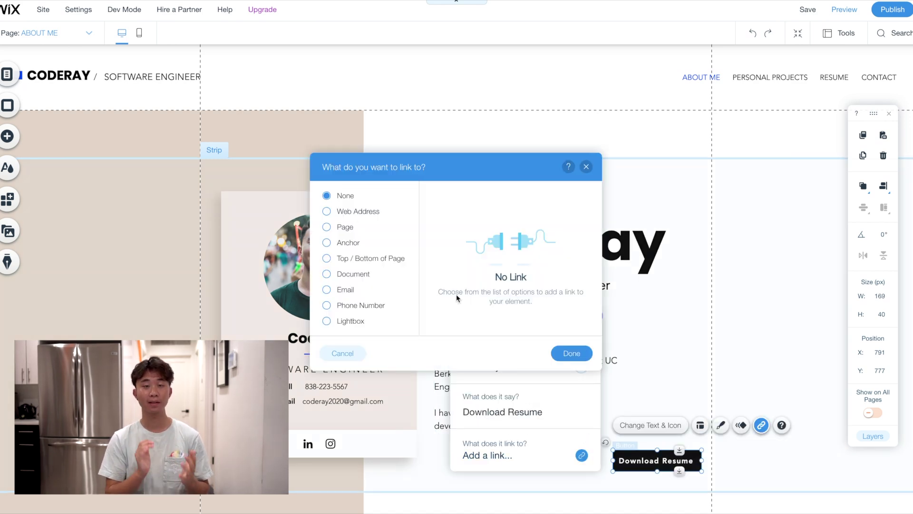
click(344, 279)
click(531, 158)
click(111, 83)
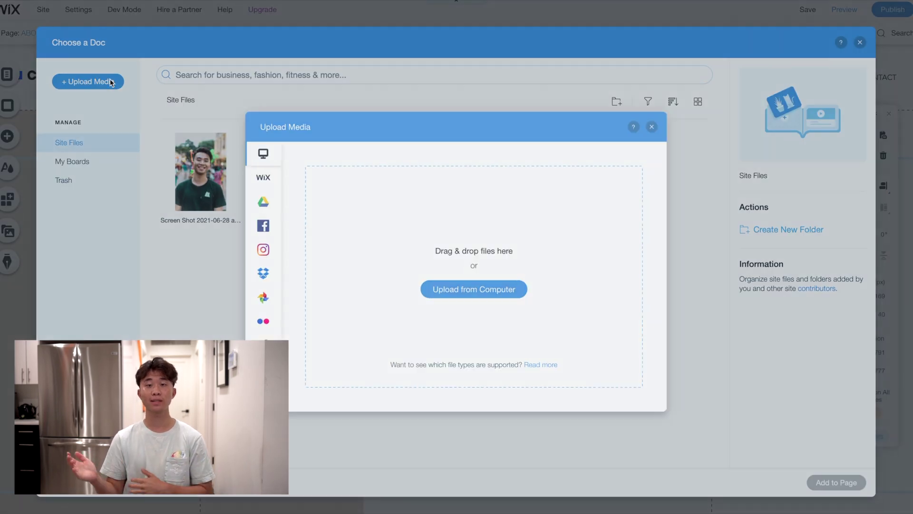
click(519, 291)
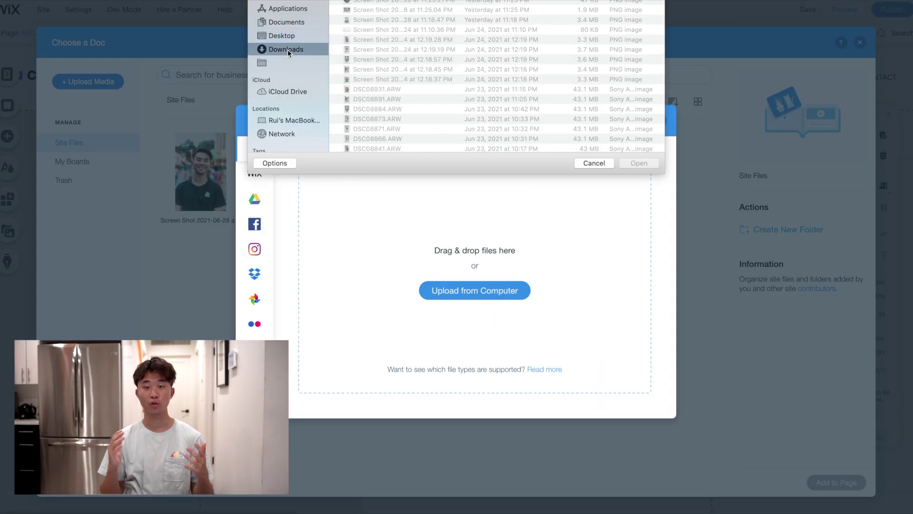
click(288, 120)
double_click(412, 7)
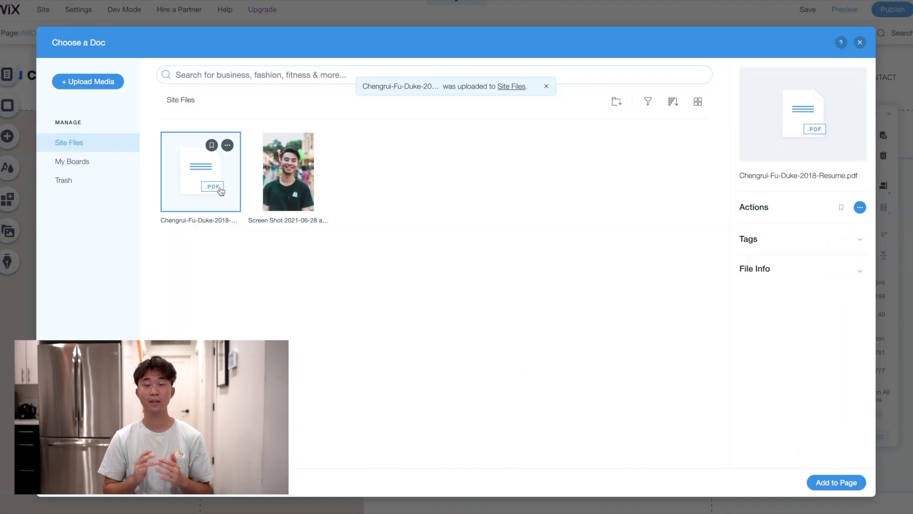
double_click(221, 190)
click(571, 353)
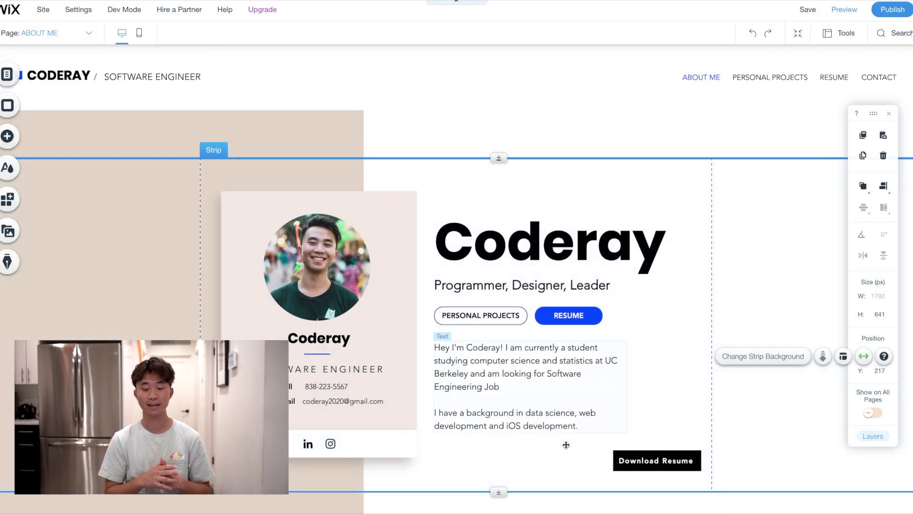
Enlarge the Projects heading to font size 56 and nudge the blue square beside it
scroll(703, 435, down, 2)
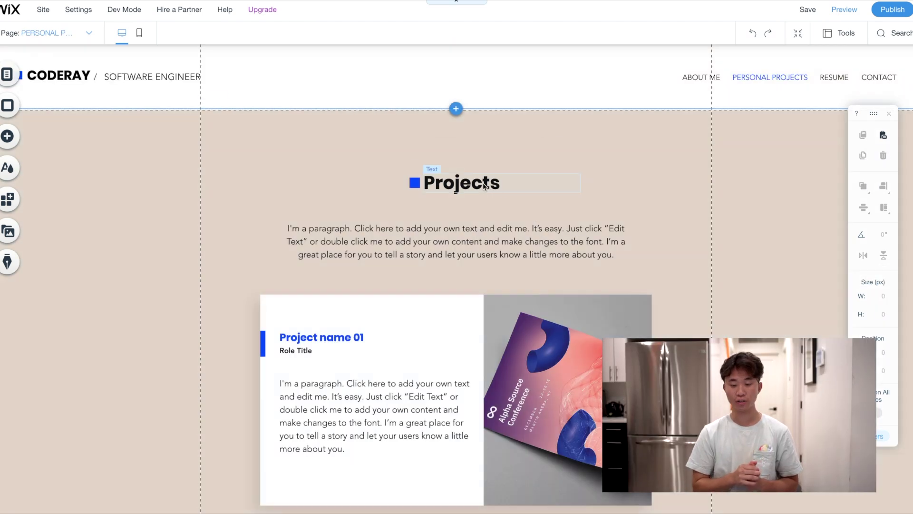
double_click(486, 186)
click(725, 322)
text(56)
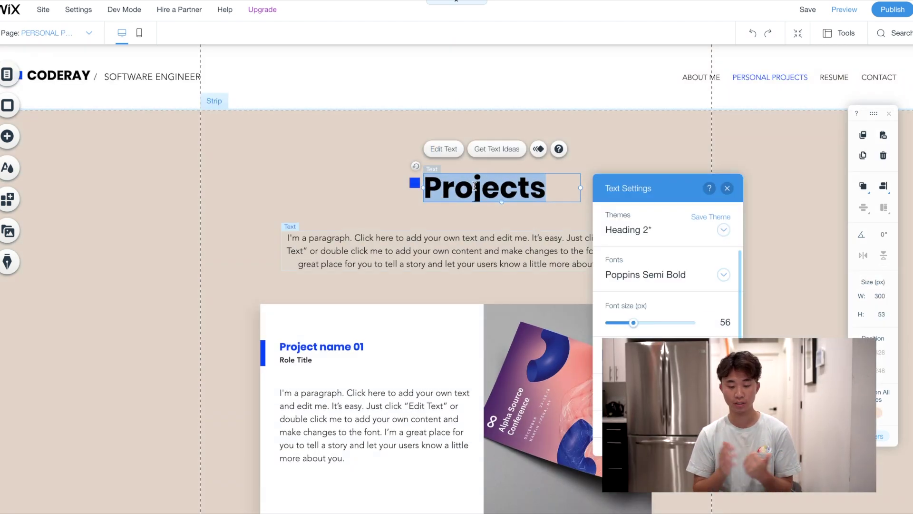
click(410, 188)
drag(410, 188, 363, 186)
Retitle the heading Personal Projects and line it up with the blue square
click(423, 189)
double_click(485, 184)
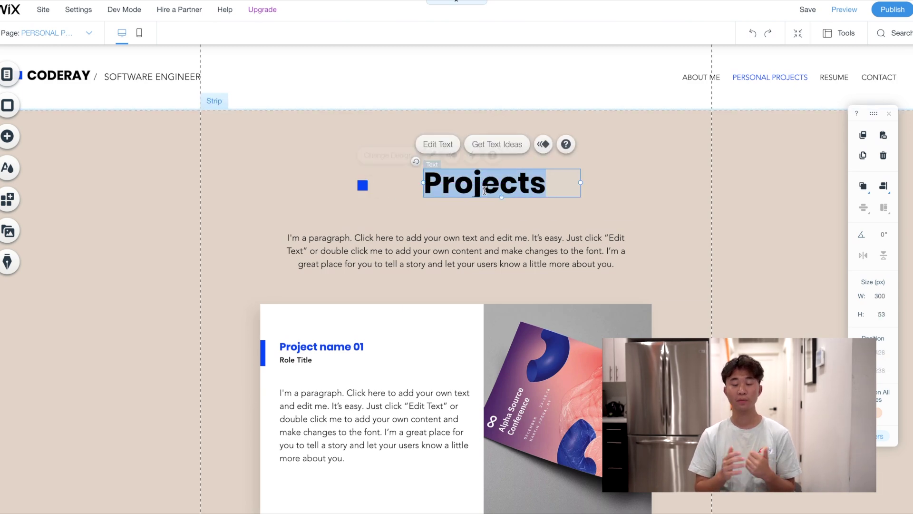
click(424, 184)
text(persona)
key(BackSpace)
key(BackSpace)
key(BackSpace)
key(BackSpace)
key(BackSpace)
key(BackSpace)
key(BackSpace)
text(Personal)
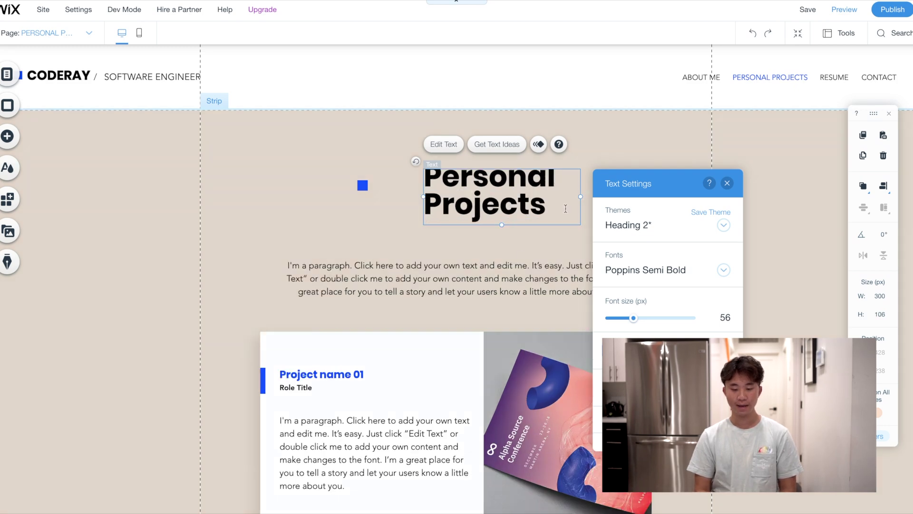
click(362, 185)
drag(362, 185, 395, 197)
click(476, 209)
drag(476, 209, 464, 210)
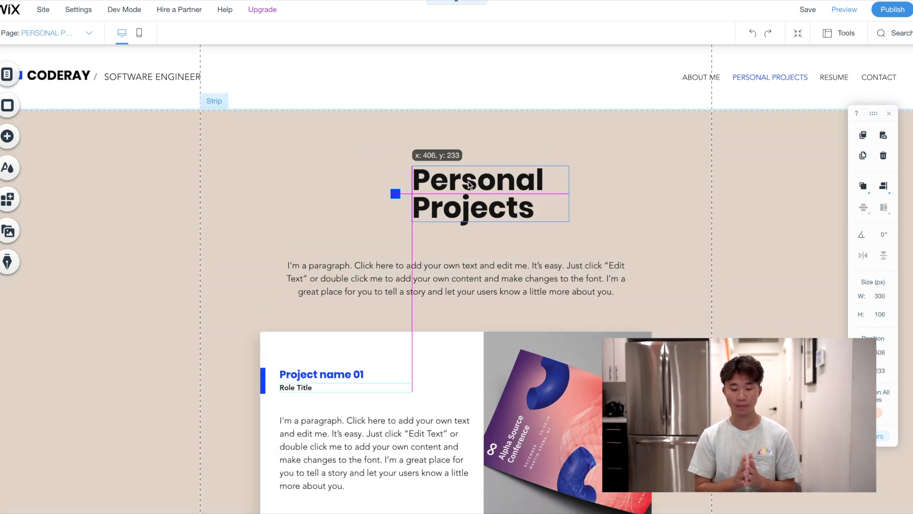
Replace the placeholder paragraph with 'These are the personal projects that I have been workingon'
click(476, 278)
double_click(519, 285)
key(BackSpace)
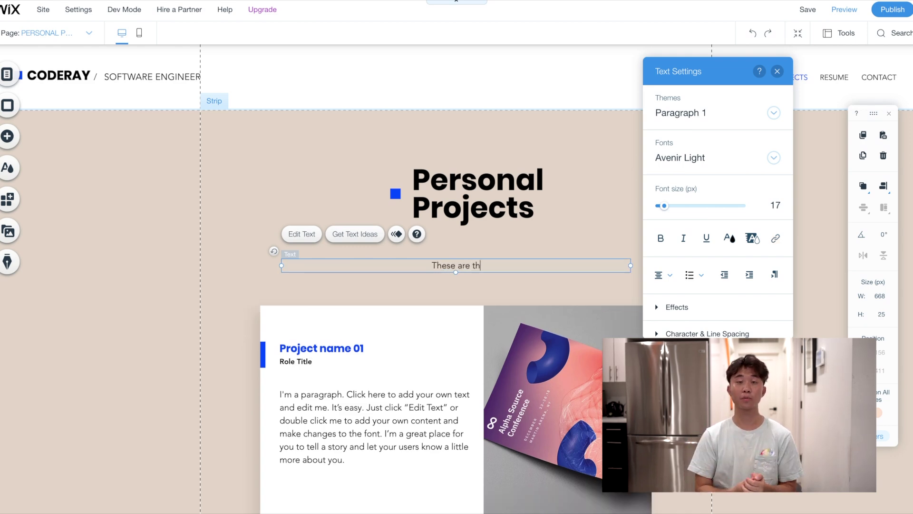
text(These are the personal projects that I have been workingon in my career as a Software)
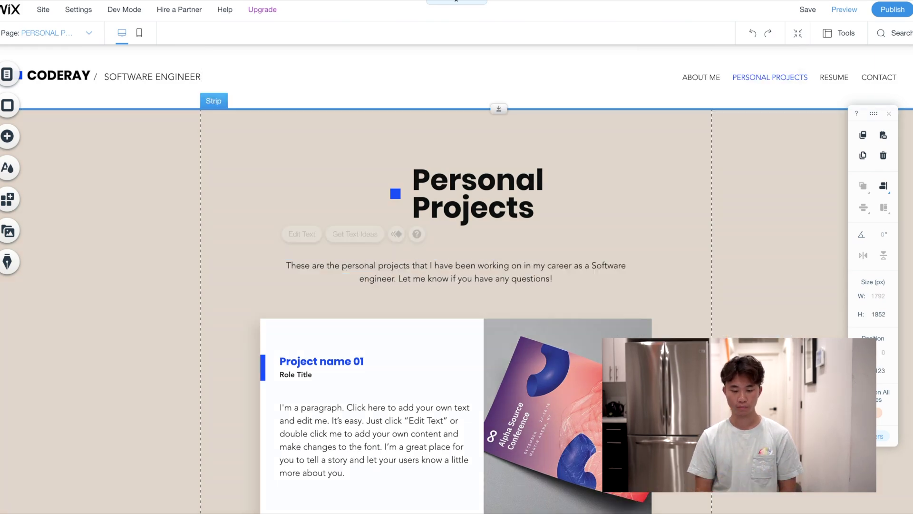
Rename Project name 01 to Charitability, enlarge it to font size 35, and move it up
scroll(452, 276, down, 10)
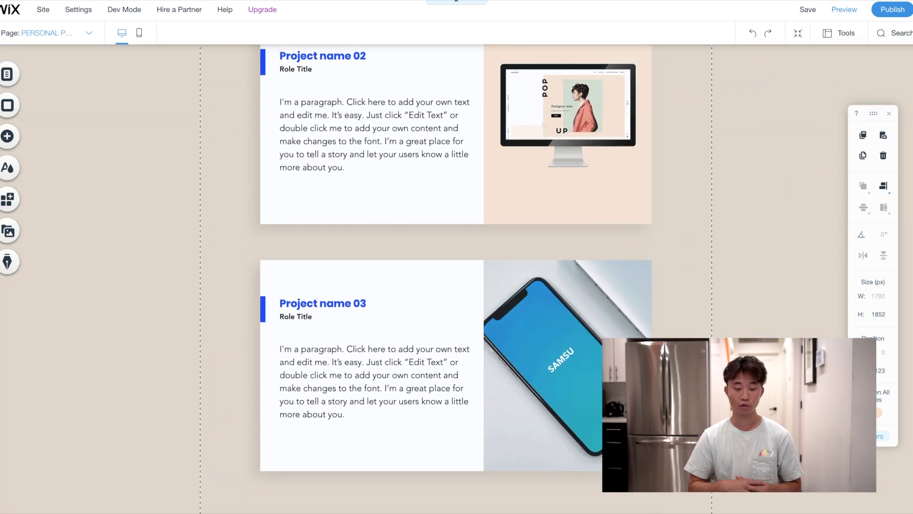
scroll(452, 276, up, 3)
scroll(452, 275, down, 5)
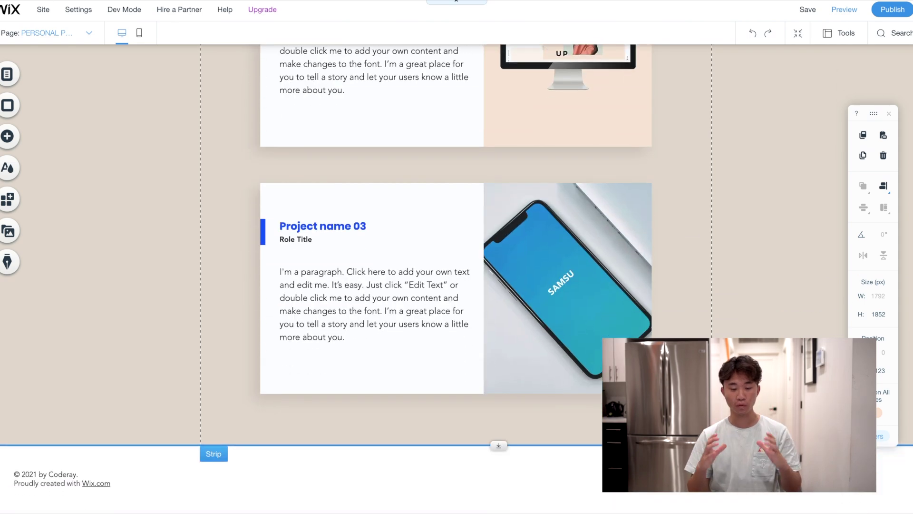
scroll(452, 276, up, 10)
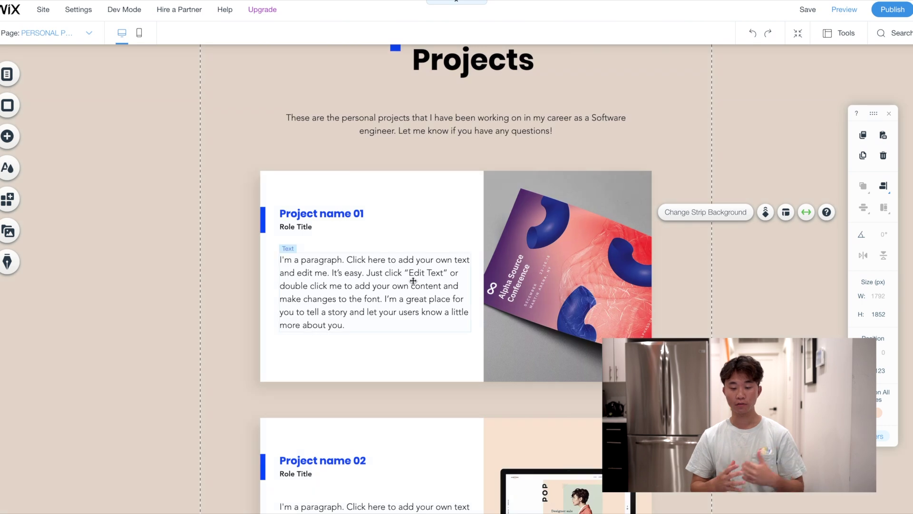
double_click(348, 213)
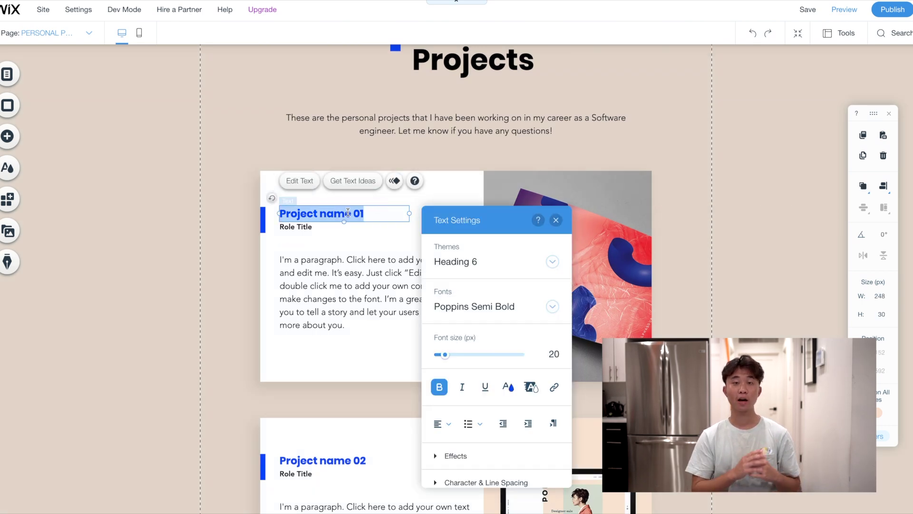
scroll(658, 271, down, 10)
scroll(408, 215, up, 9)
double_click(322, 166)
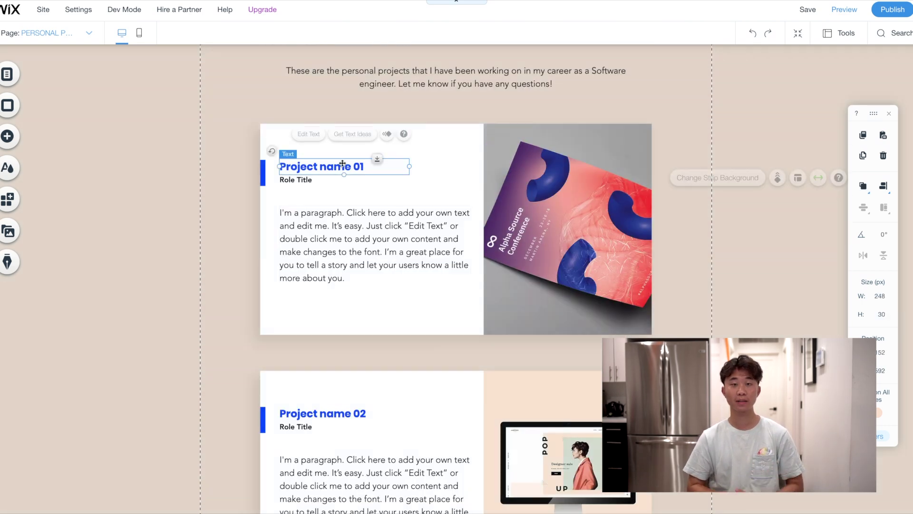
text(Charitability)
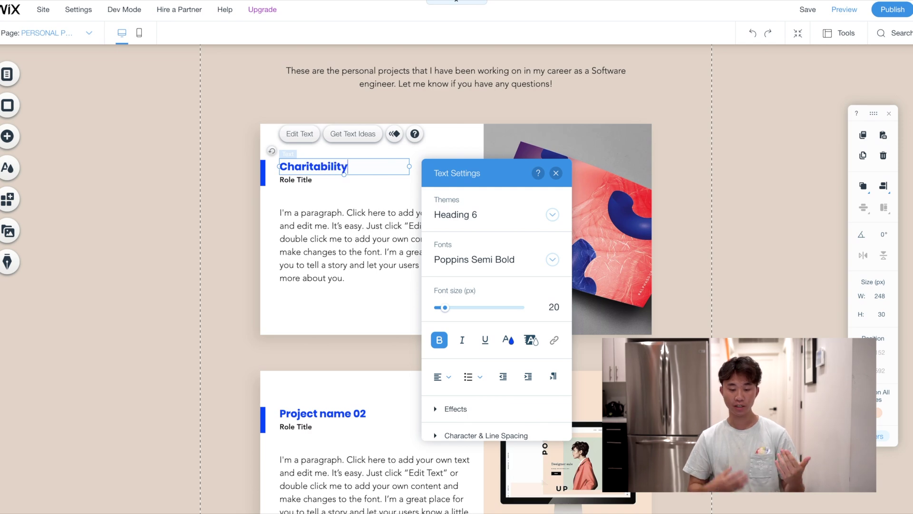
click(457, 307)
drag(474, 312, 454, 312)
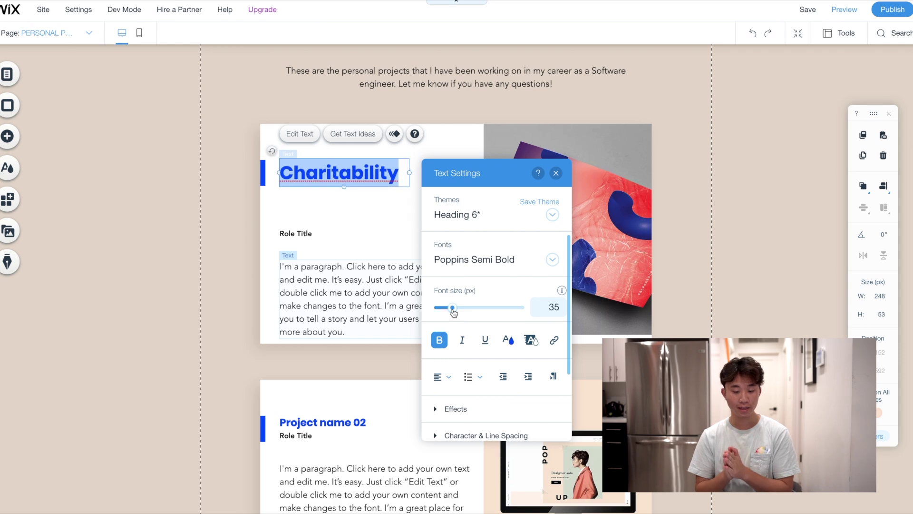
click(215, 180)
drag(295, 172, 264, 152)
click(264, 167)
Move Role Title under the heading and change it to January 2019 - February 2020
drag(300, 233, 302, 184)
double_click(302, 183)
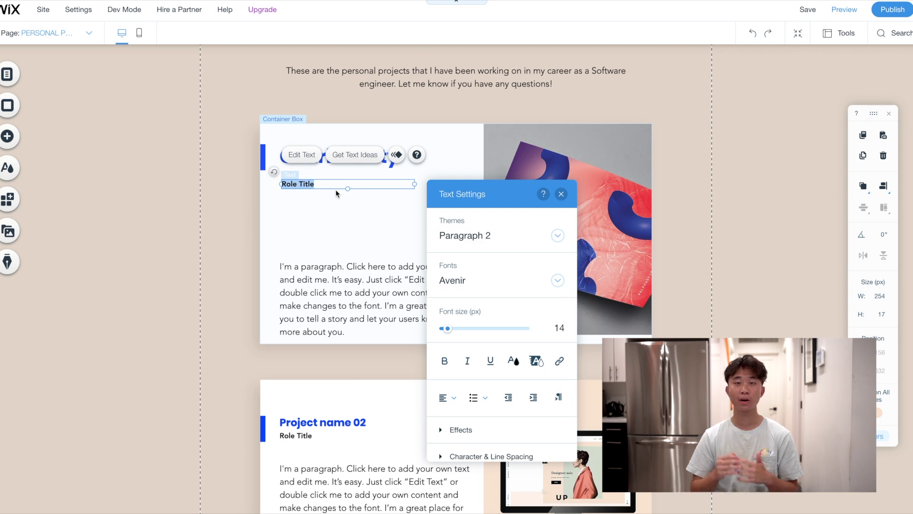
text(January 2019 - February 2020)
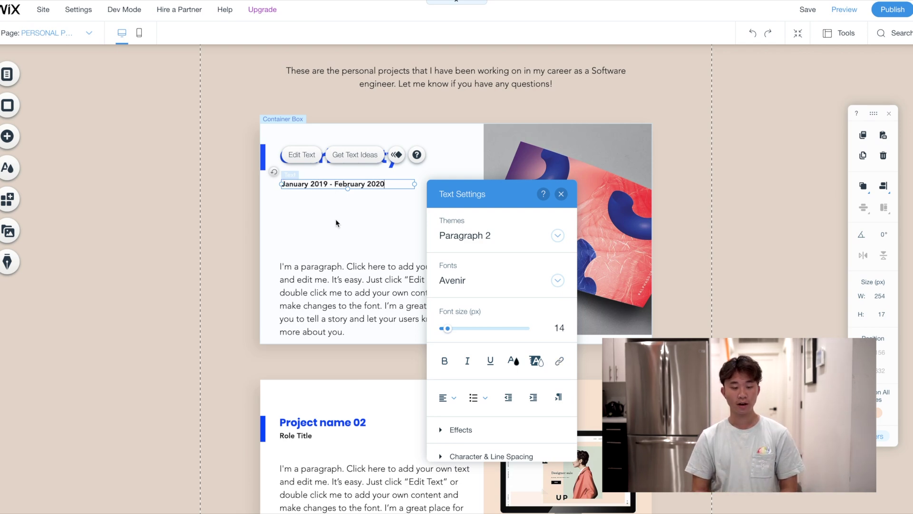
click(342, 299)
drag(343, 300, 342, 262)
click(548, 235)
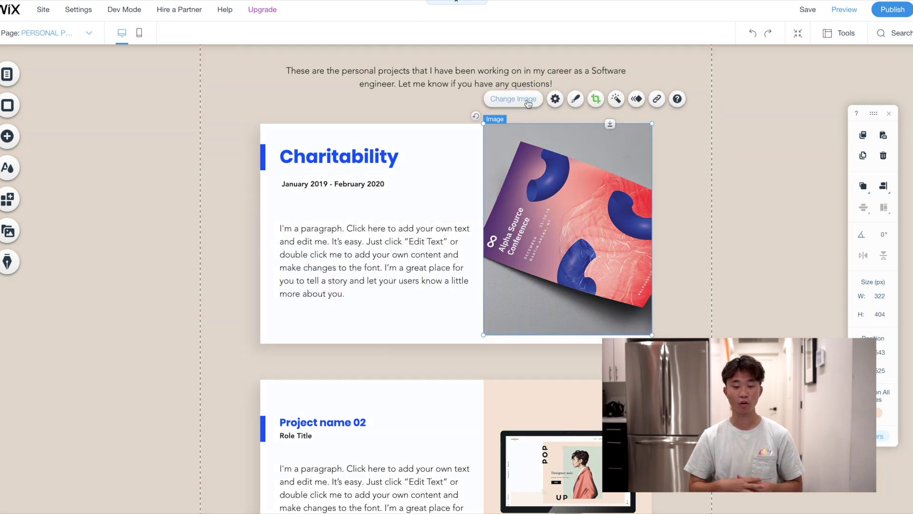
Replace the project picture with the Charitability screenshot uploaded from the Desktop
click(527, 103)
click(95, 81)
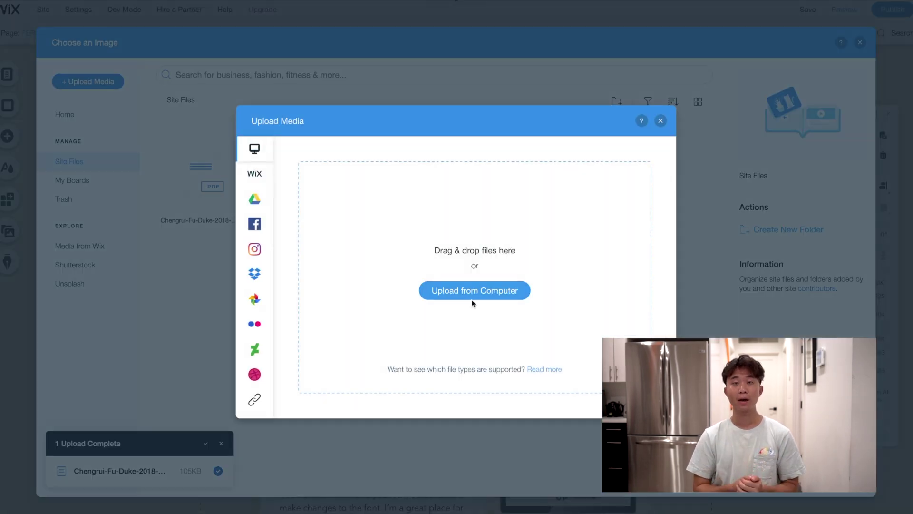
click(475, 290)
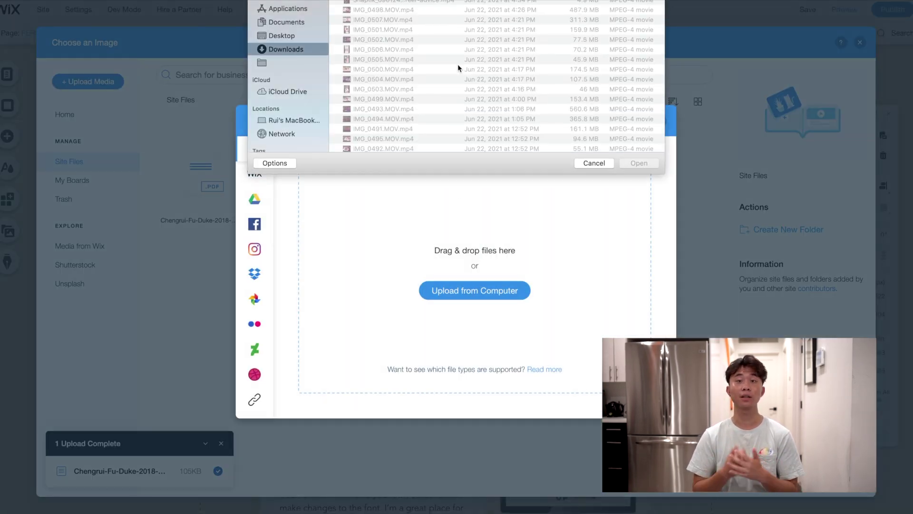
click(285, 22)
click(283, 35)
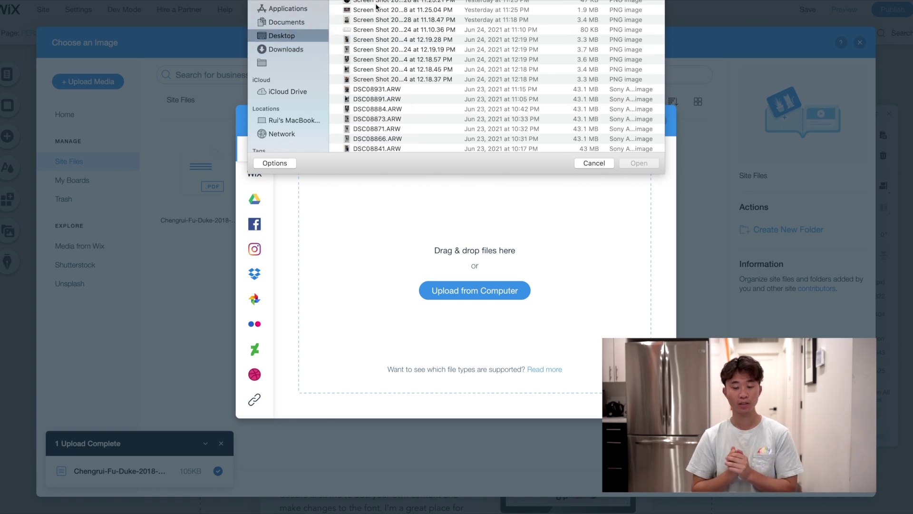
double_click(376, 9)
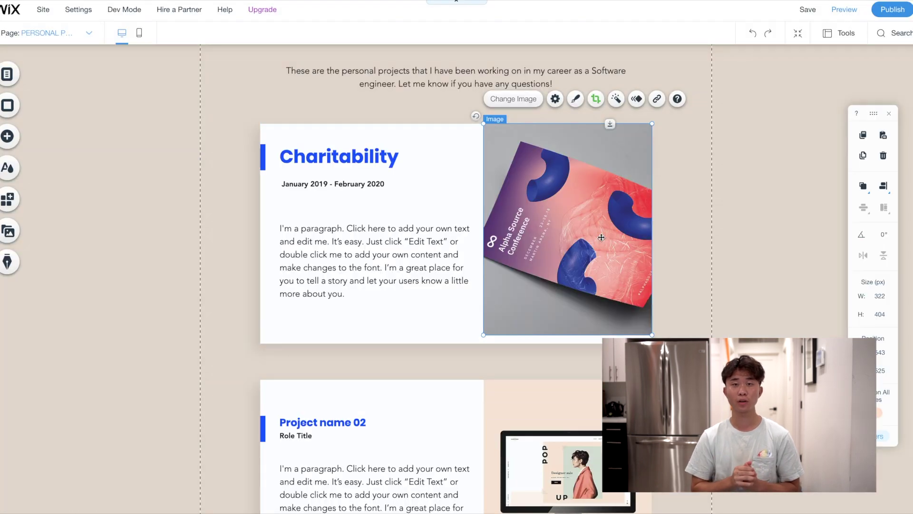
drag(608, 221, 608, 222)
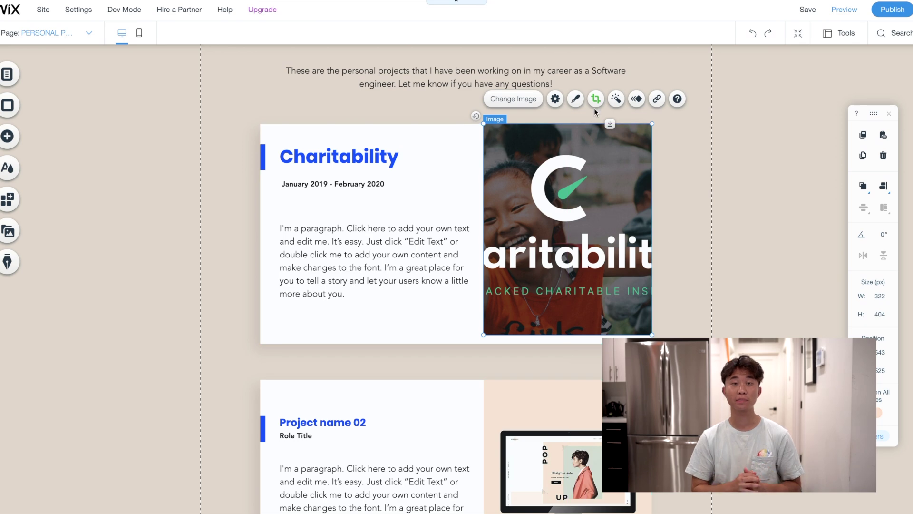
Crop the Charitability picture wider and reposition it within the frame
click(595, 98)
drag(652, 185, 688, 186)
drag(611, 191, 639, 192)
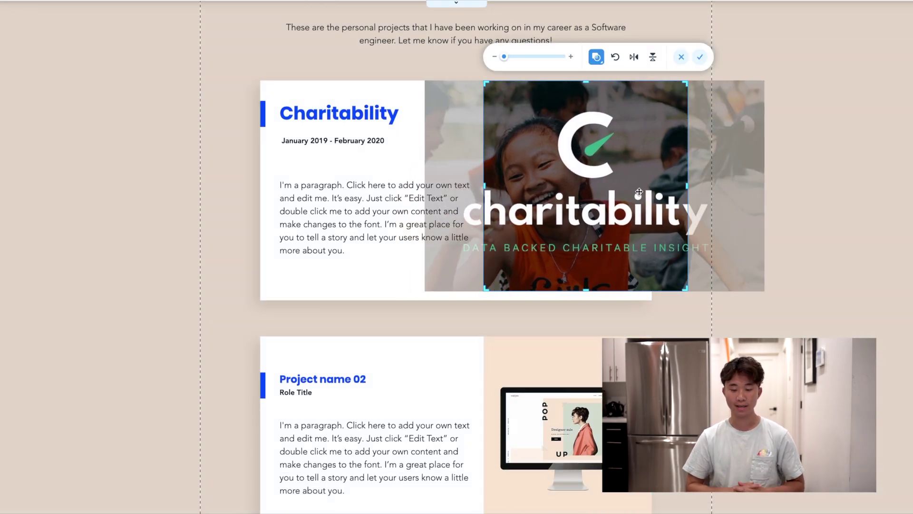
click(797, 176)
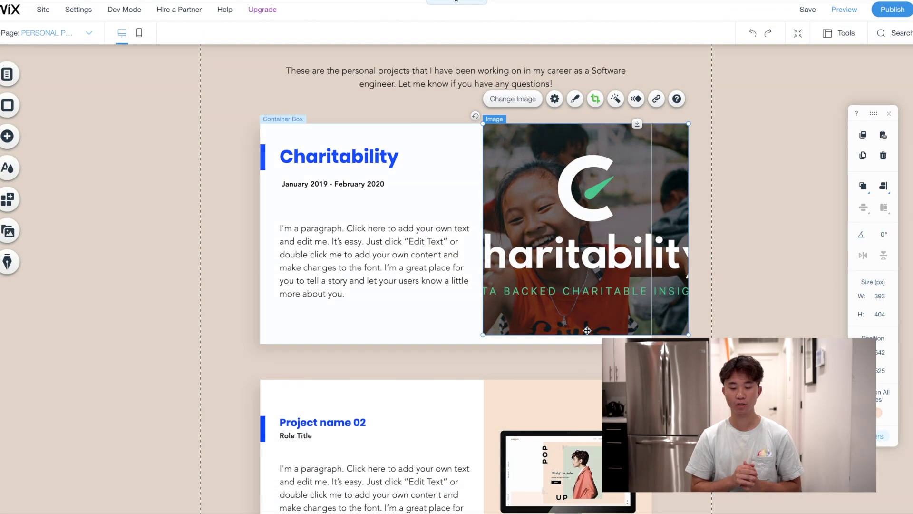
click(596, 99)
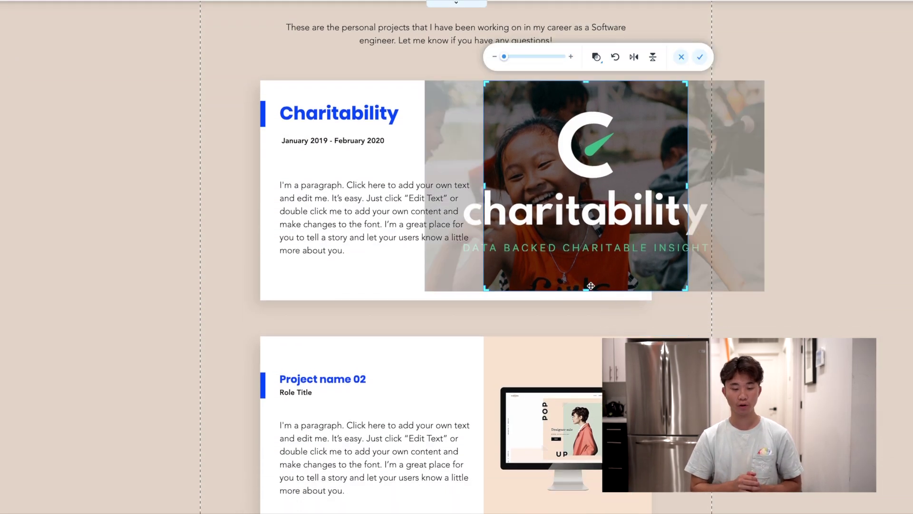
click(704, 308)
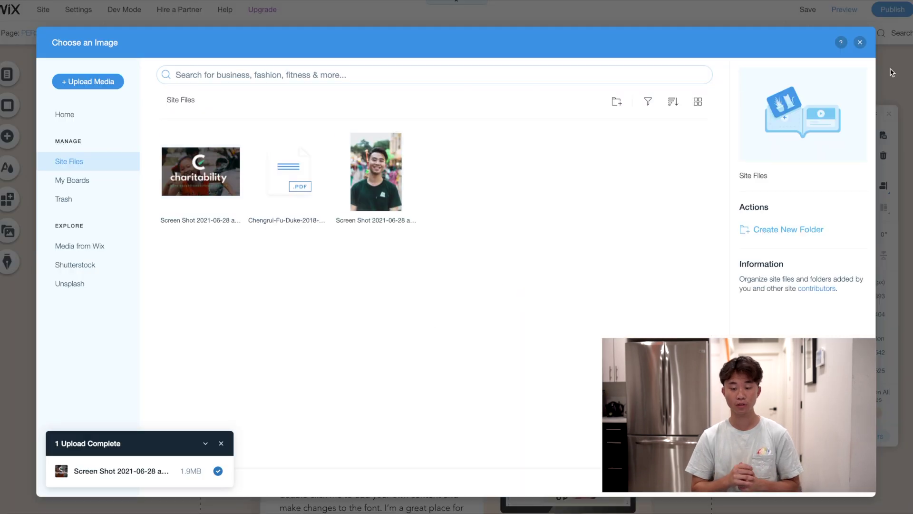
Shift the Charitability project box slightly left to align the containers
click(860, 42)
click(454, 346)
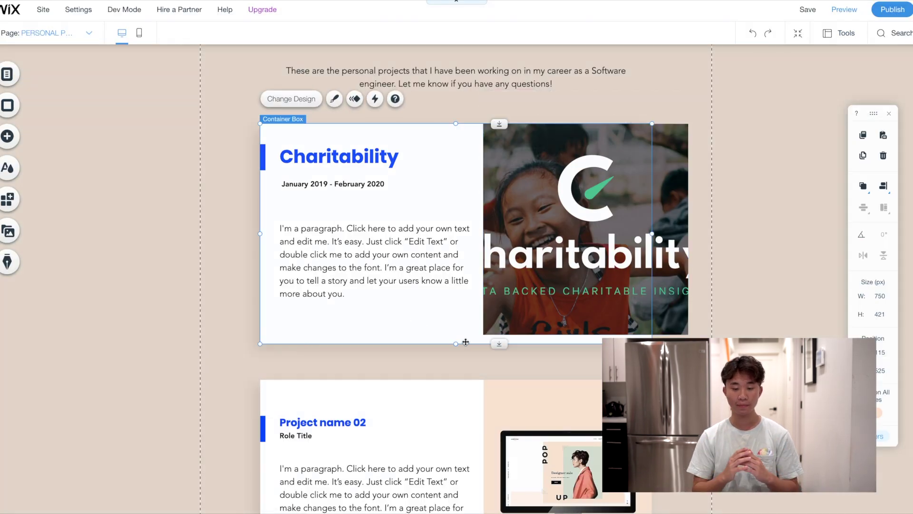
click(494, 362)
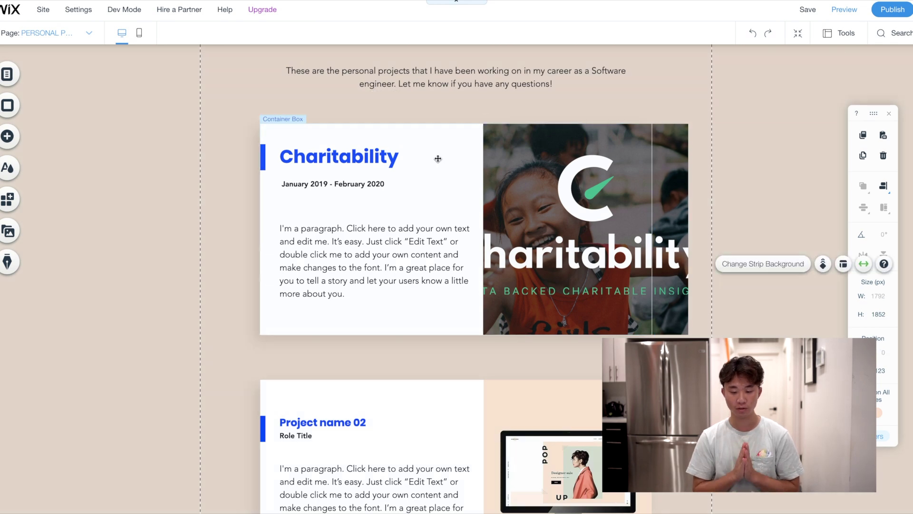
drag(467, 147, 455, 146)
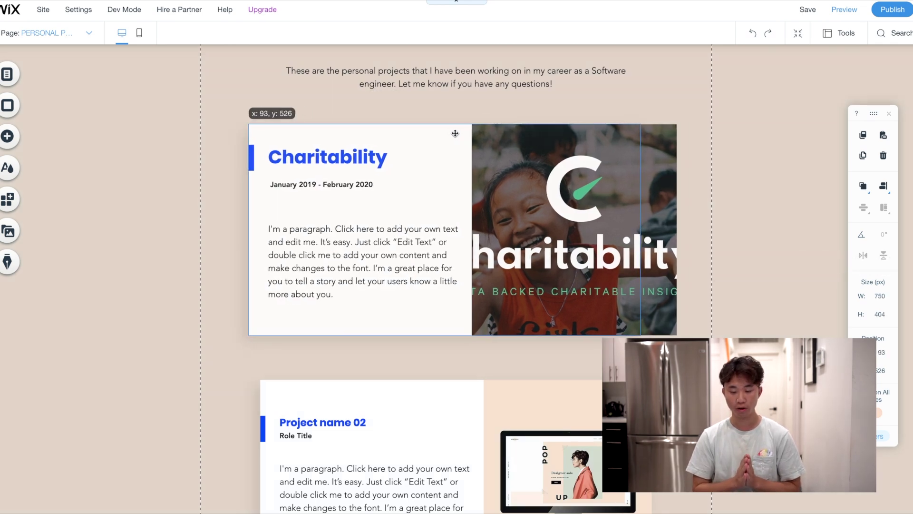
scroll(528, 321, down, 2)
drag(347, 320, 347, 321)
scroll(702, 312, up, 3)
click(702, 312)
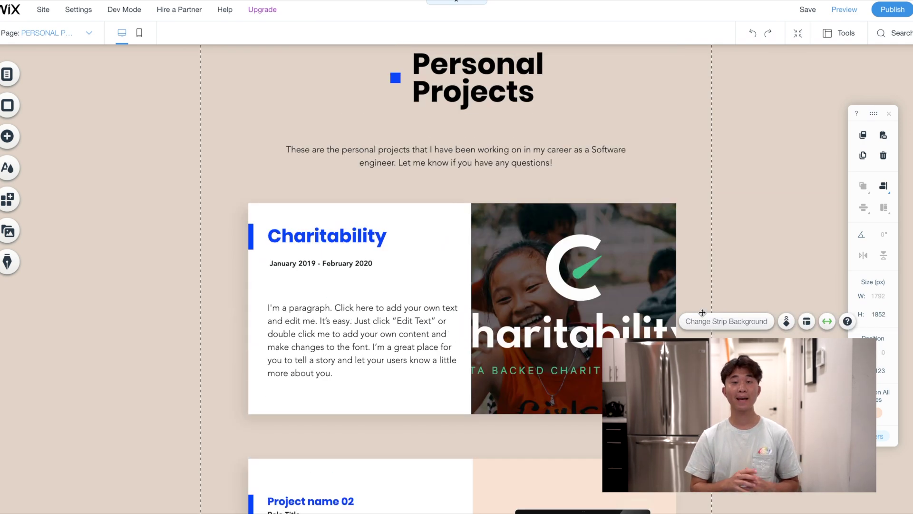
Clear the Charitability placeholder paragraph and turn it into a bulleted list at size 24
click(394, 333)
double_click(394, 333)
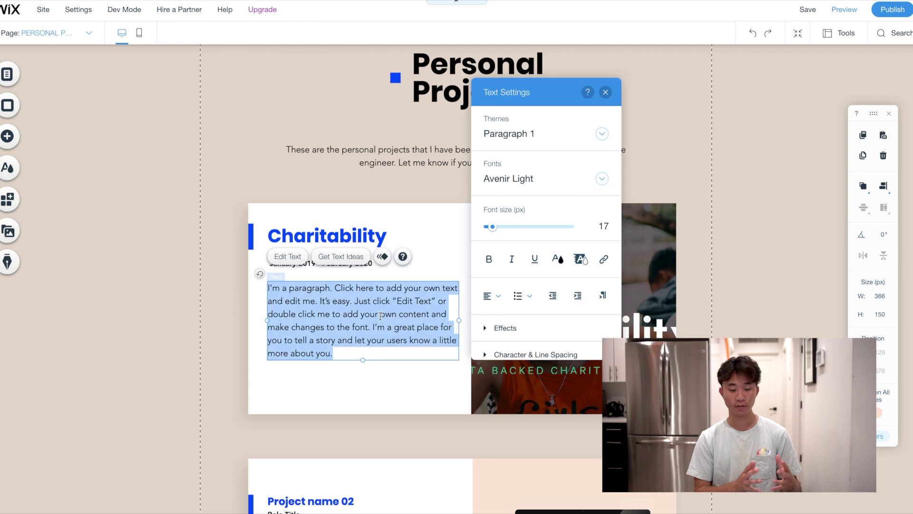
key(BackSpace)
click(523, 296)
click(525, 327)
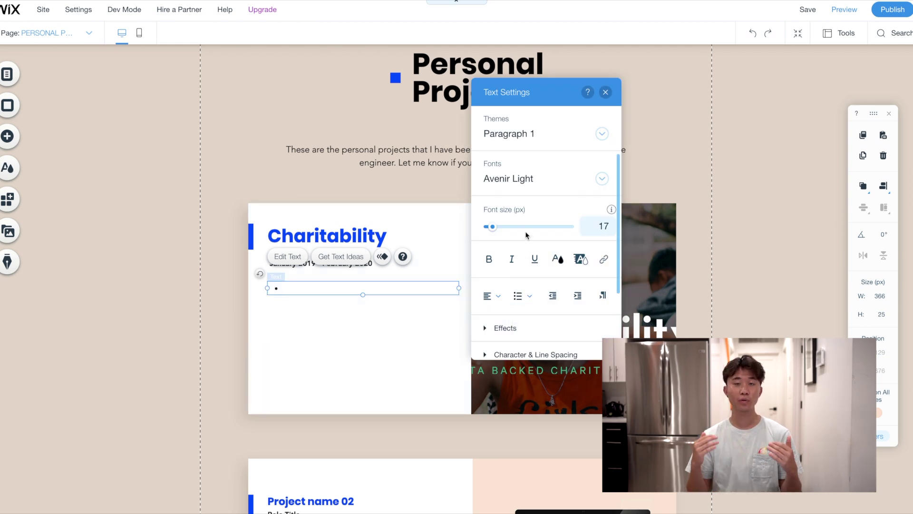
drag(496, 229, 498, 228)
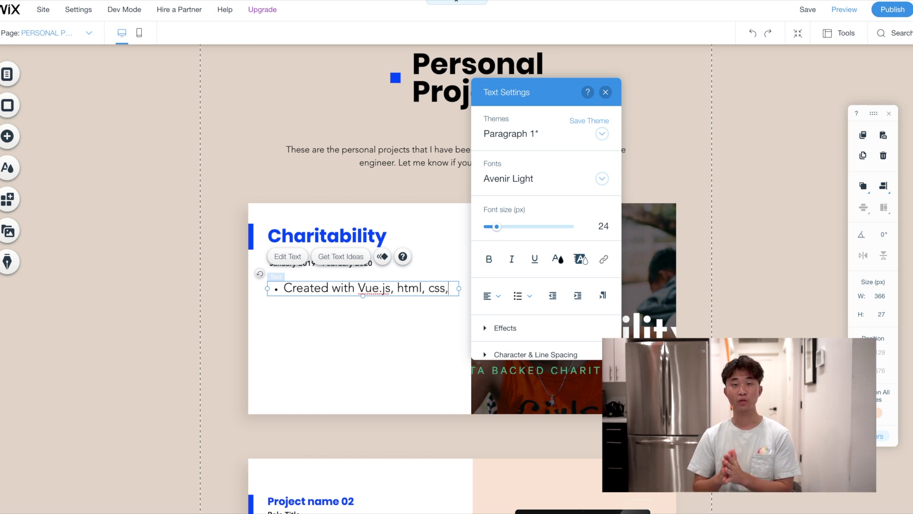
Type four bullets: Vue.js stack, leading 5 engineers, charity fundraising, and matching over 50 sponsors
text(db)
key(Return)
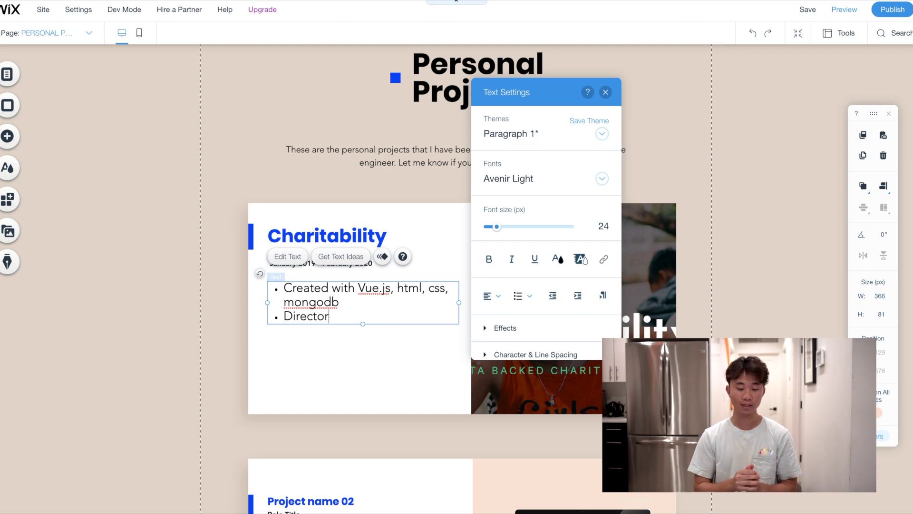
text(engineer)
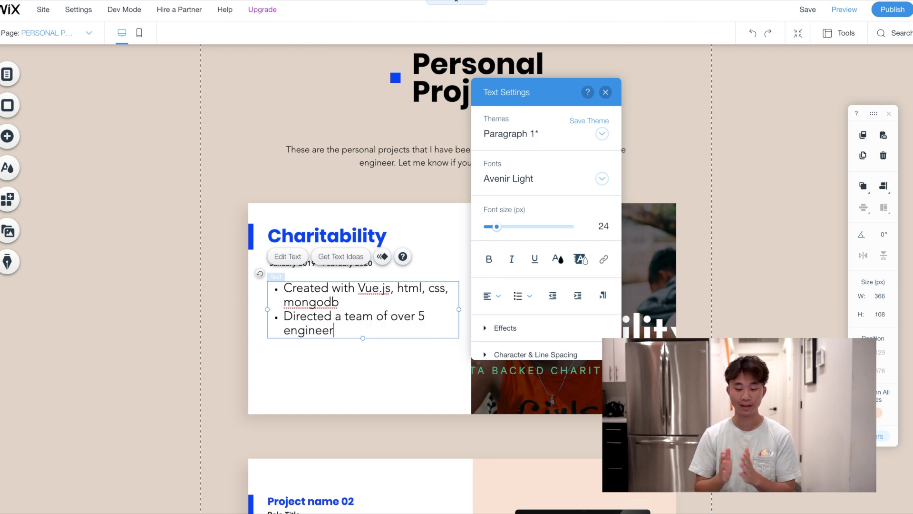
text(s to created the website)
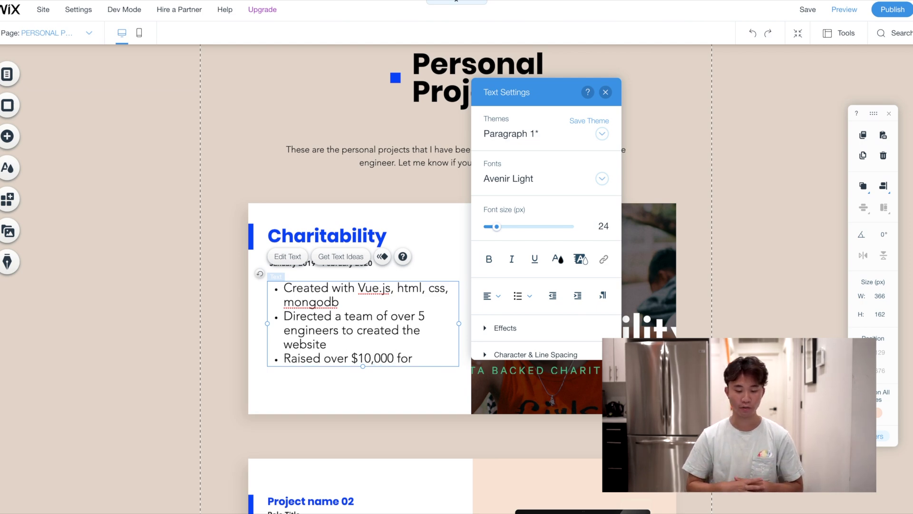
text(charities ov)
key(BackSpace)
key(BackSpace)
text(across the )
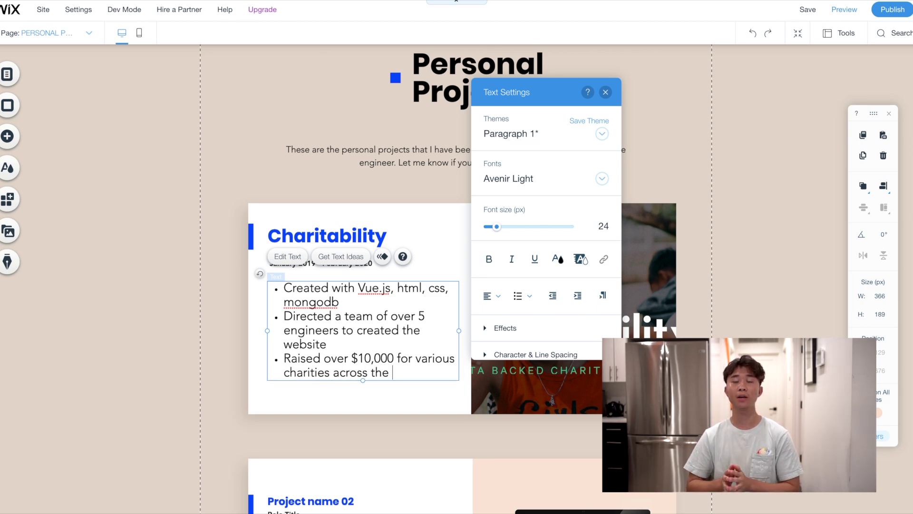
text(world)
key(Return)
text(Matched over)
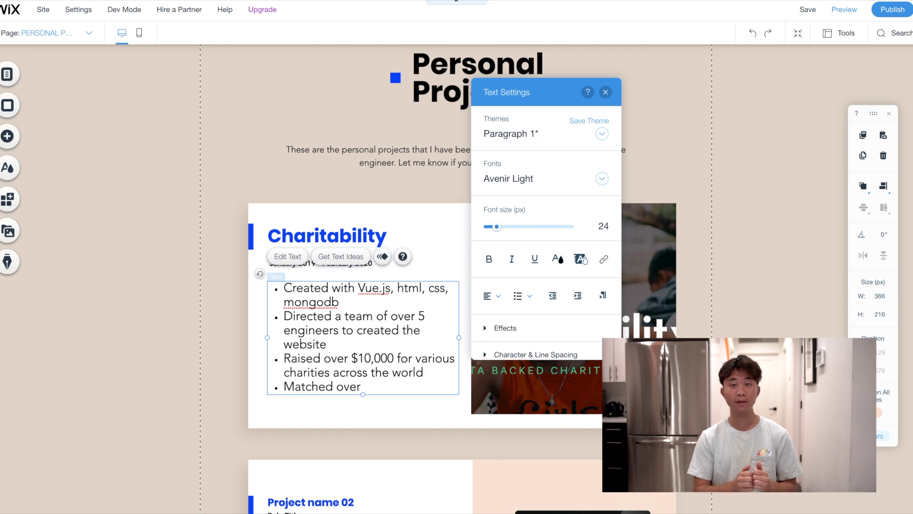
text( 50 different spon)
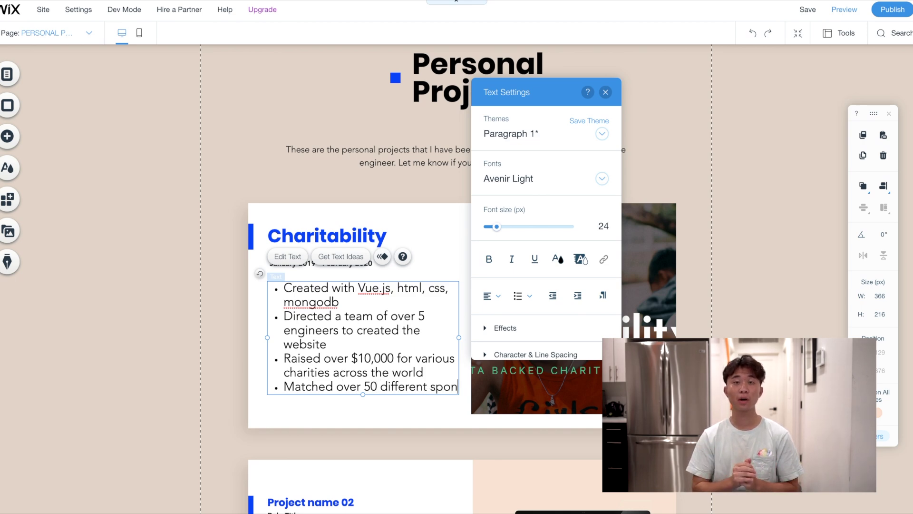
text(sors with charities)
click(418, 430)
scroll(845, 75, up, 2)
scroll(846, 75, down, 5)
scroll(846, 75, up, 5)
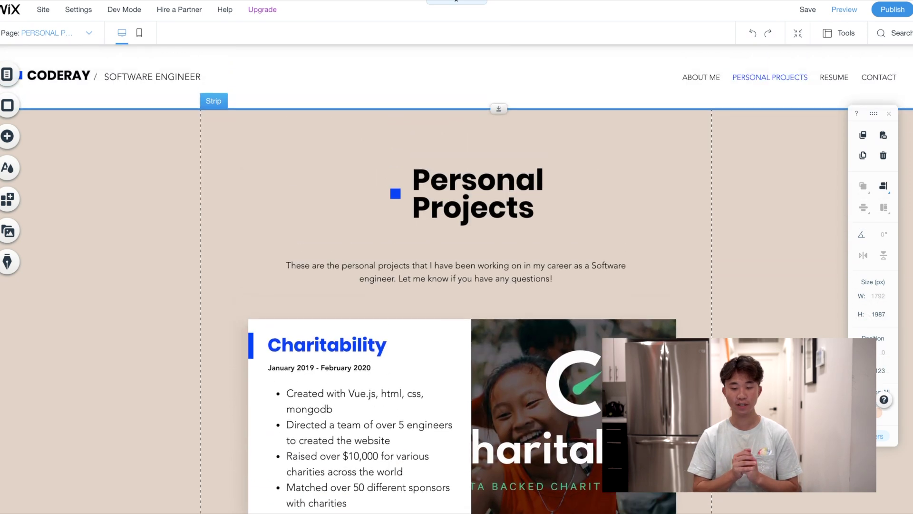
click(831, 72)
On the Resume page, retitle the heading Resume and enlarge its font
click(53, 32)
click(70, 72)
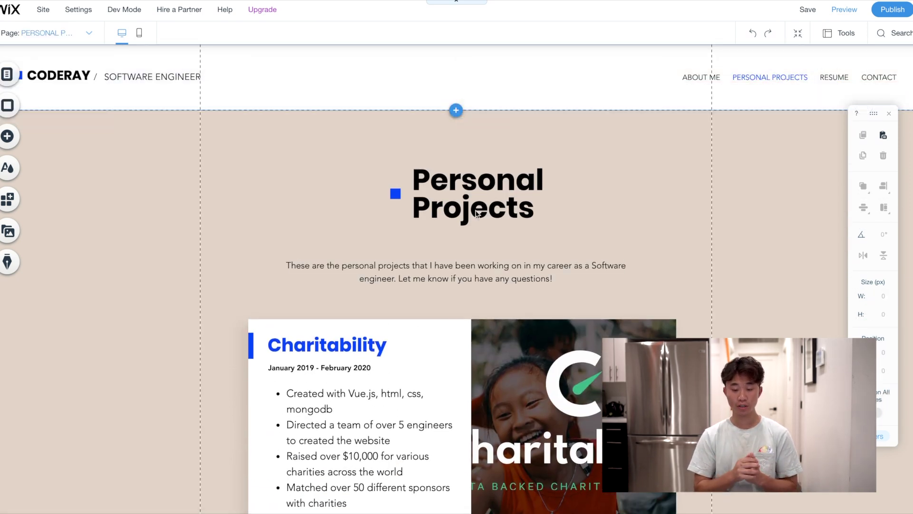
click(472, 184)
click(471, 183)
text(Resume)
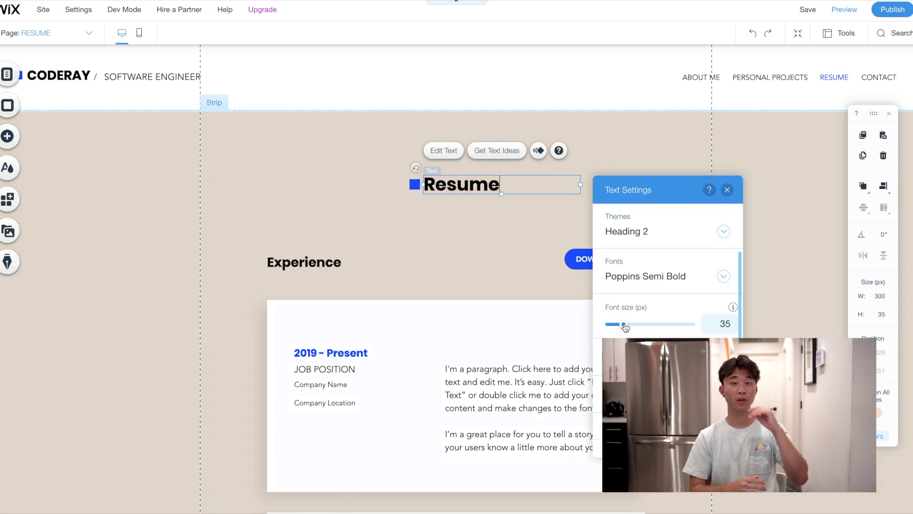
drag(623, 324, 632, 324)
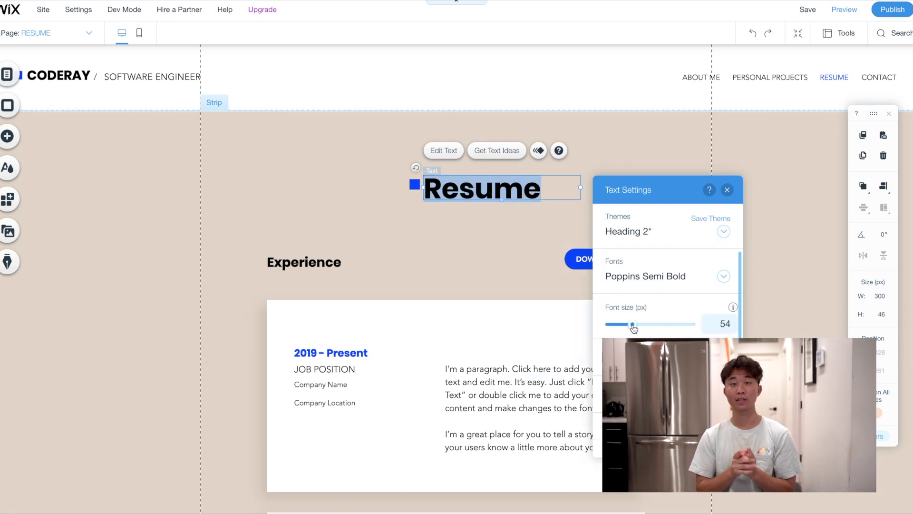
click(509, 208)
click(540, 183)
Nudge the Resume title up and settle the blue square just left of it
click(475, 194)
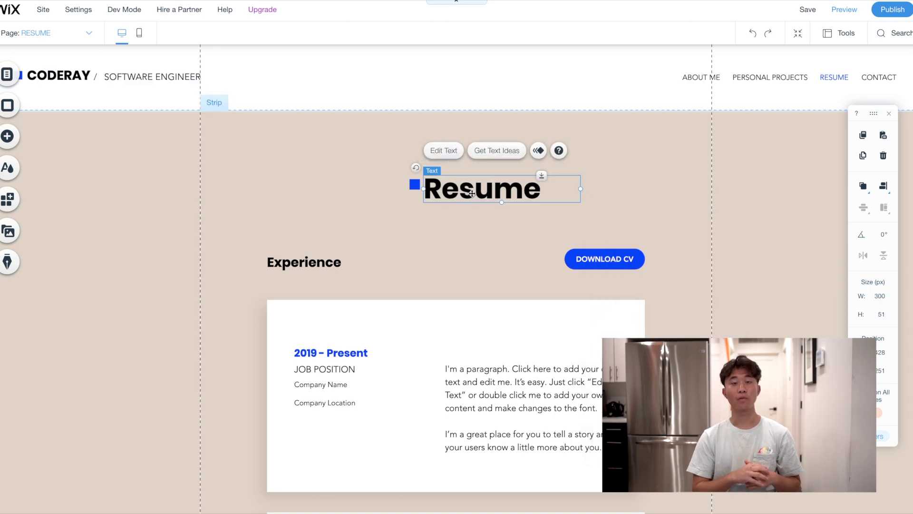
drag(476, 193, 472, 185)
drag(414, 185, 415, 182)
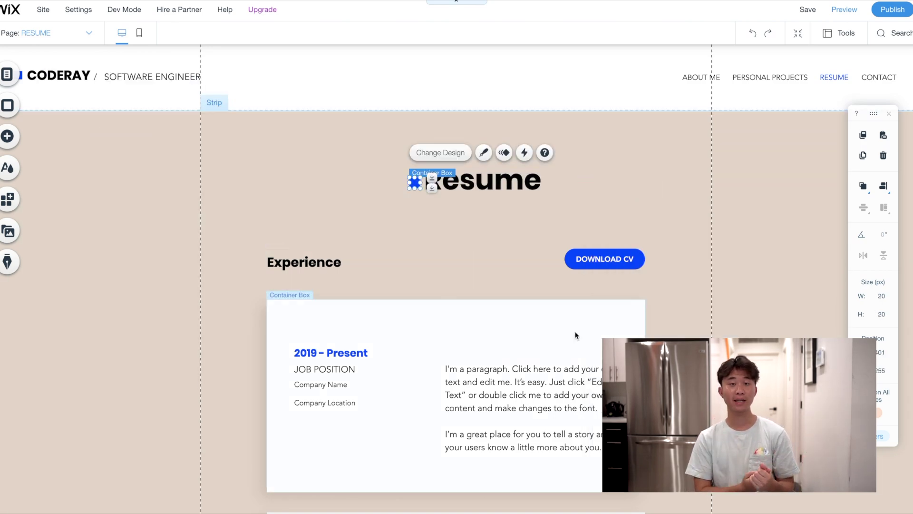
scroll(575, 336, down, 1)
scroll(575, 336, down, 10)
scroll(575, 335, up, 10)
scroll(575, 335, down, 3)
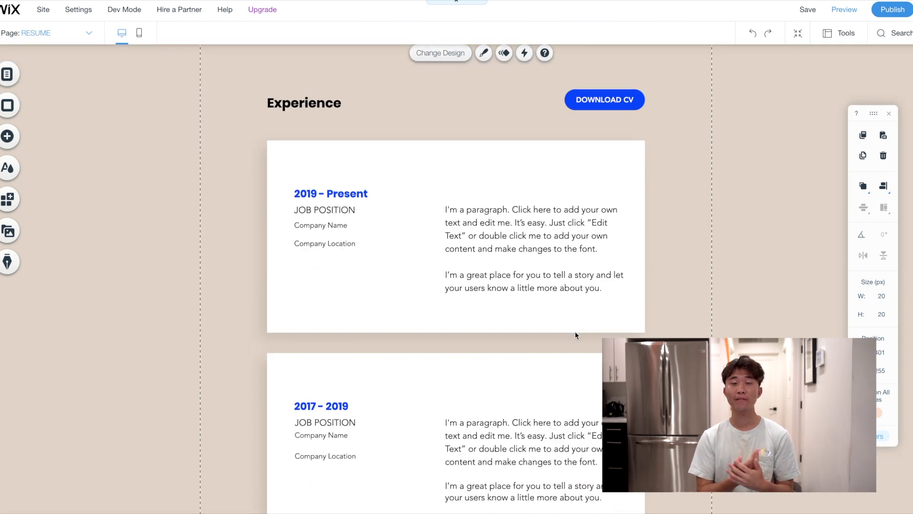
scroll(575, 335, up, 2)
click(671, 320)
scroll(672, 320, up, 2)
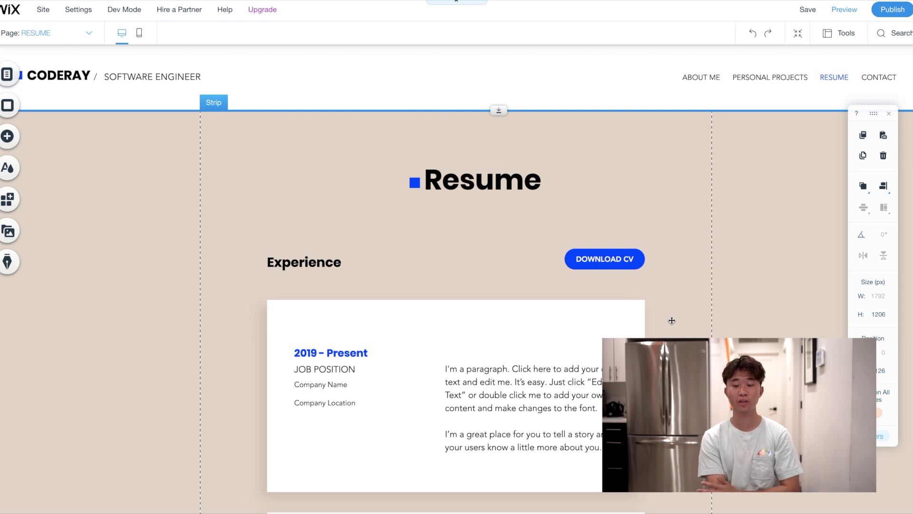
Retitle the Experience heading to 'Work Experience'
click(312, 263)
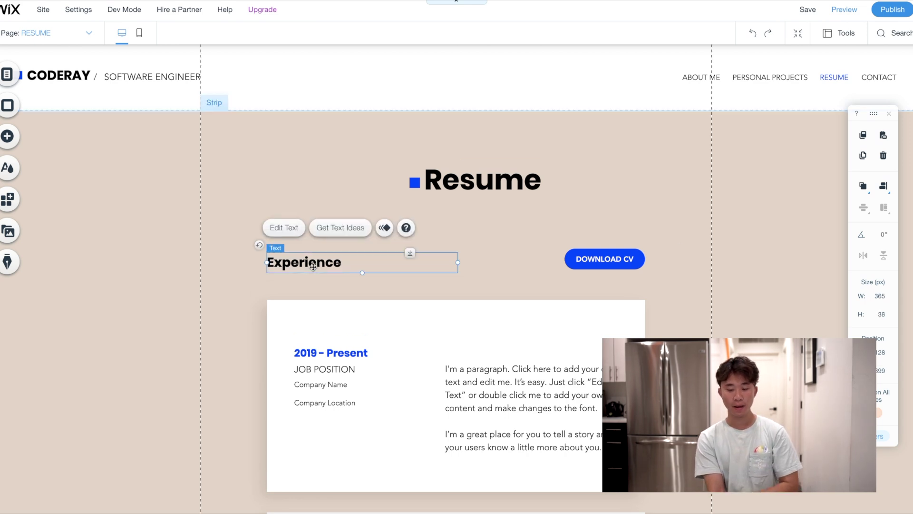
click(273, 262)
click(287, 266)
text(Work)
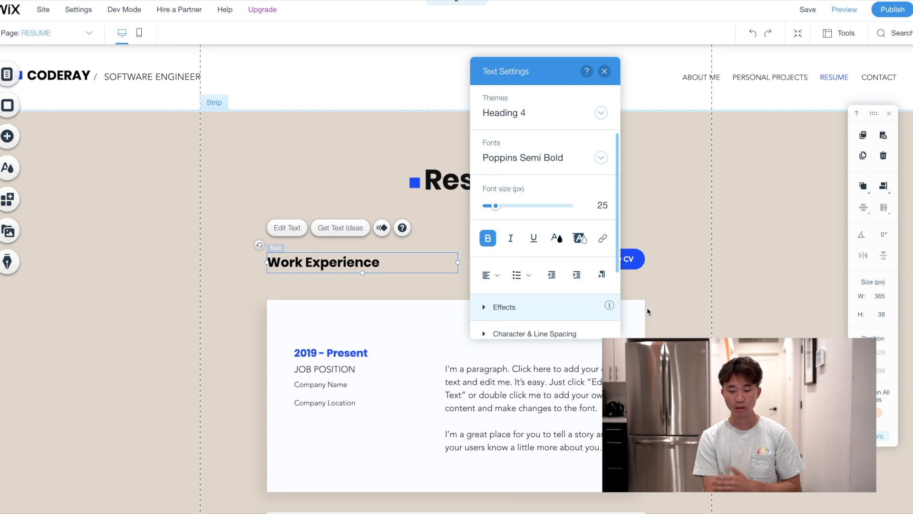
click(647, 307)
Relabel the DOWNLOAD CV button to 'DOWNLOAD RESUME' and widen it to fit
click(639, 260)
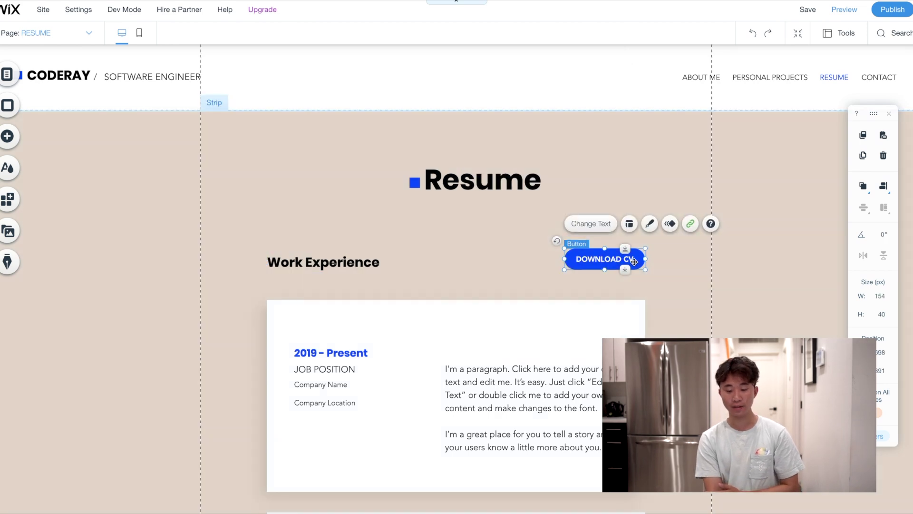
click(591, 223)
key(BackSpace)
key(BackSpace)
text(RESUME)
drag(647, 259, 656, 260)
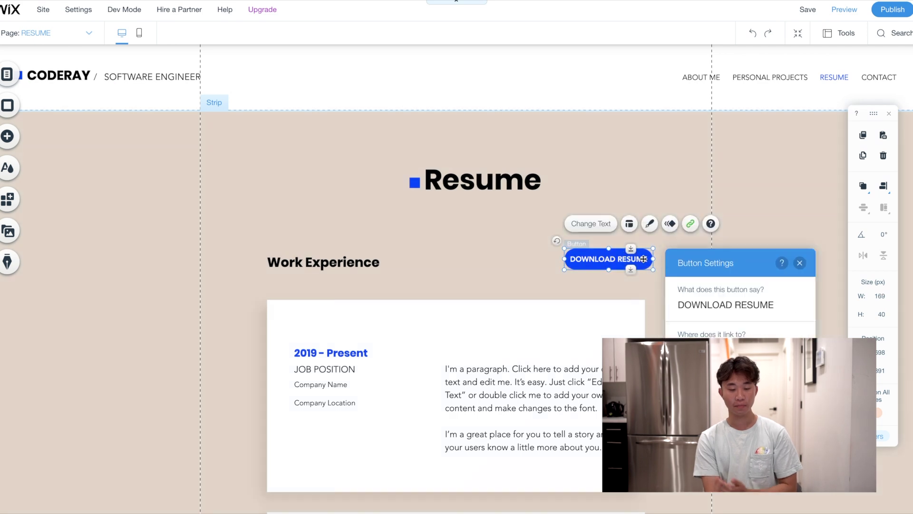
Link the button to the resume PDF as a Document link
click(690, 224)
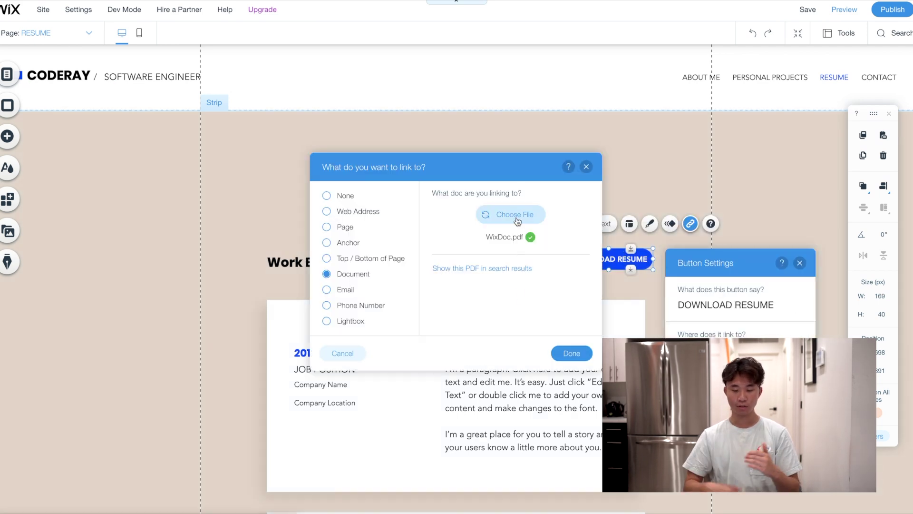
click(514, 215)
click(295, 185)
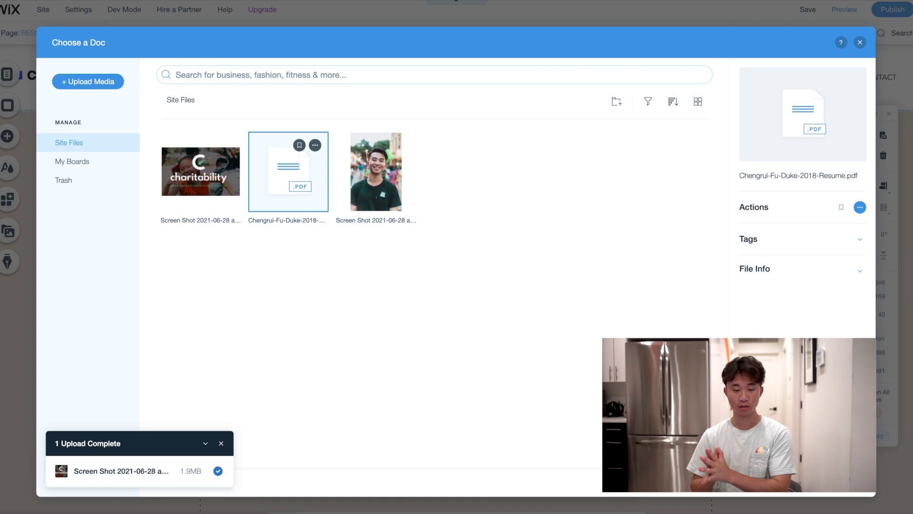
click(840, 481)
click(575, 352)
click(695, 309)
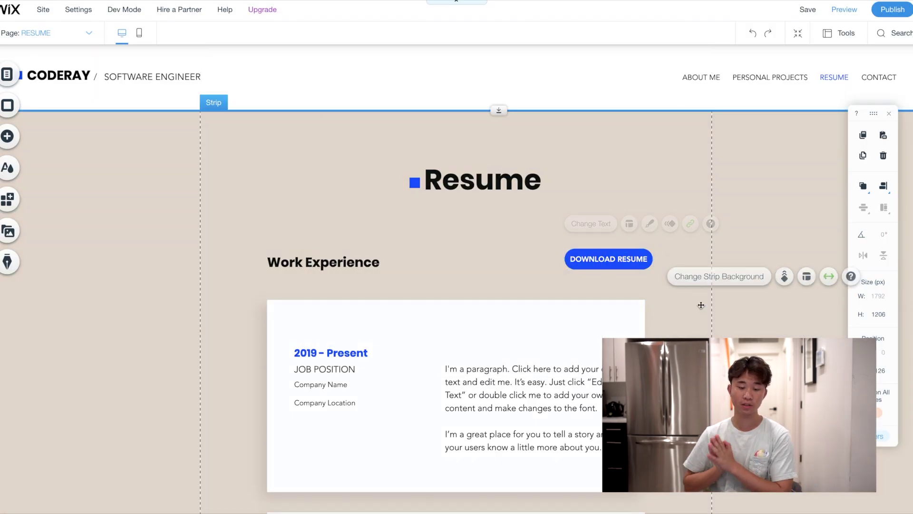
Rename the headings to 'Technical Skills/Certifications' and 'Programming Languages'
scroll(696, 314, down, 3)
scroll(695, 313, down, 6)
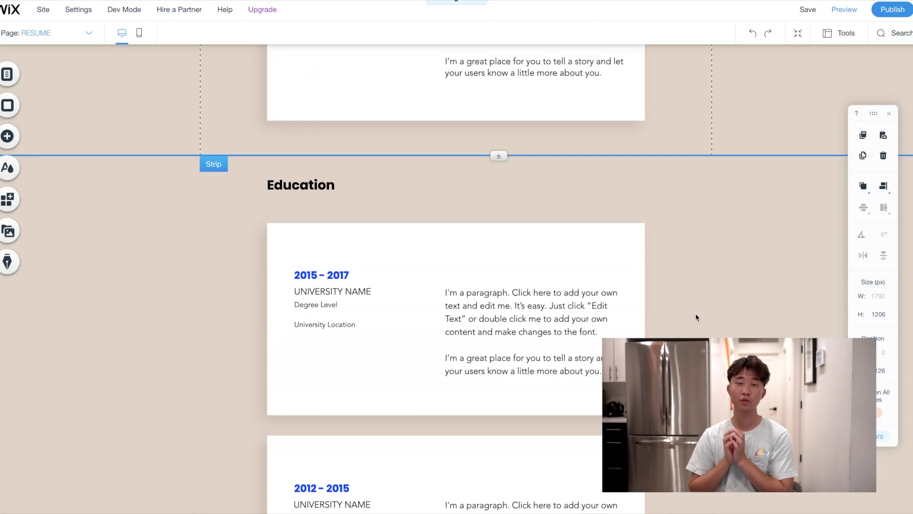
scroll(436, 330, up, 7)
text(Techni)
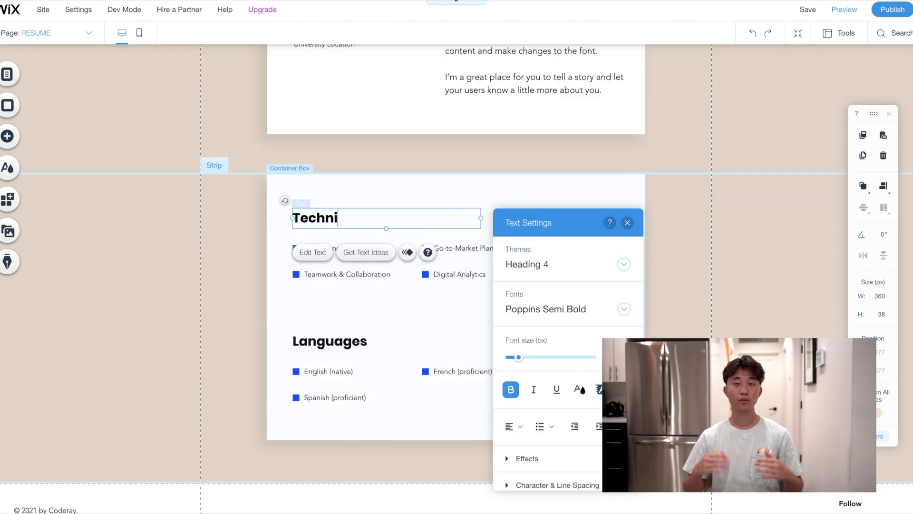
text(cal Skills/Certifications)
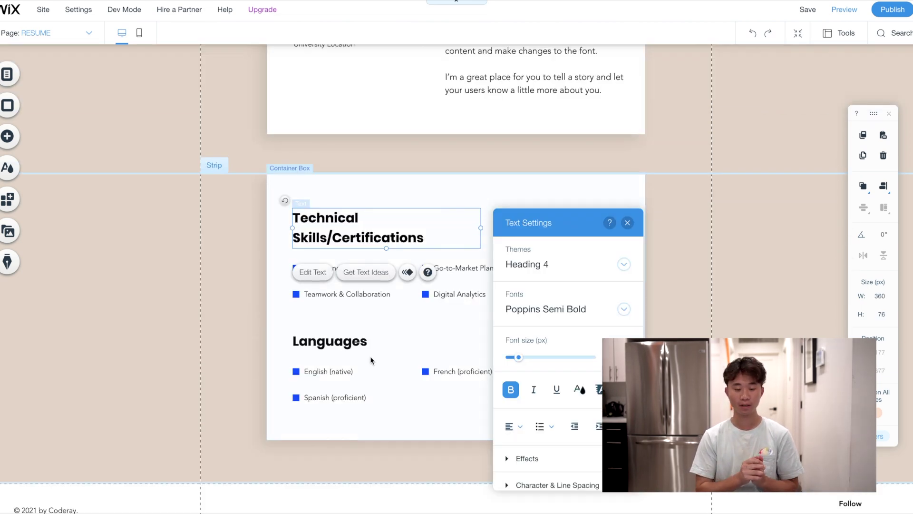
double_click(368, 347)
text(Pr)
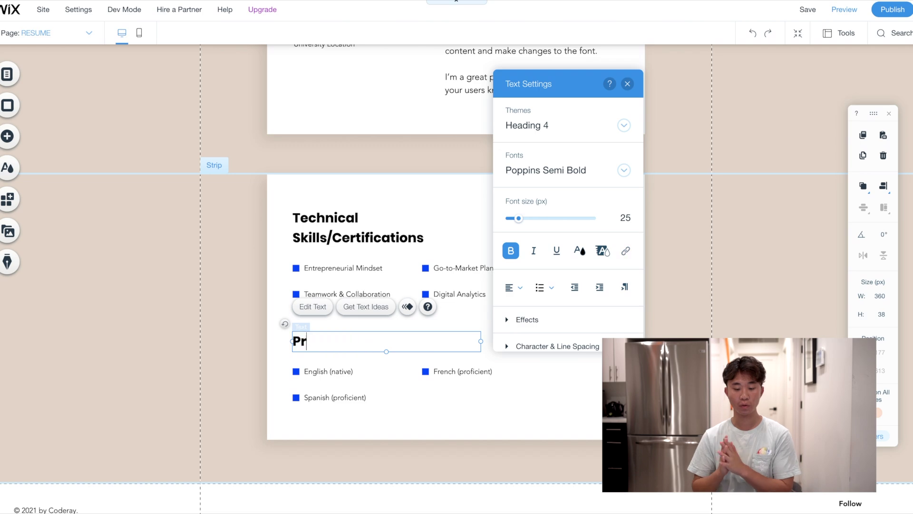
text(ogramming Lnnguages)
click(690, 214)
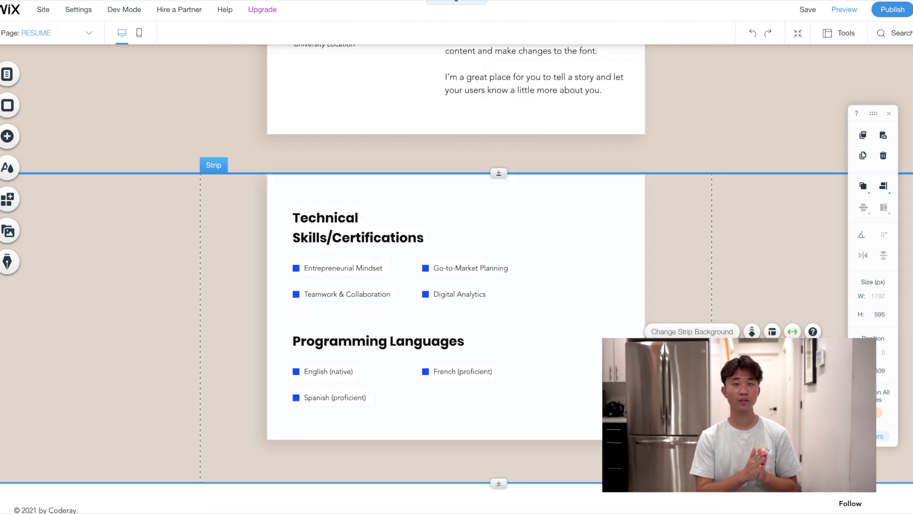
scroll(709, 214, up, 10)
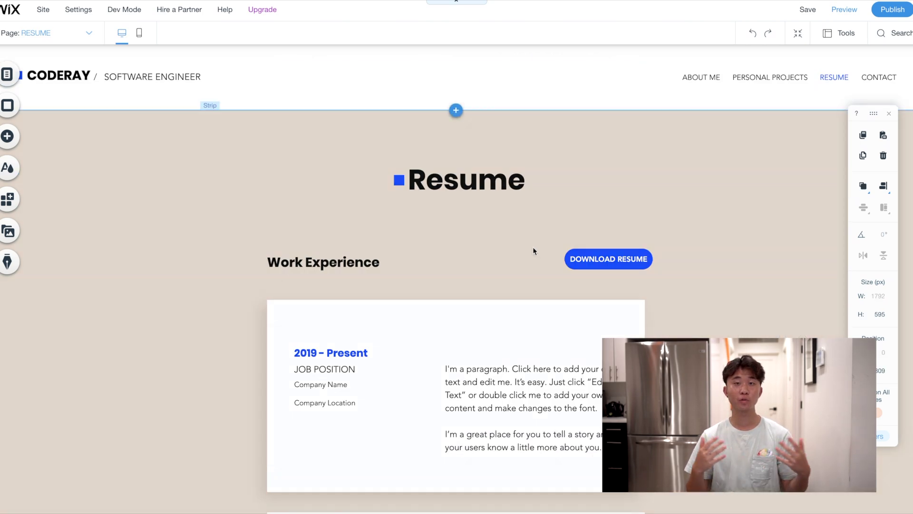
scroll(534, 250, down, 3)
Move the date and job title up in the card and enter 'SOFTWARE ENGINEERING INTERN'
drag(536, 225, 533, 213)
drag(333, 194, 324, 168)
drag(346, 214, 338, 190)
double_click(338, 190)
text(Software EN)
key(BackSpace)
key(BackSpace)
key(BackSpace)
key(BackSpace)
key(BackSpace)
key(BackSpace)
key(BackSpace)
key(BackSpace)
key(BackSpace)
key(BackSpace)
text(OFTWARE ENGINEERING INTERN)
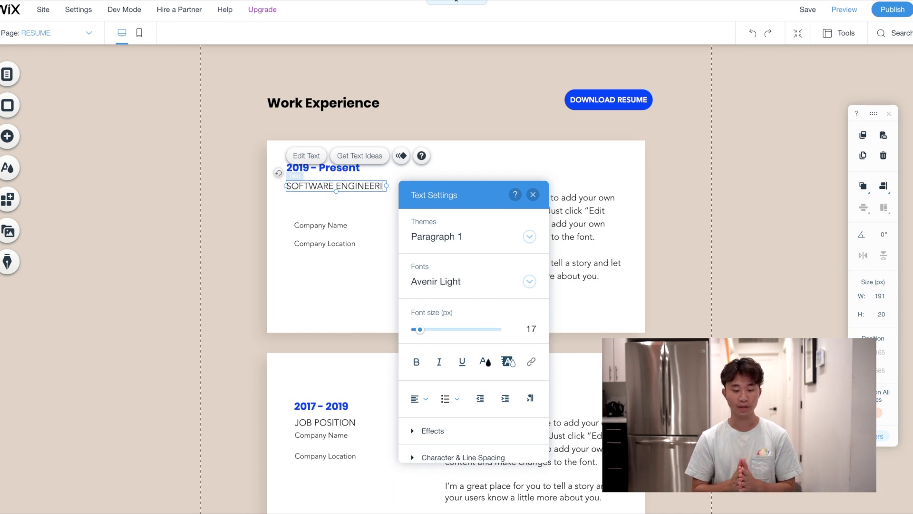
Fill in company 'Nordstrom' and location 'Seattle, WA', stacking the location under the company
click(336, 236)
double_click(336, 236)
text(Nordstrom)
double_click(325, 254)
text(Seattle, WA)
key(Escape)
drag(318, 253, 315, 229)
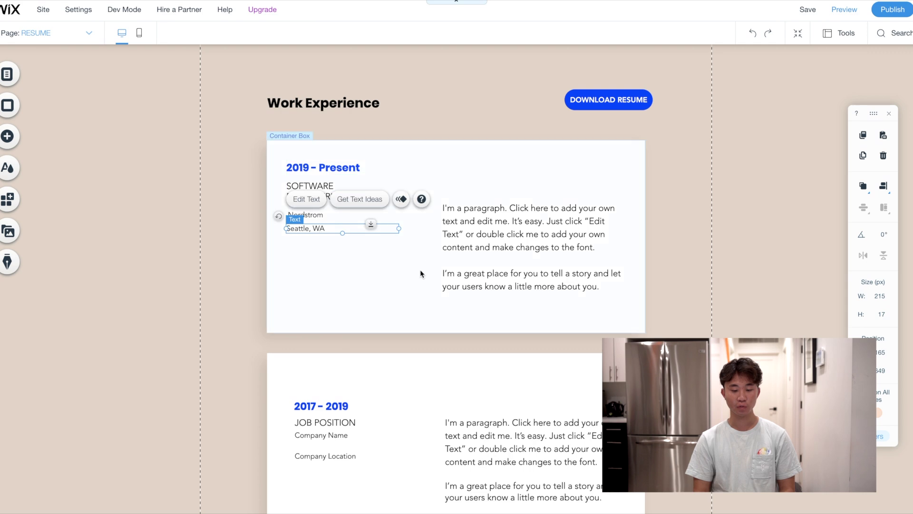
click(342, 321)
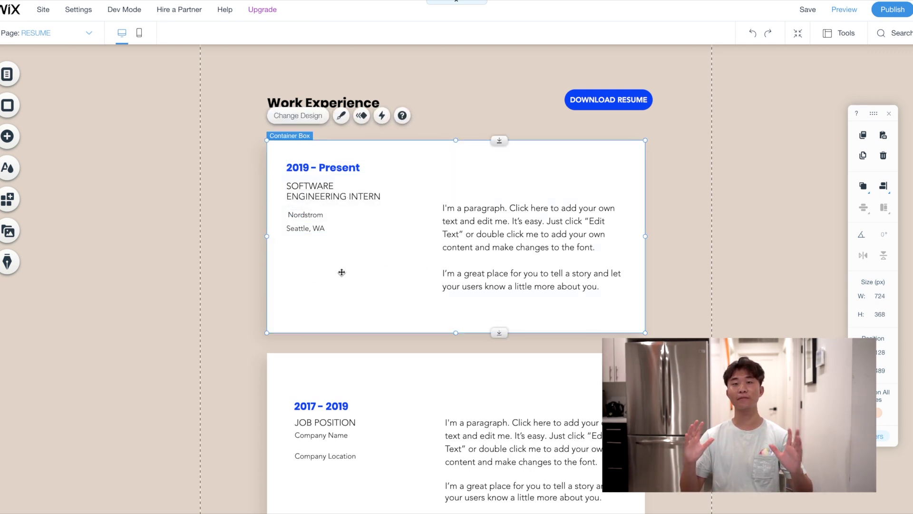
click(320, 214)
click(314, 226)
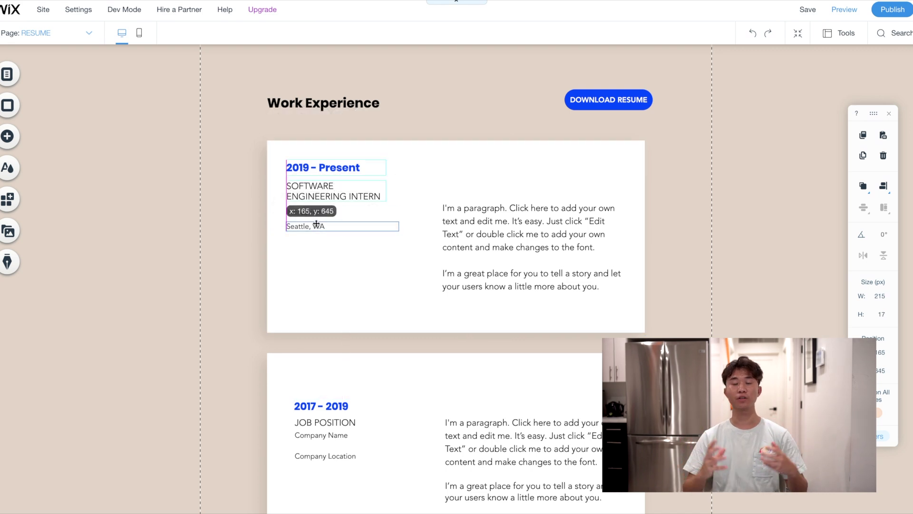
click(332, 214)
click(430, 282)
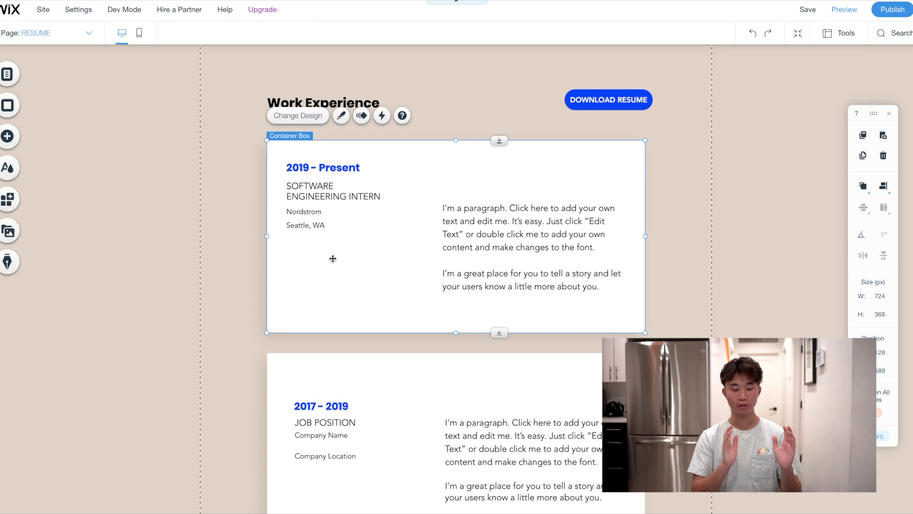
Replace the Nordstrom paragraph with three bullets: shipments, 25 percent efficiency tool, 10,000 customers
click(475, 214)
click(462, 145)
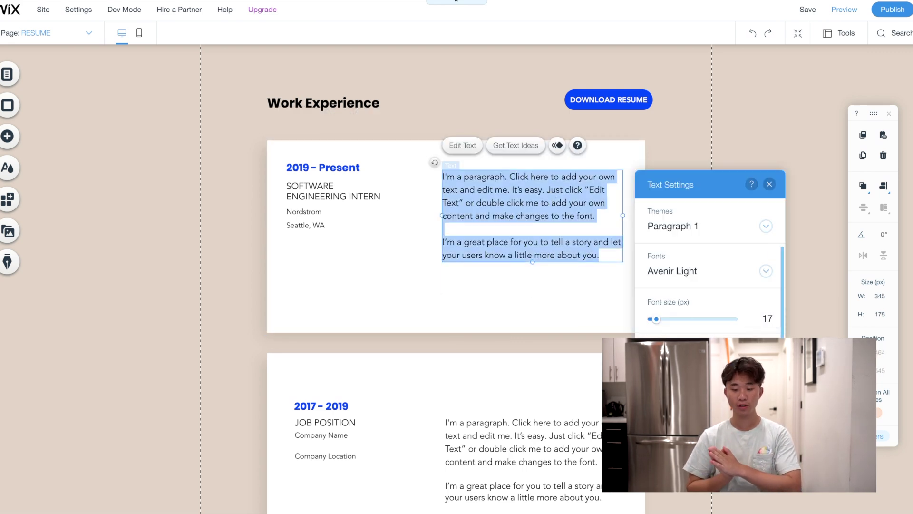
key(BackSpace)
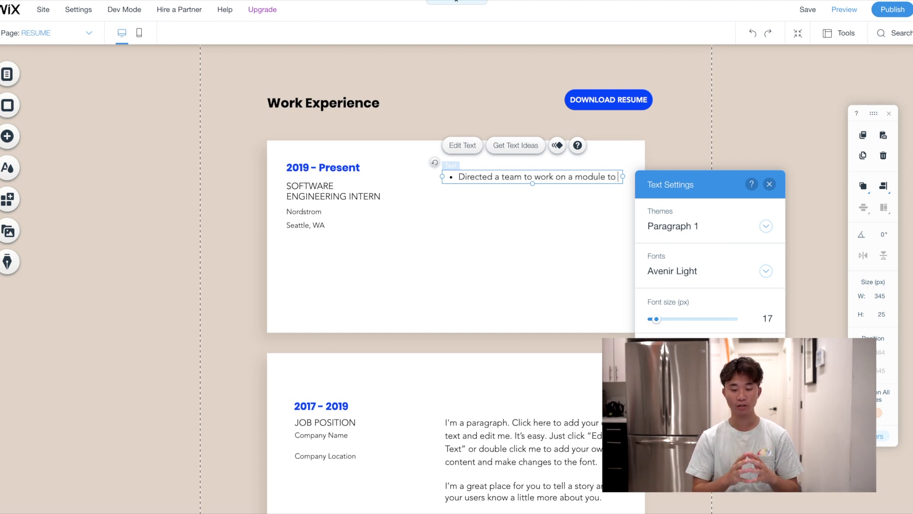
text(increase shipments)
key(Return)
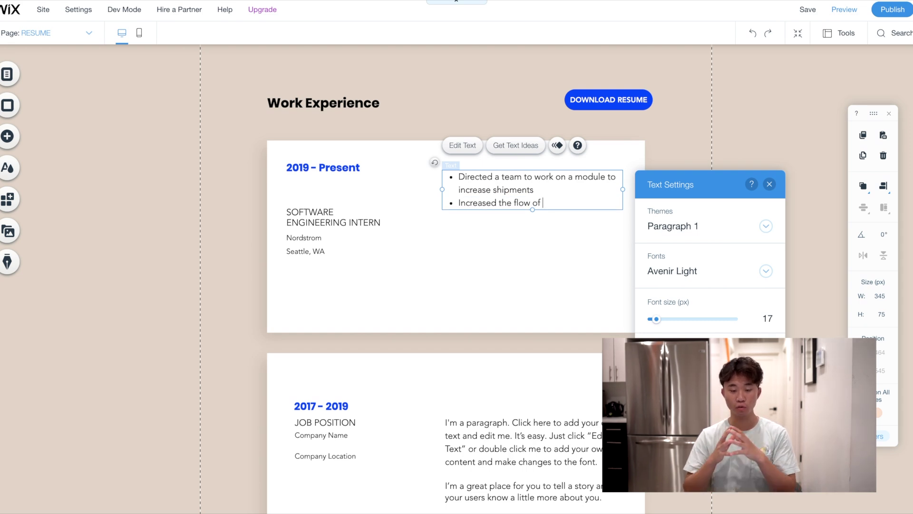
key(BackSpace)
key(BackSpace)
key(BackSpace)
key(BackSpace)
key(BackSpace)
key(BackSpace)
text(efficien)
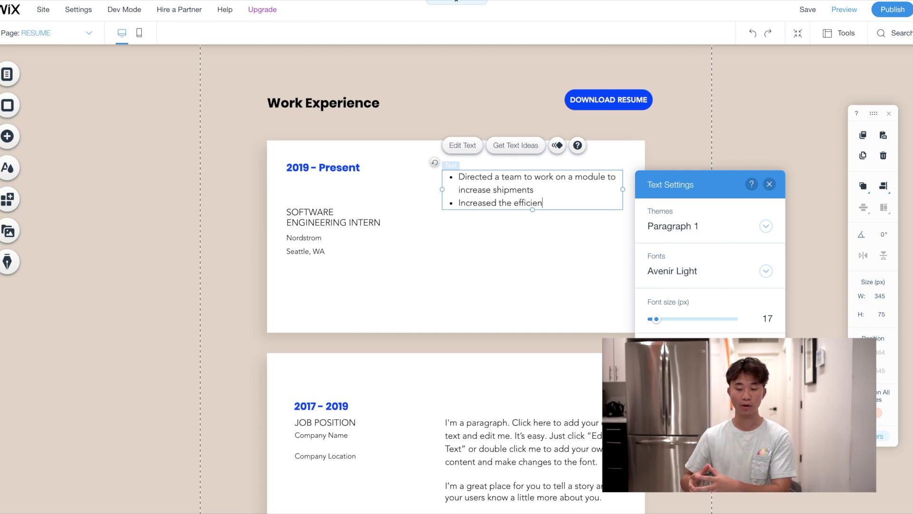
text(cy through creating an intern)
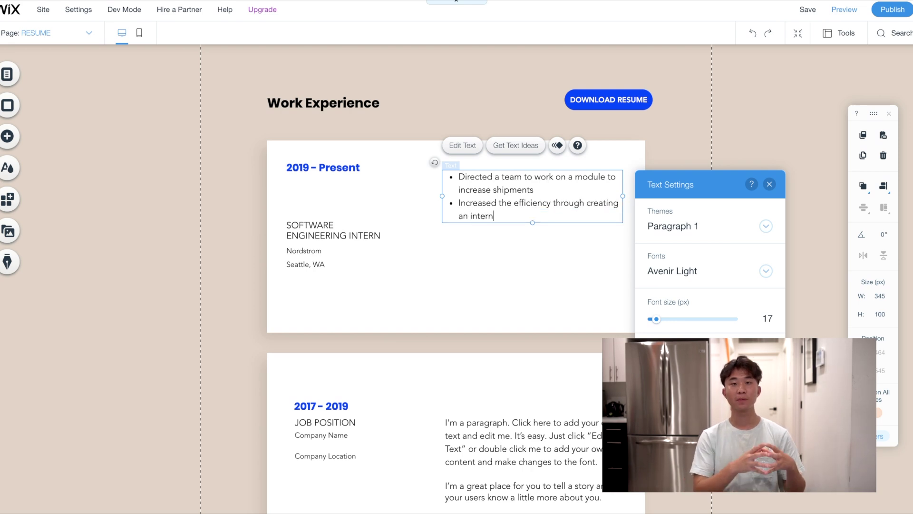
text(al tool by more than 25 percen)
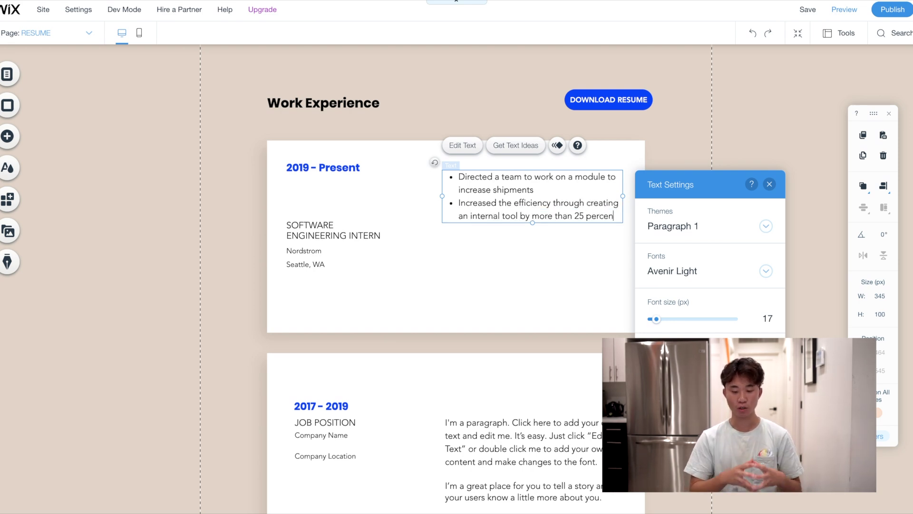
text(t)
key(Return)
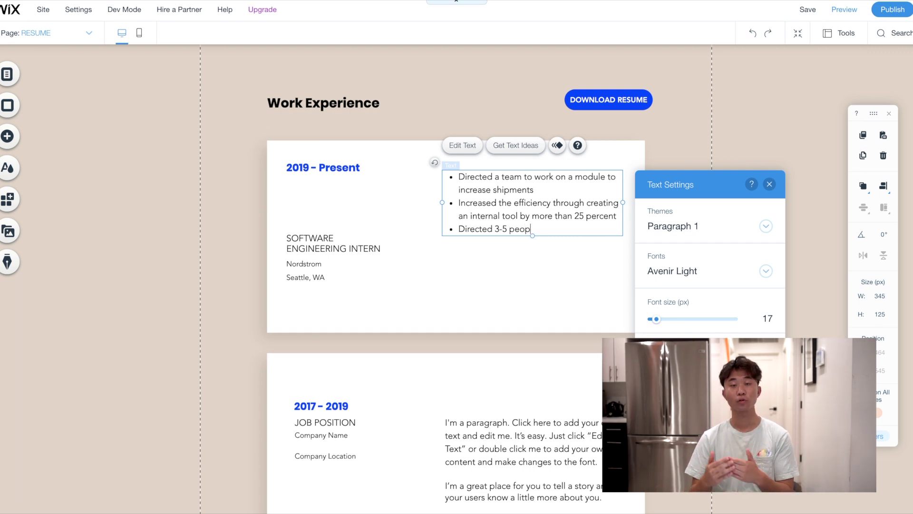
text(le in a team to create a new pro)
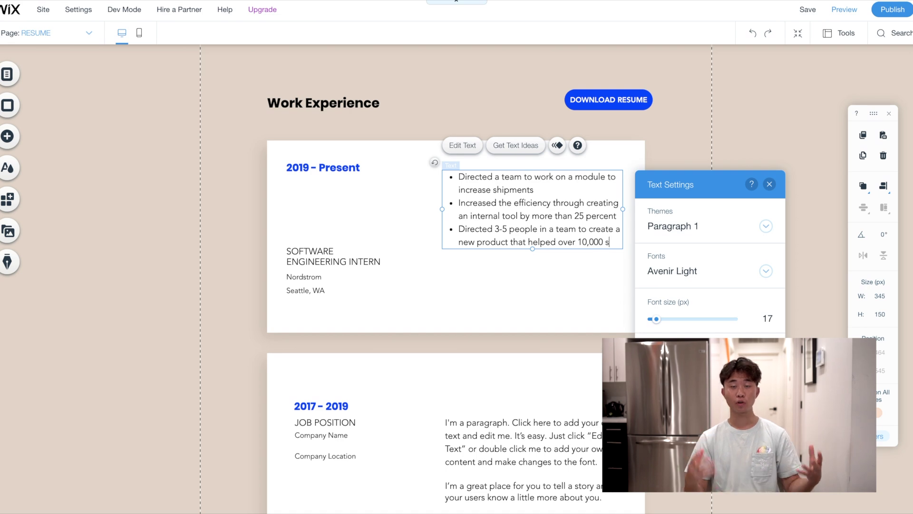
text(duct that helped over 10,000 customers with their order)
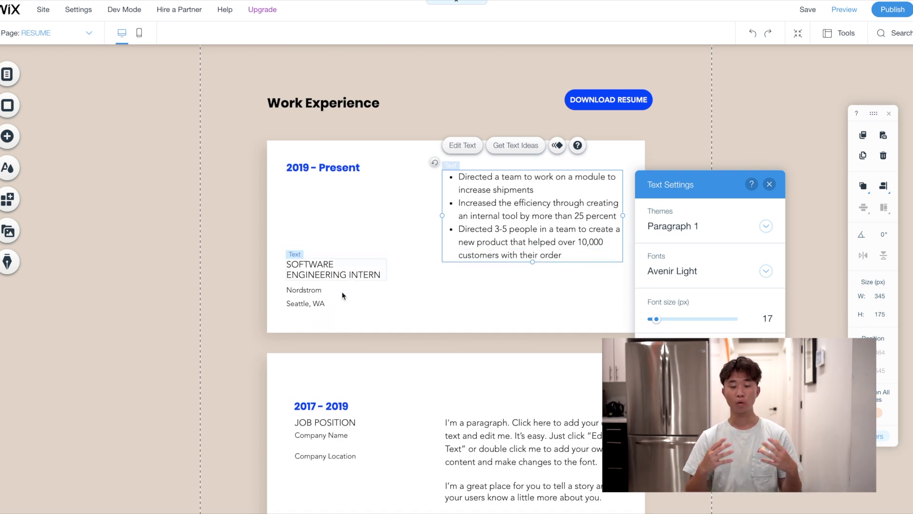
click(514, 311)
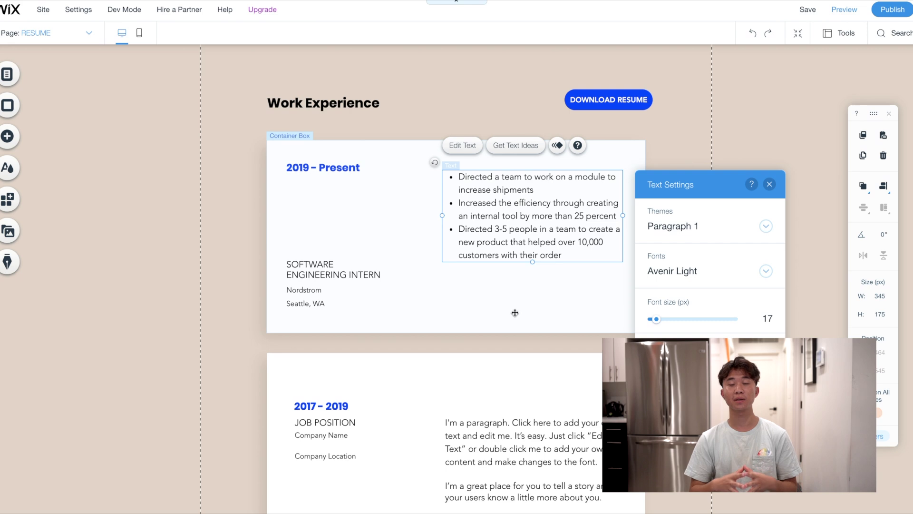
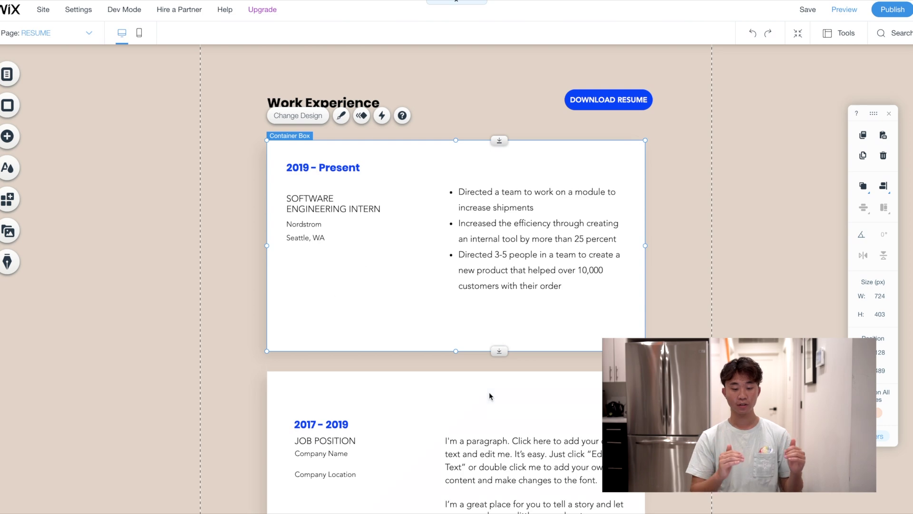
Fill the first Education entry with Vanderbilt University, Bachelor's Degree and Nashville, TN
scroll(439, 311, down, 5)
scroll(439, 311, up, 8)
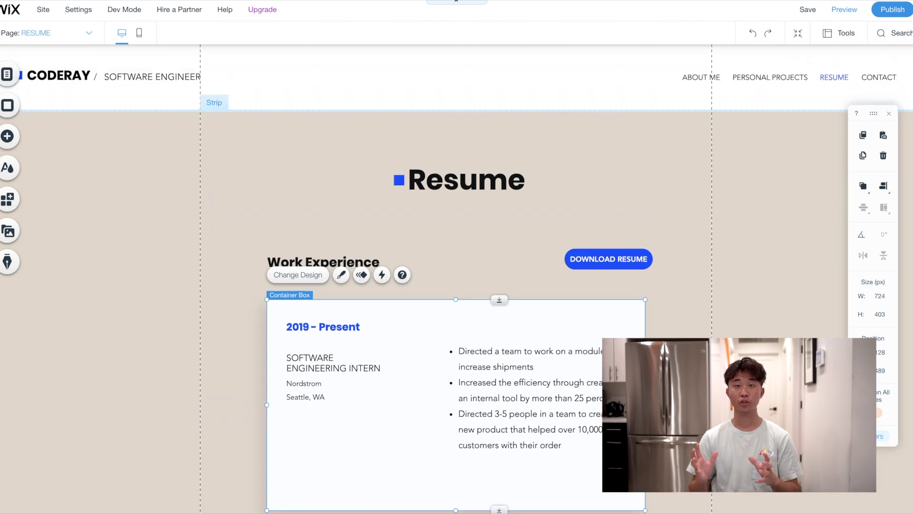
scroll(662, 302, down, 5)
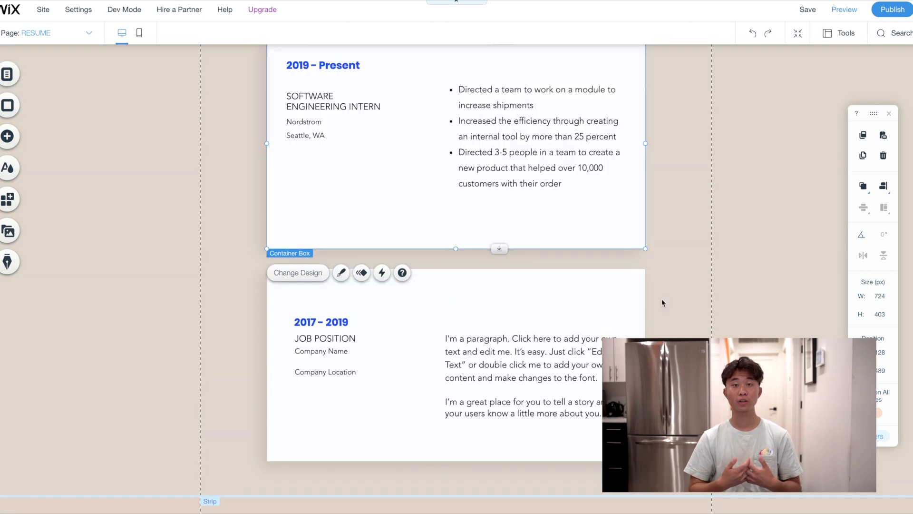
scroll(662, 302, down, 8)
click(344, 208)
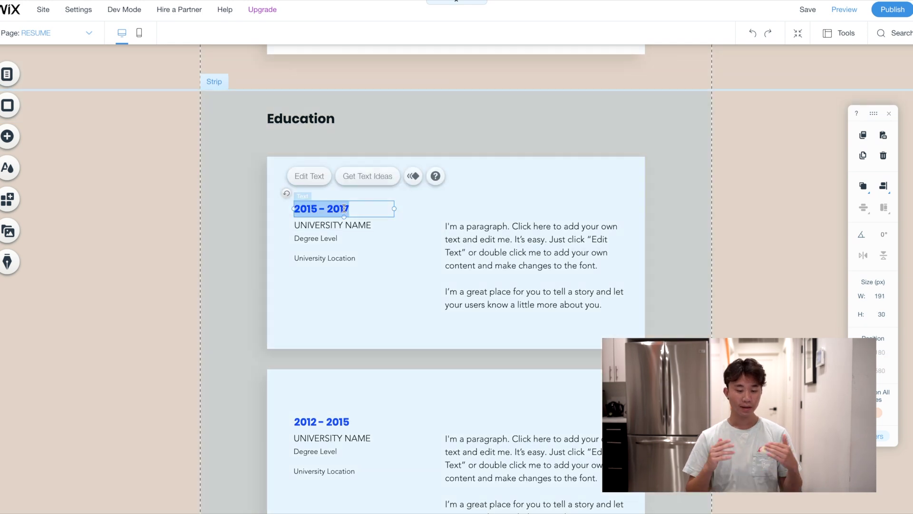
click(343, 209)
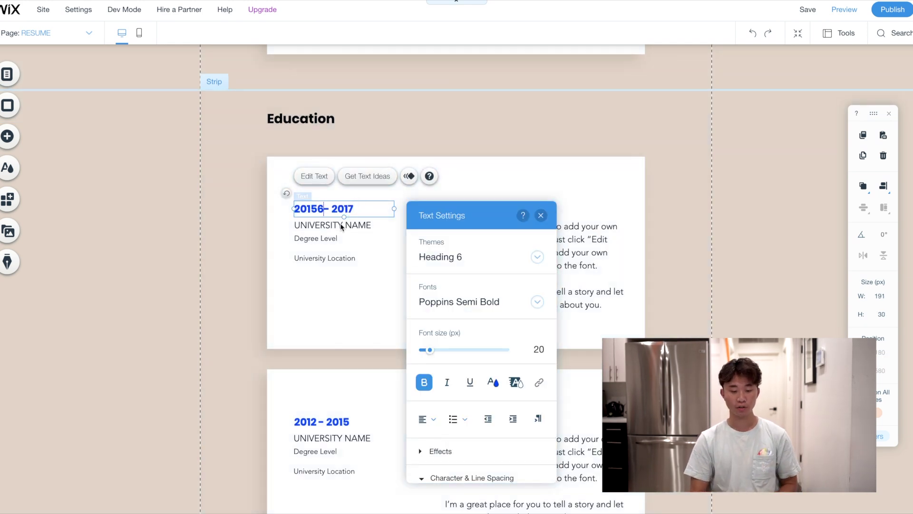
double_click(344, 225)
text(D)
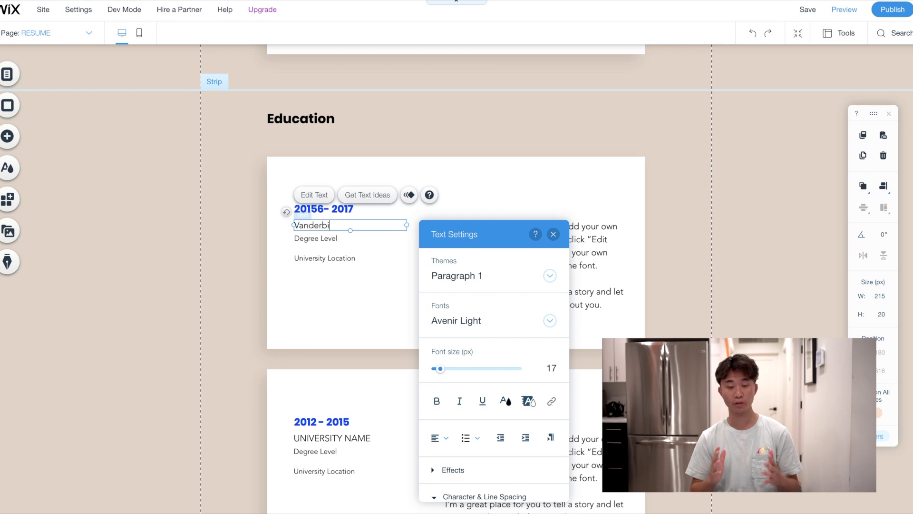
text(anderbilt Universituy)
double_click(322, 239)
text(Bachelor's Degre)
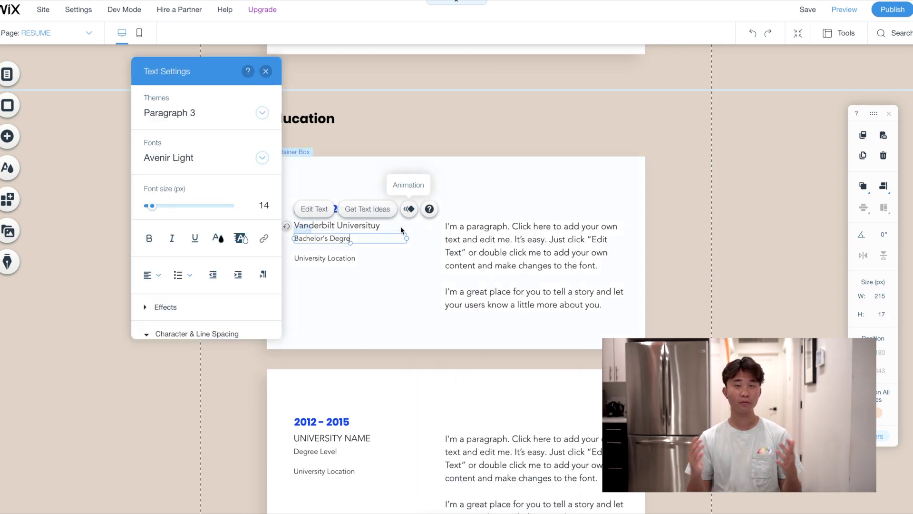
text(e)
double_click(325, 258)
text(N)
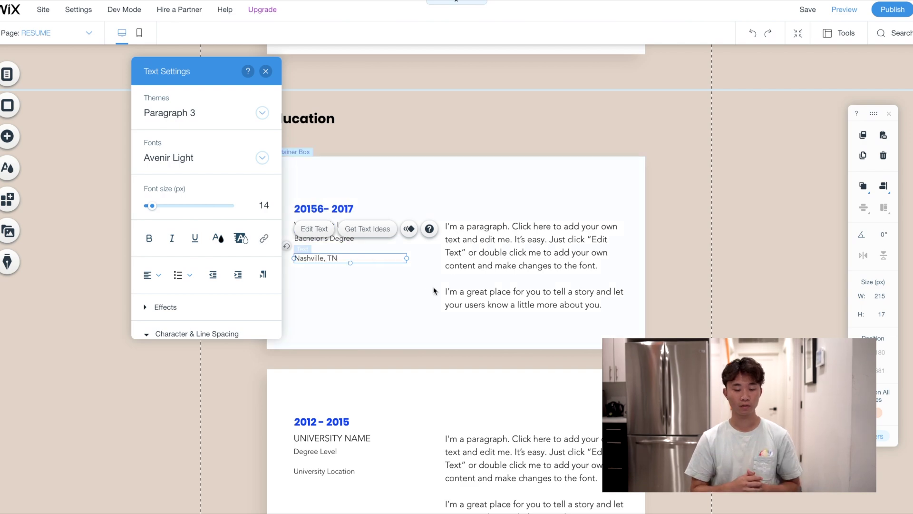
click(443, 291)
Move the entry's date, degree and location lines up in the card and correct the year to 2016
scroll(445, 294, up, 10)
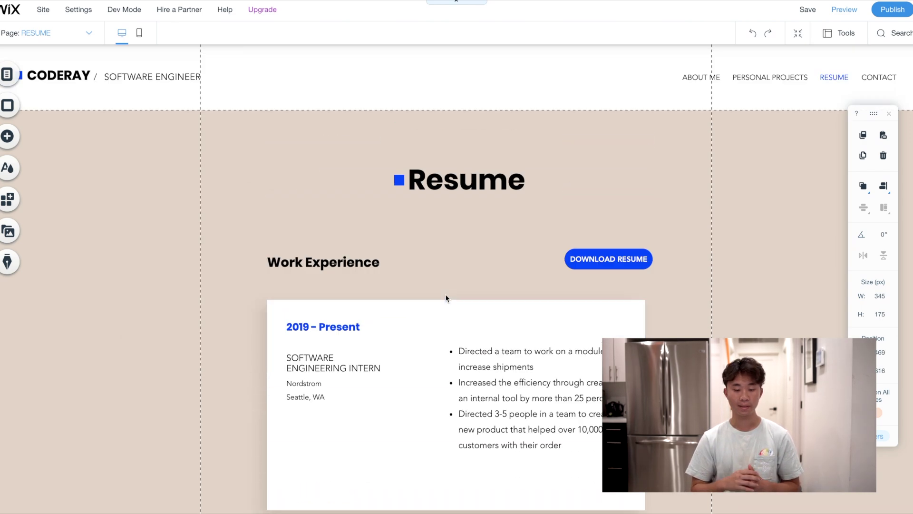
scroll(445, 294, down, 3)
scroll(353, 287, down, 1)
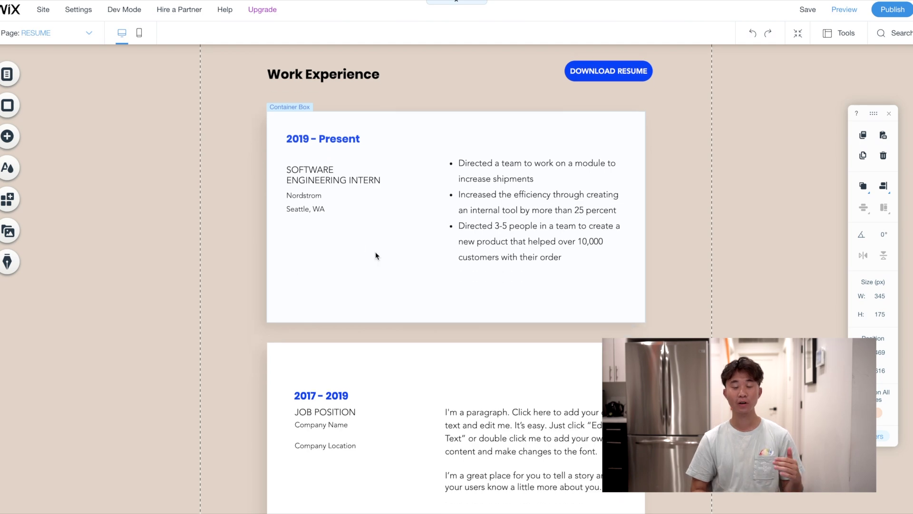
scroll(392, 279, down, 10)
click(320, 237)
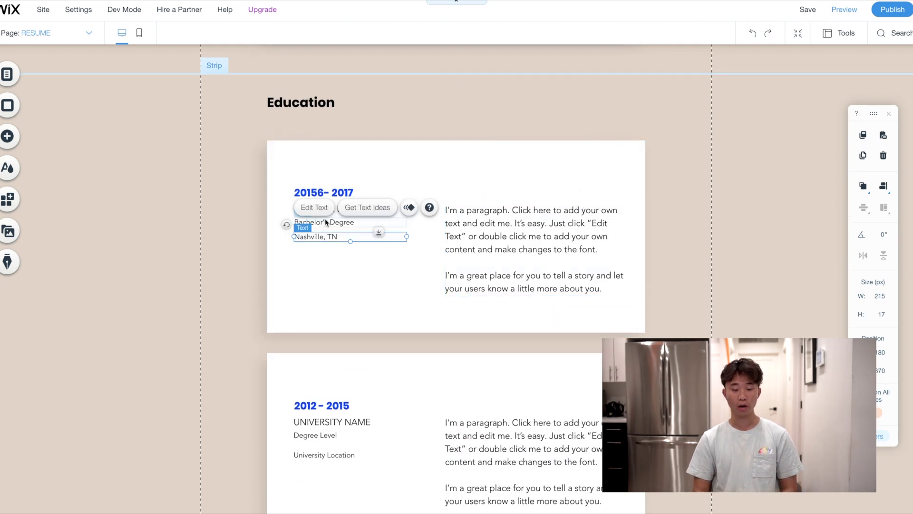
shift+click(324, 220)
shift+click(296, 191)
drag(314, 183, 308, 165)
double_click(308, 171)
click(315, 175)
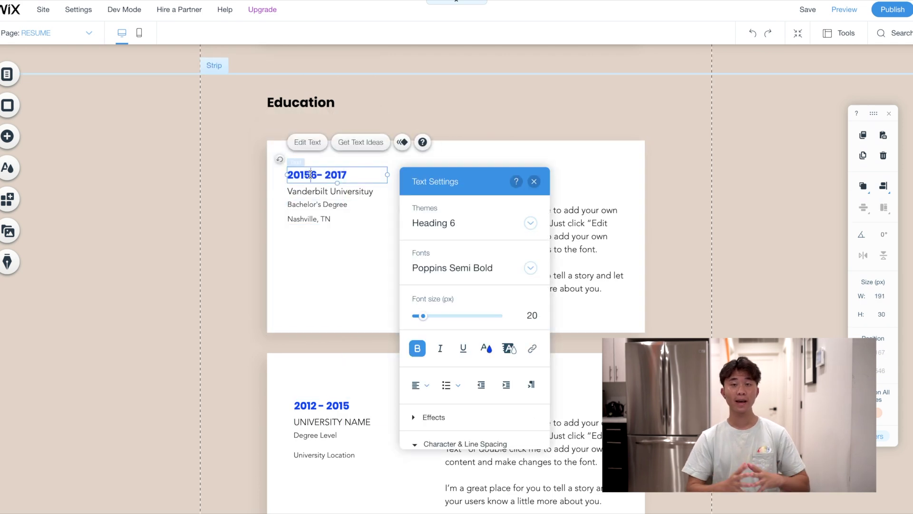
key(BackSpace)
click(354, 243)
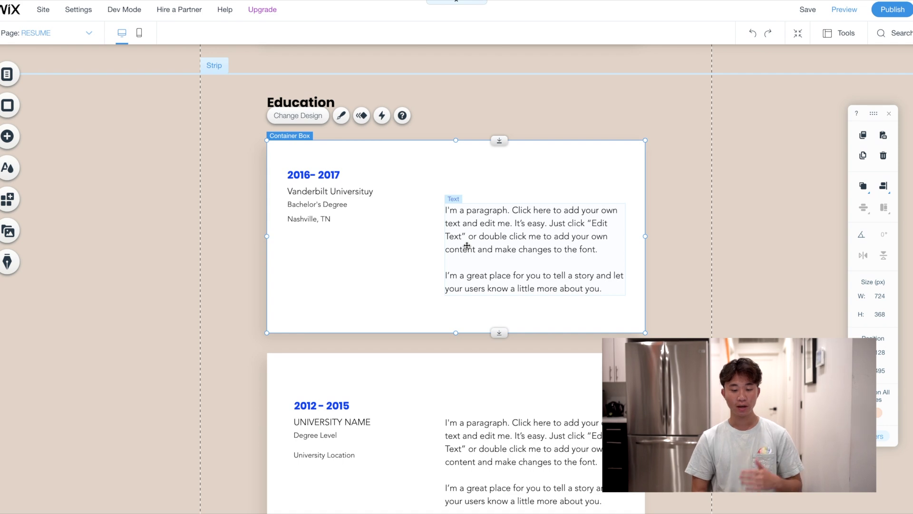
Move the description up and replace it with GPA, Honors: Deans list, Leadership and Courses bullets
drag(497, 239, 482, 201)
double_click(508, 200)
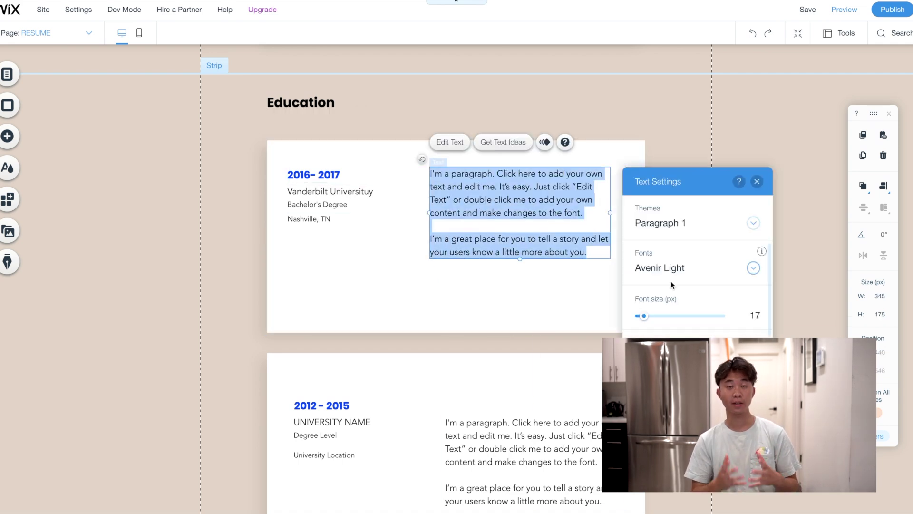
text(I')
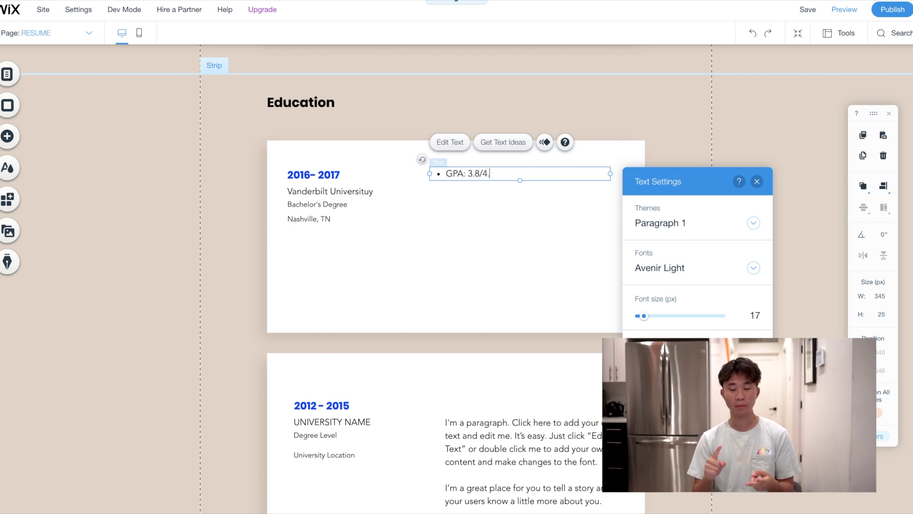
key(Return)
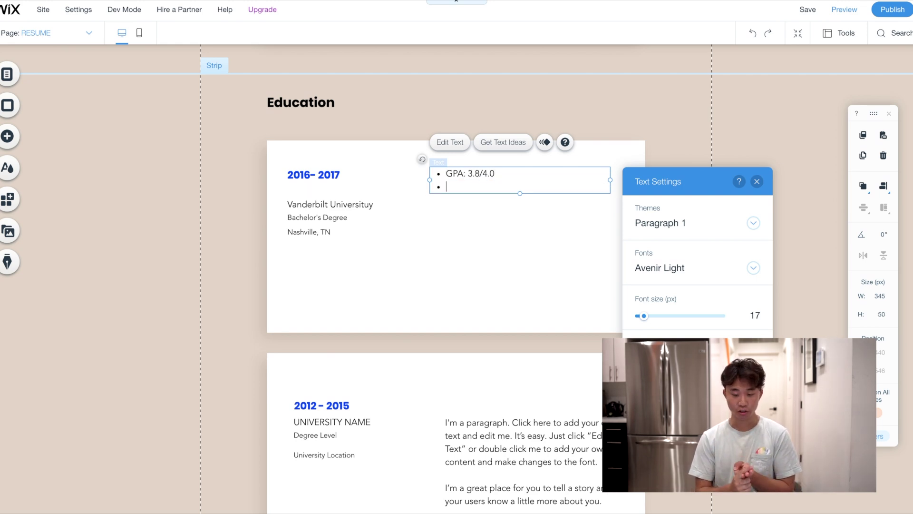
text(Honors: Deans )
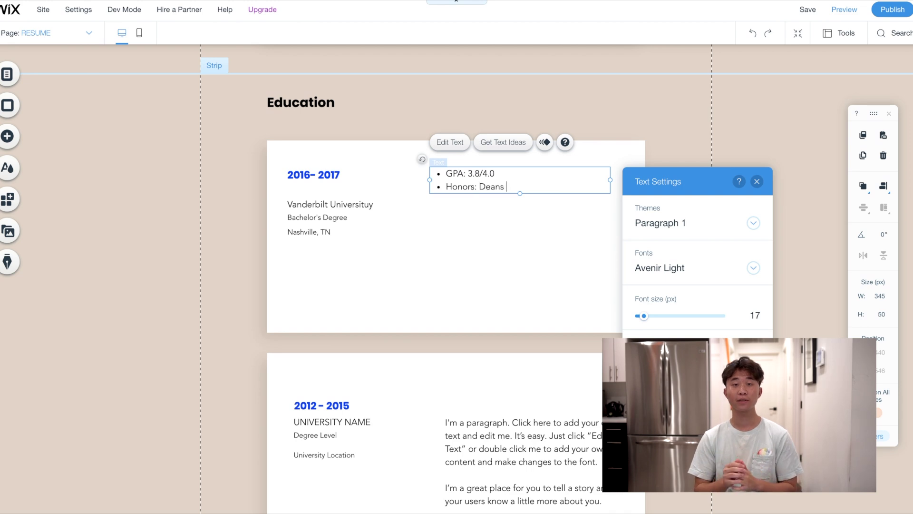
text(list)
key(Return)
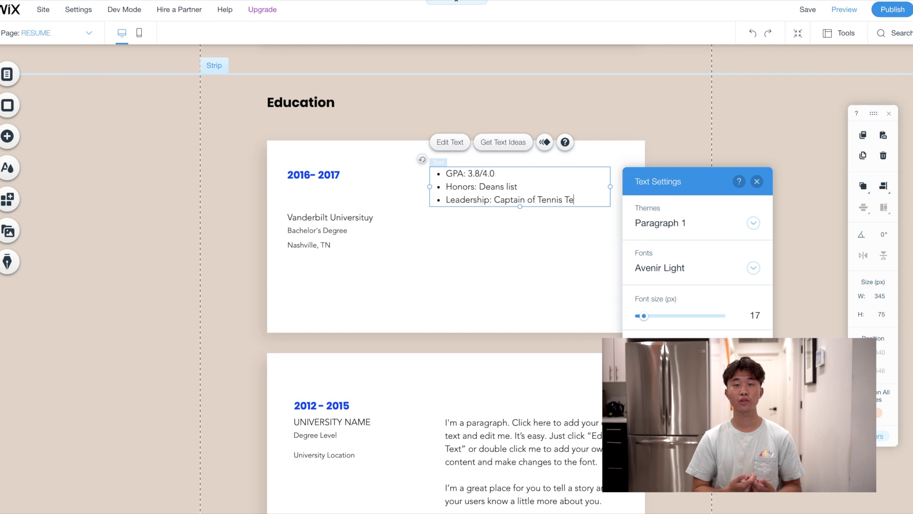
text(Leadership: Captain of Tennis Team, Director at VandyHacks)
key(Return)
text(Cou)
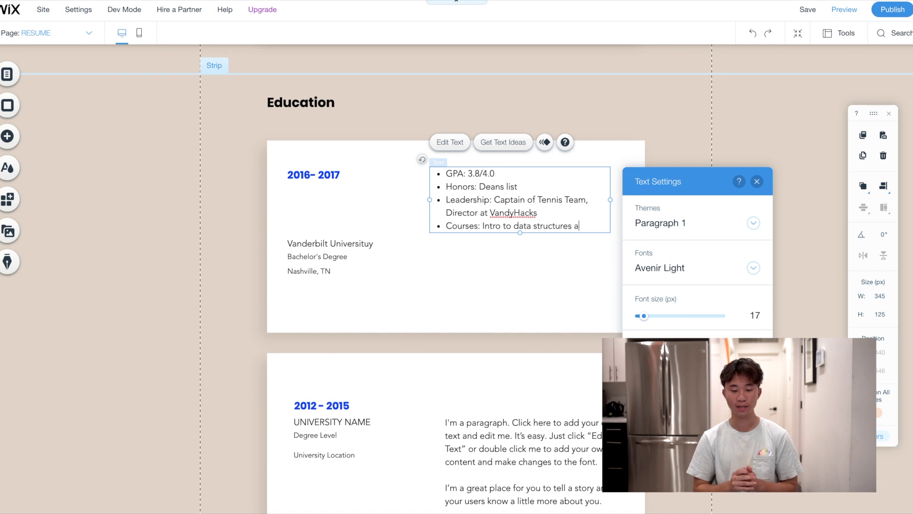
text(lgoti)
text(rithms)
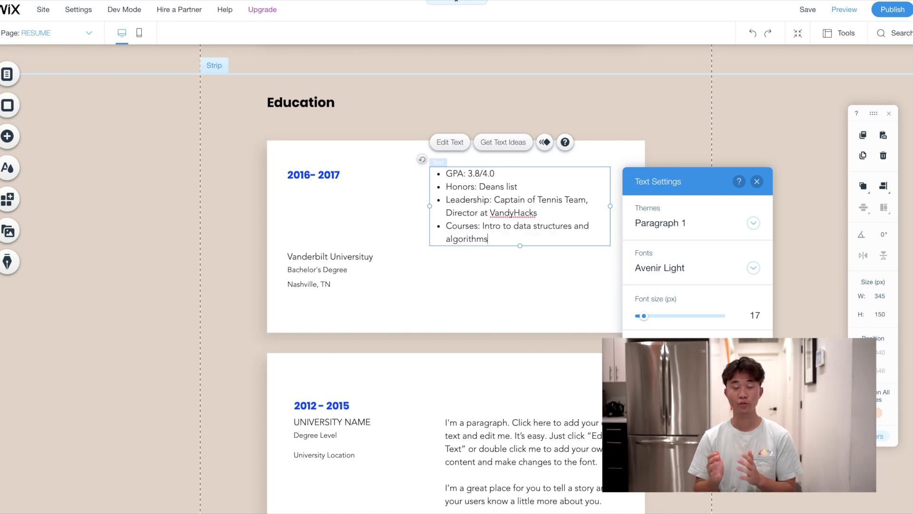
Enlarge the bulleted list's font to size 22, then select the location, degree and university lines
key(ctrl+a)
drag(643, 316, 647, 315)
click(329, 300)
click(330, 305)
shift+click(330, 296)
shift+click(315, 281)
Change the 2012 – 2015 entry's UNIVERSITY NAME to BOOTCAMP
scroll(532, 306, up, 15)
scroll(533, 328, down, 8)
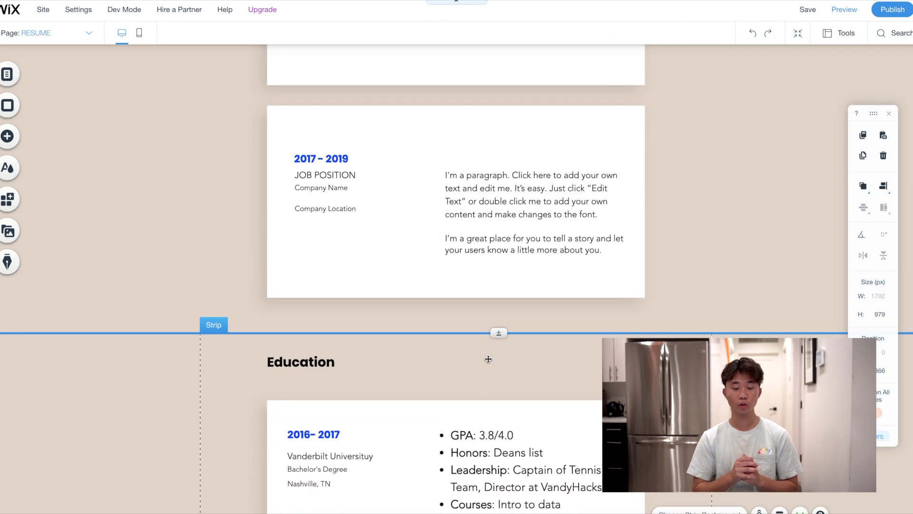
scroll(523, 309, up, 3)
scroll(518, 295, down, 7)
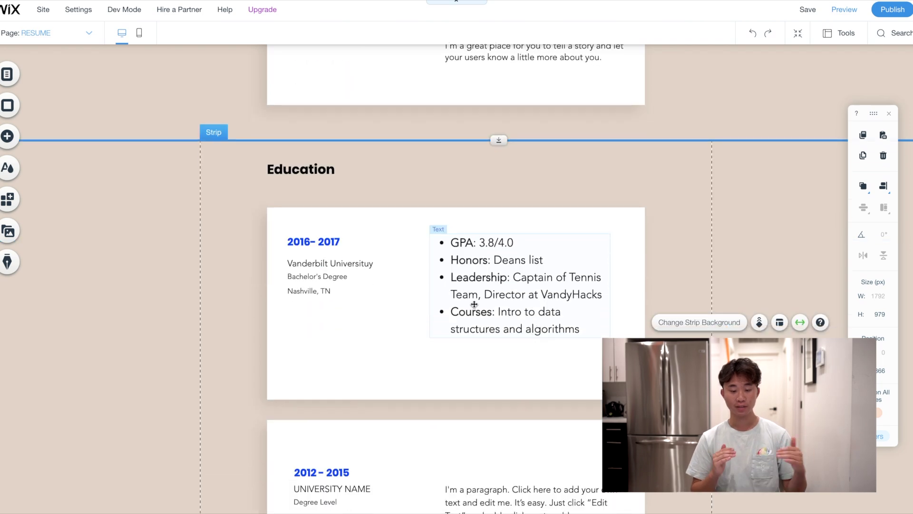
scroll(474, 304, down, 5)
double_click(332, 227)
text(B)
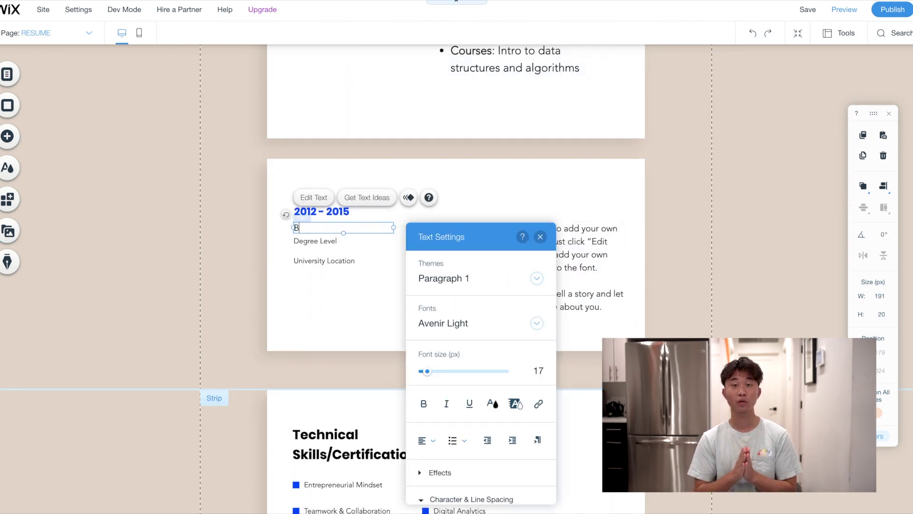
click(672, 248)
Replace the Entrepreneurial Mindset skill in Technical Skills with Arduino
scroll(671, 248, down, 4)
scroll(673, 247, up, 15)
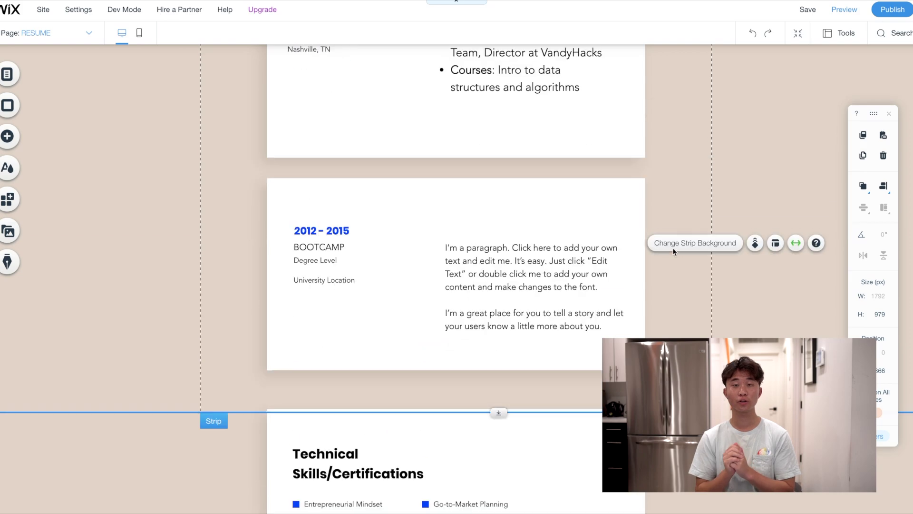
scroll(673, 248, down, 4)
scroll(673, 247, up, 6)
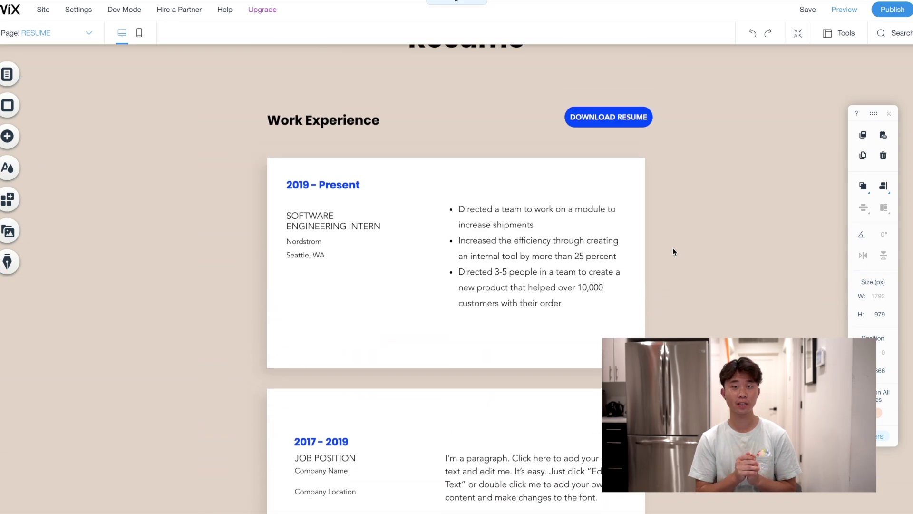
scroll(673, 252, down, 4)
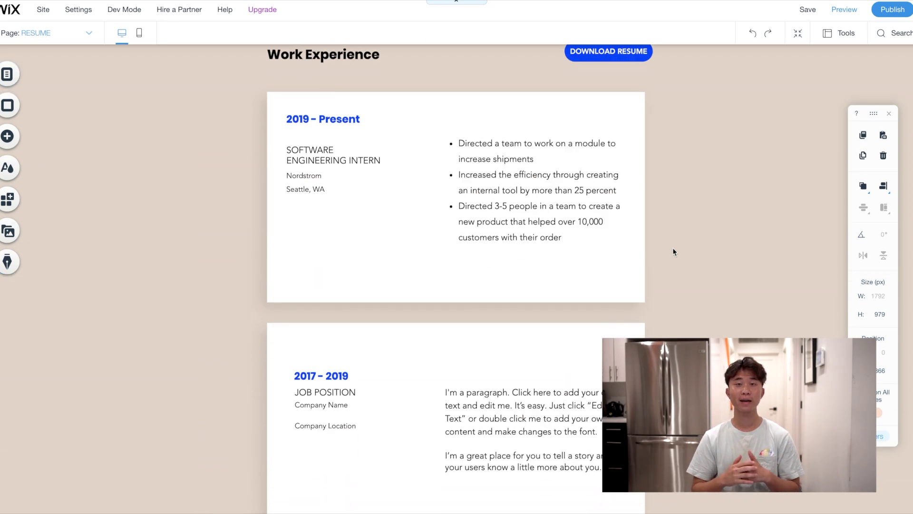
scroll(672, 251, up, 2)
scroll(673, 252, down, 8)
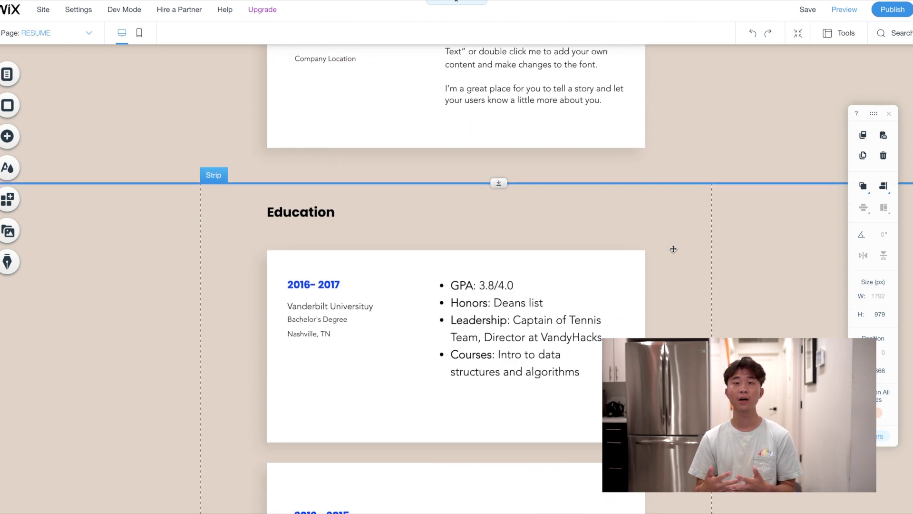
scroll(673, 251, up, 7)
scroll(675, 229, up, 1)
scroll(681, 269, down, 10)
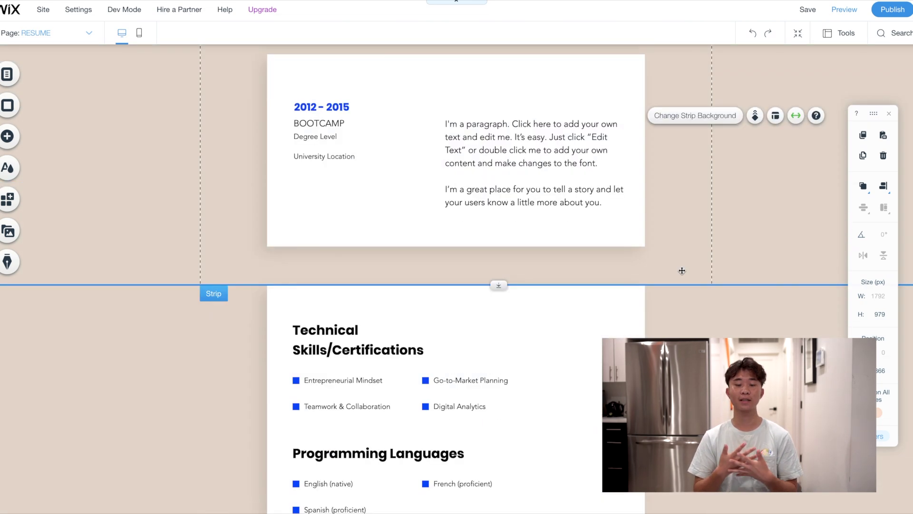
click(383, 250)
click(342, 233)
double_click(342, 233)
text(Aurduino)
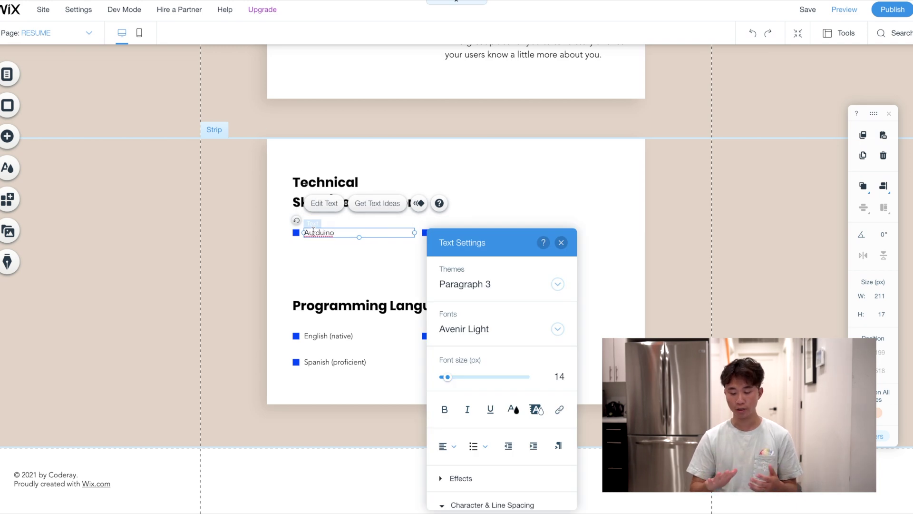
Make the second technical skill read 'Certification in statistical analyses from Coursera'
click(468, 230)
double_click(467, 231)
text(Certification in statistical a)
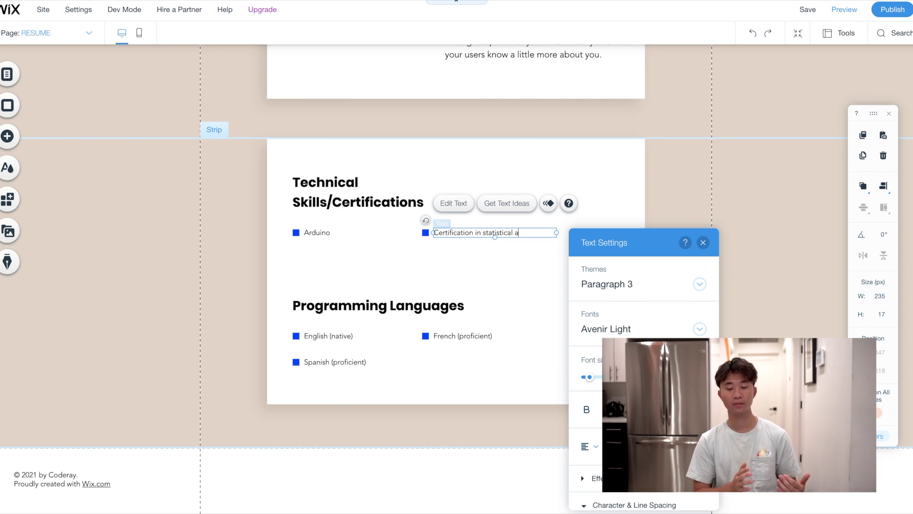
text(nalyses from Coure)
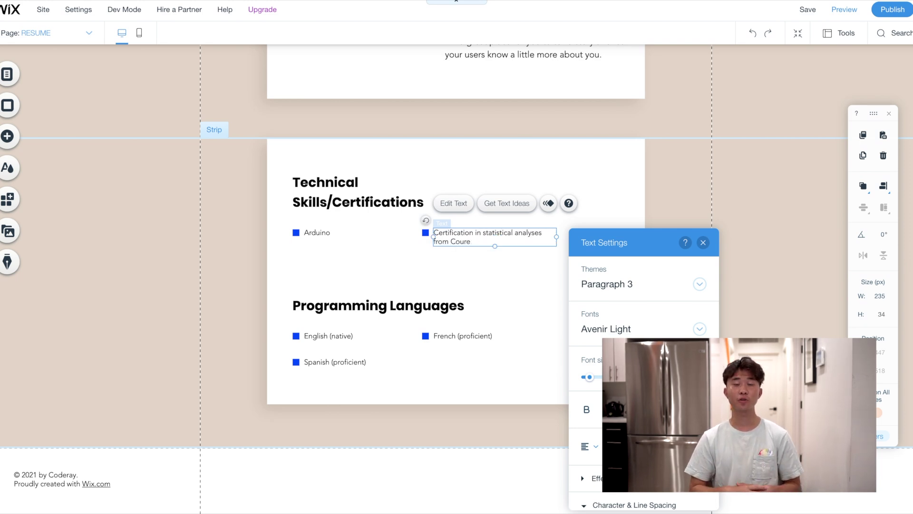
key(BackSpace)
text(sera)
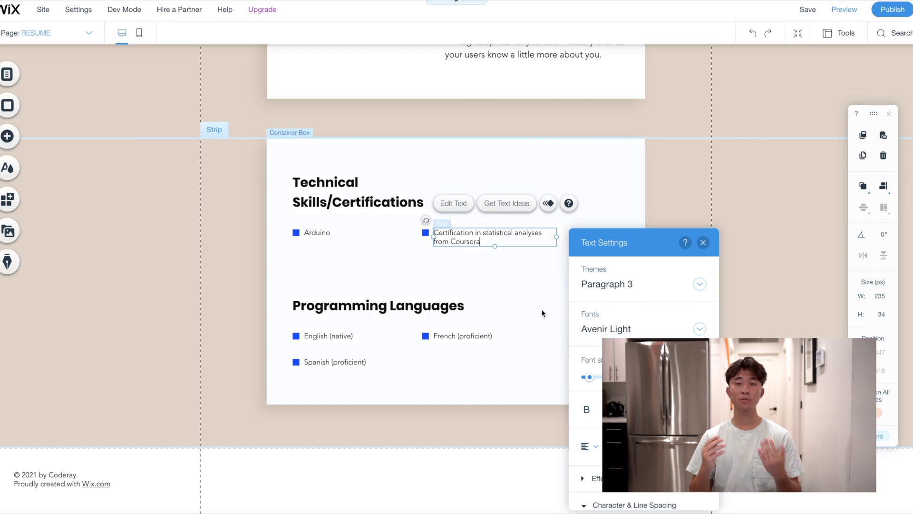
click(430, 307)
Move the Programming Languages heading up and select the English, Spanish and French lines
drag(431, 308, 430, 285)
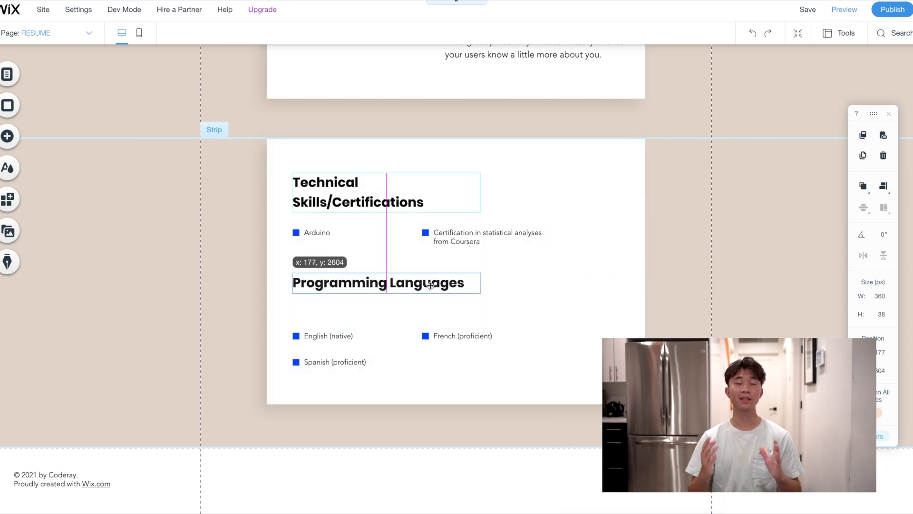
click(337, 336)
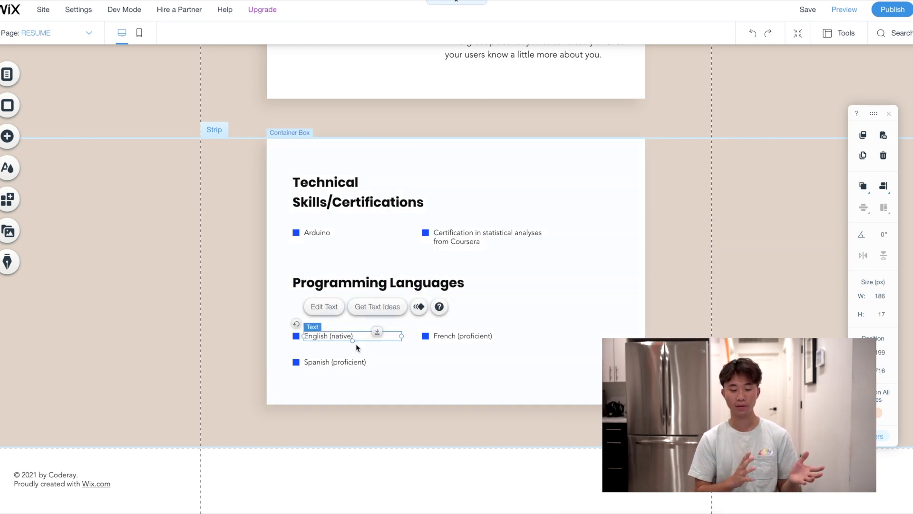
shift+click(328, 363)
shift+click(438, 336)
Move the language lines up under the heading and change English (native) to Java (Professional)
drag(440, 333, 440, 312)
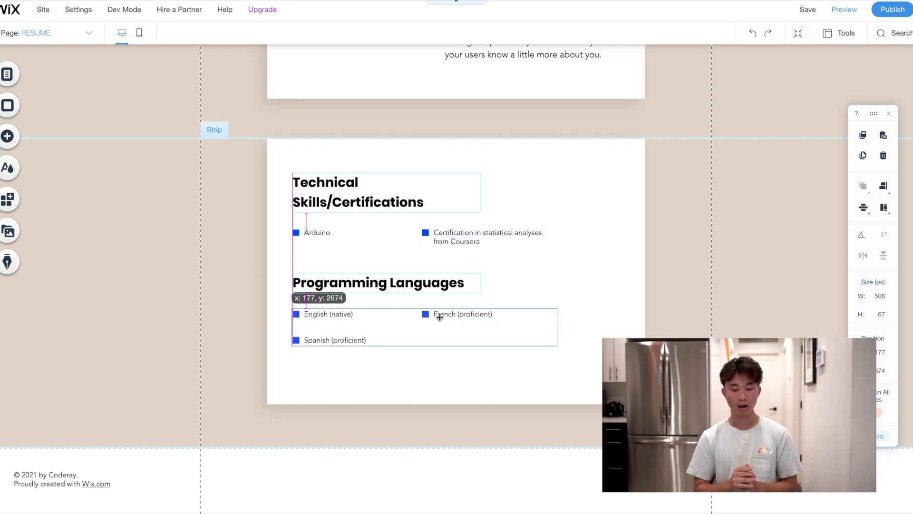
click(362, 330)
double_click(322, 320)
click(322, 319)
key(Delete)
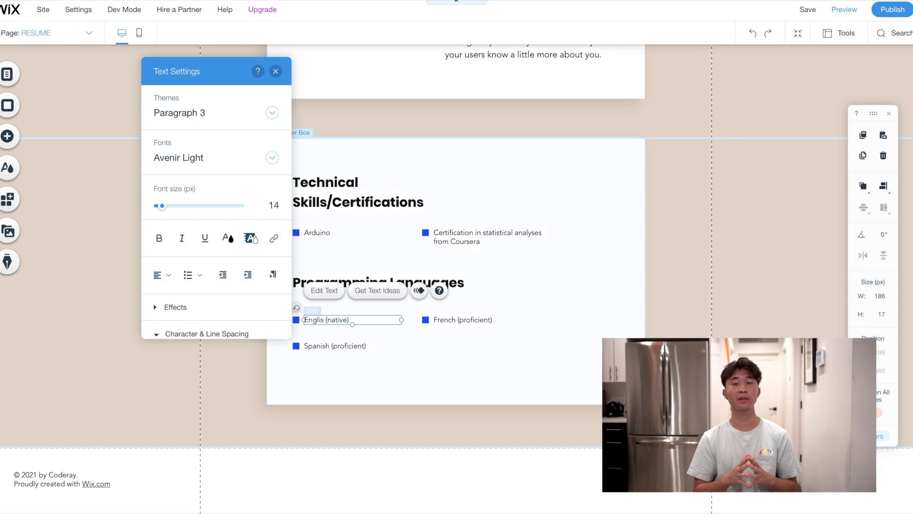
text(Java)
drag(320, 319, 407, 333)
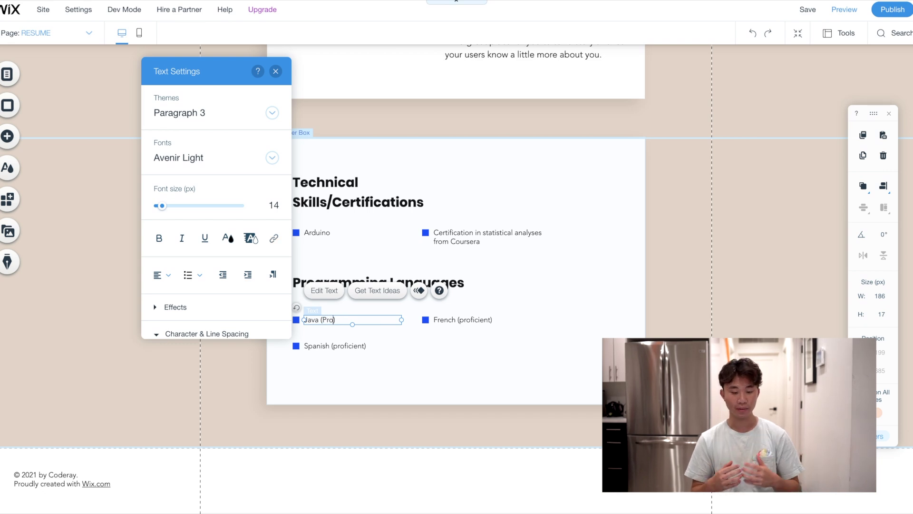
Change the Spanish (proficient) line to Python (Intermediate)
double_click(318, 346)
click(318, 346)
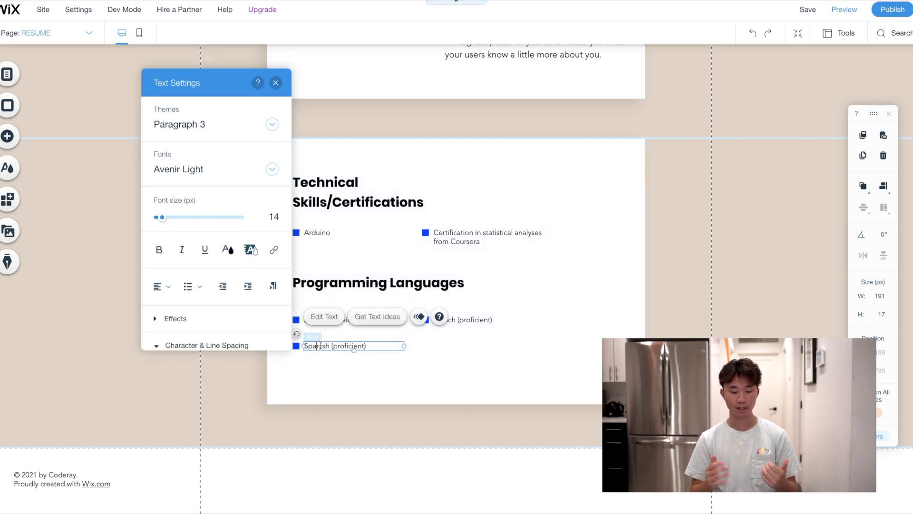
key(BackSpace)
text(Python)
drag(364, 346, 330, 347)
text(Intern)
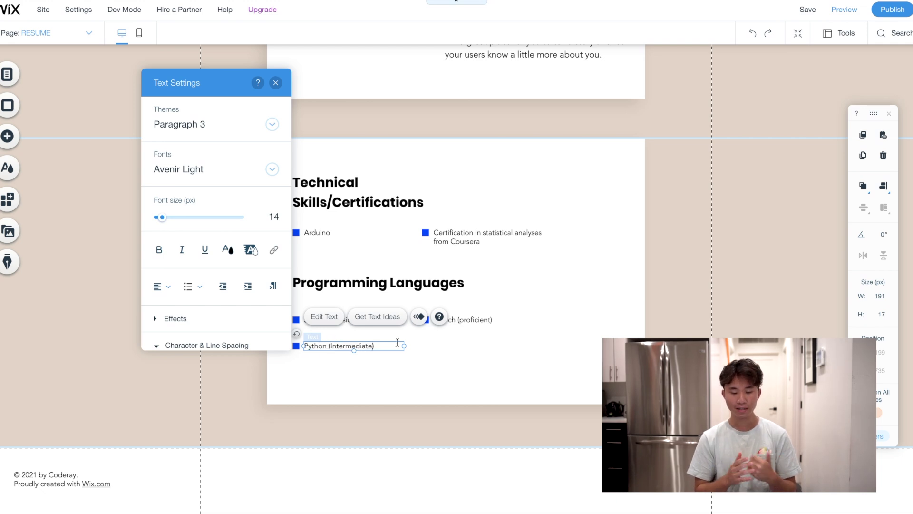
click(473, 326)
Change the French (proficient) line to C++ (Beginner)
click(448, 320)
click(449, 321)
text(C)
double_click(467, 320)
text(Beginner)
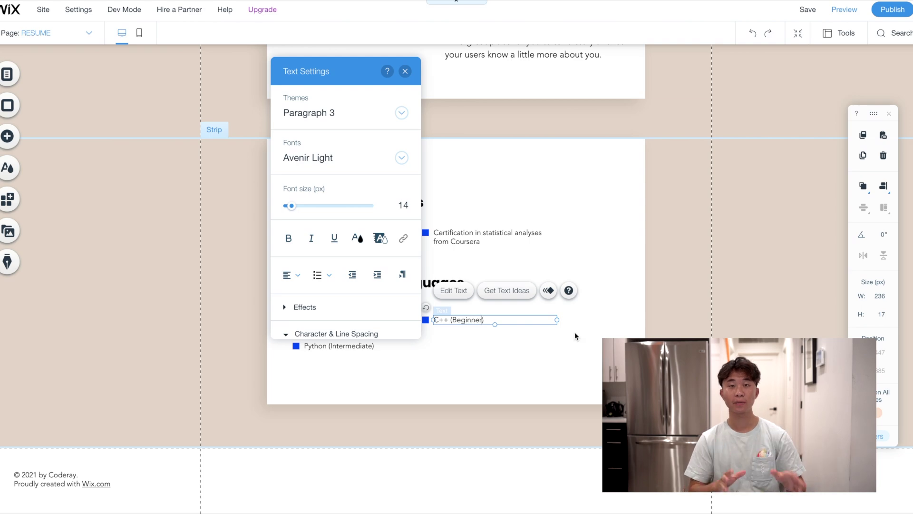
click(531, 324)
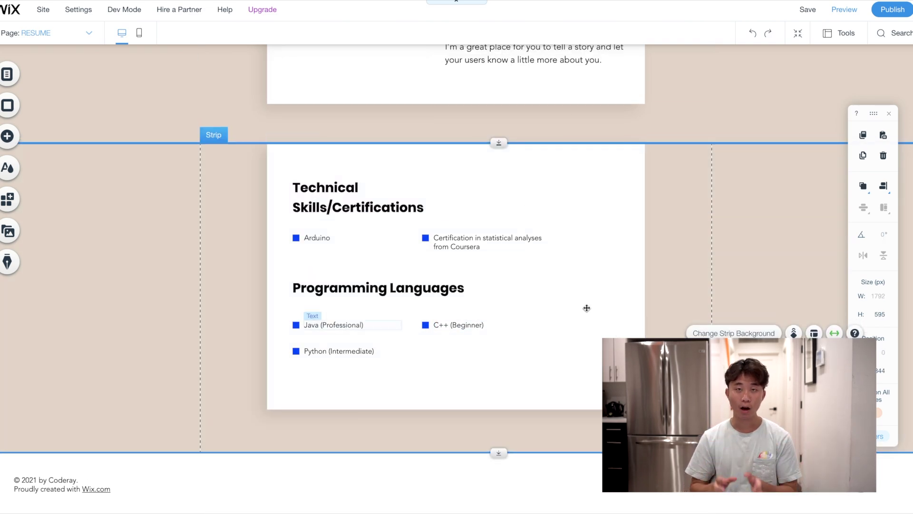
Review the completed Resume page, then bring up the Page dropdown listing the site's pages
scroll(657, 323, up, 10)
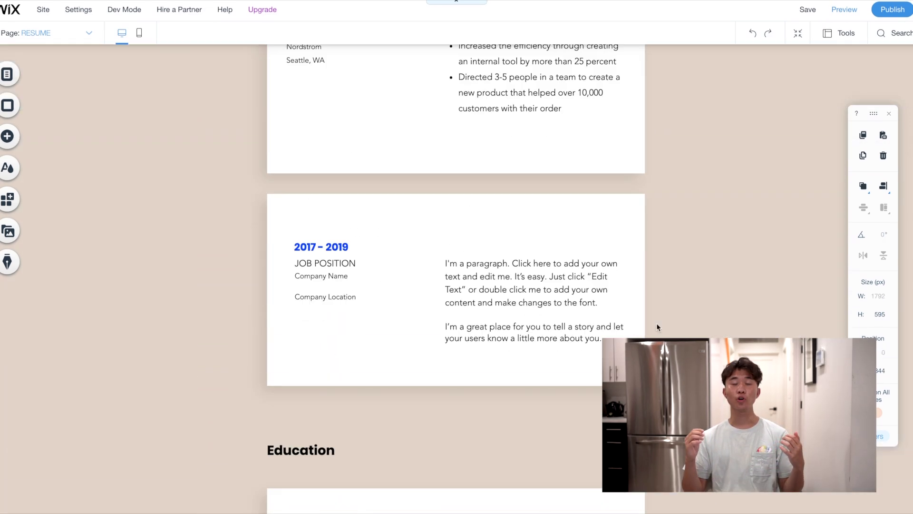
scroll(656, 327, up, 5)
scroll(658, 328, down, 10)
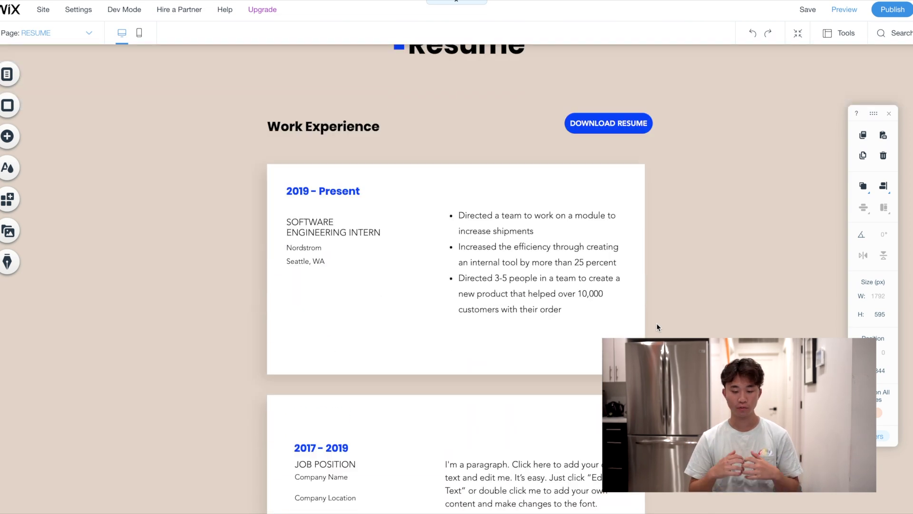
scroll(657, 327, up, 5)
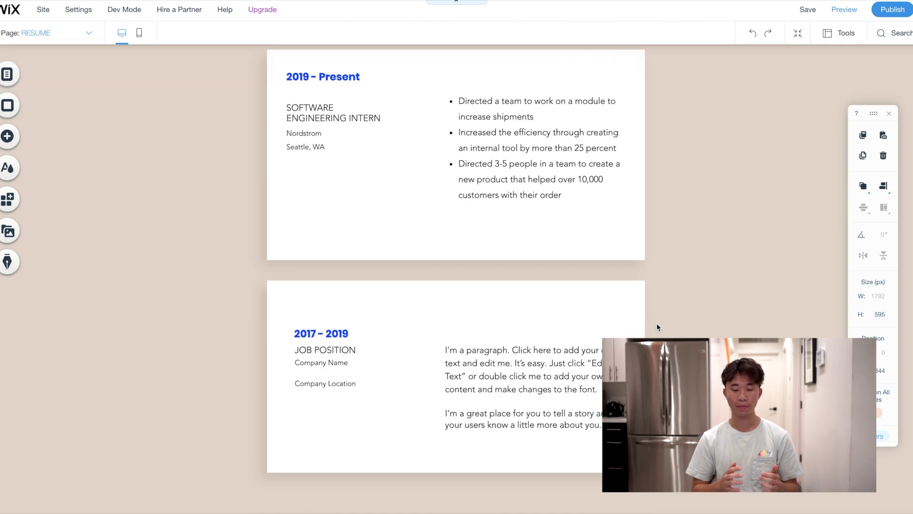
scroll(658, 327, down, 9)
scroll(657, 327, down, 8)
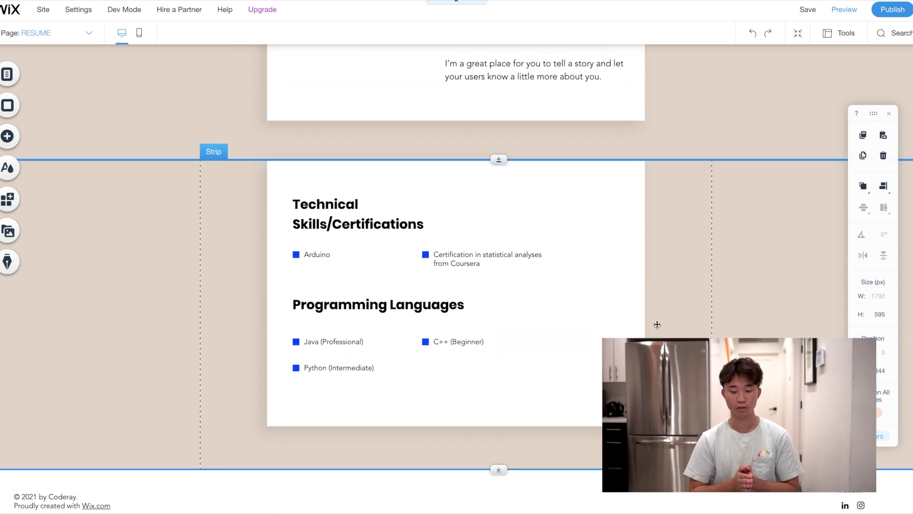
scroll(656, 324, up, 20)
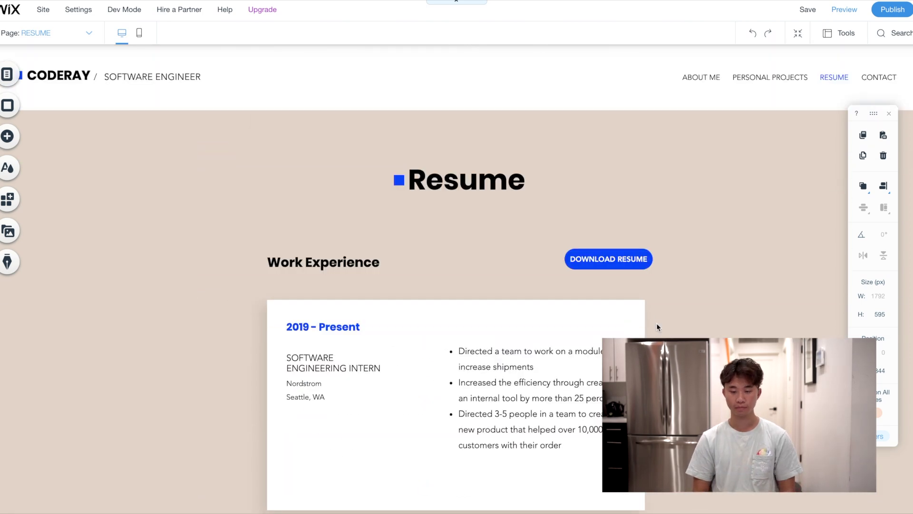
click(830, 79)
Go to the CONTACT page and retype the Let's talk heading as Contact Information
click(57, 33)
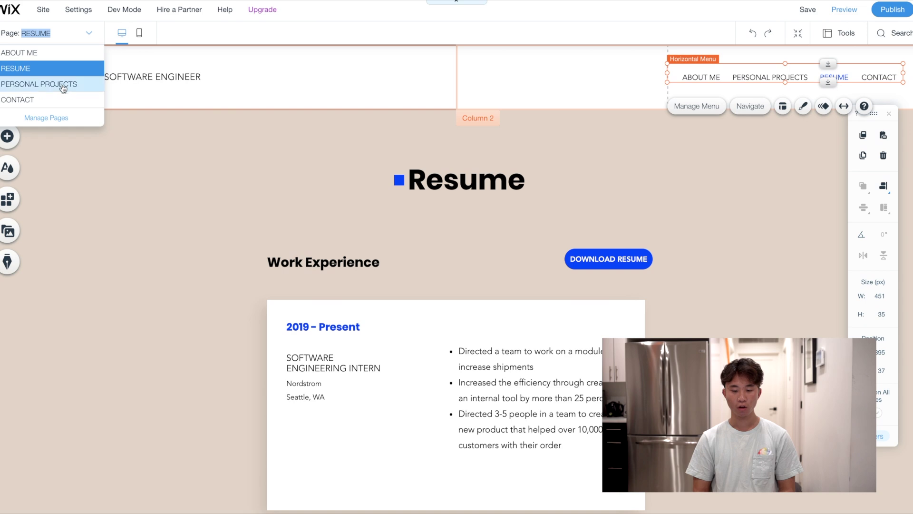
click(19, 99)
click(497, 183)
click(497, 183)
text(Contact Inf)
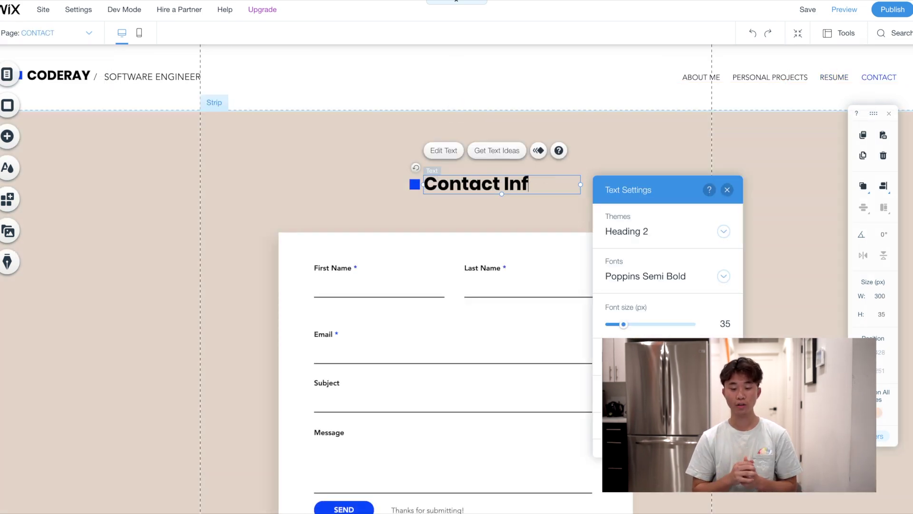
text(ormation)
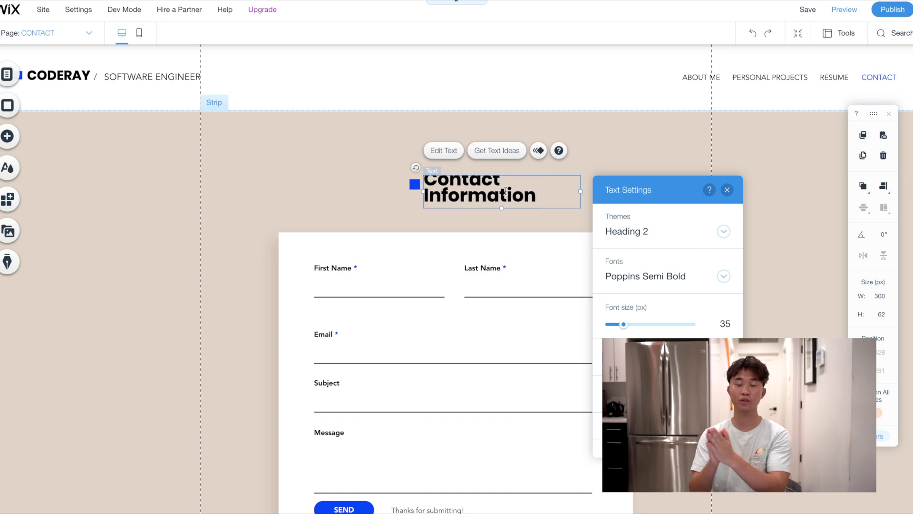
Enlarge the Contact Information heading from 35 to 45 and nudge it up slightly
key(shift+Left)
key(shift+Left)
key(shift+Left)
key(shift+Left)
key(ctrl+a)
drag(623, 324, 628, 324)
click(622, 165)
click(488, 189)
drag(488, 189, 487, 173)
click(676, 247)
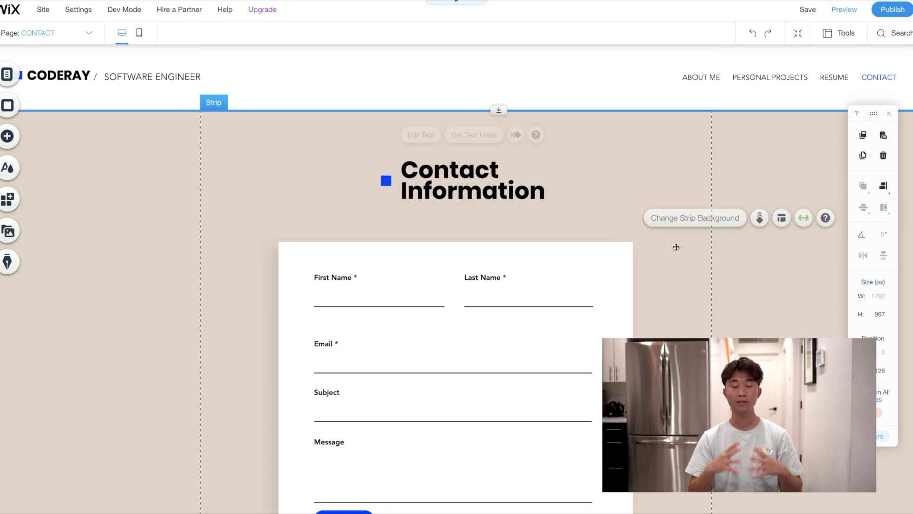
scroll(675, 285, down, 4)
scroll(383, 335, up, 4)
scroll(387, 328, down, 2)
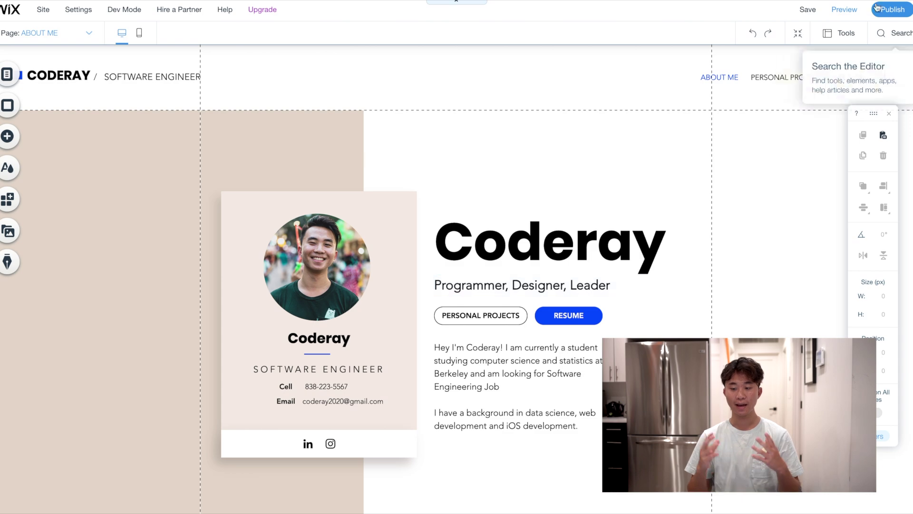
scroll(457, 285, down, 2)
scroll(457, 285, up, 2)
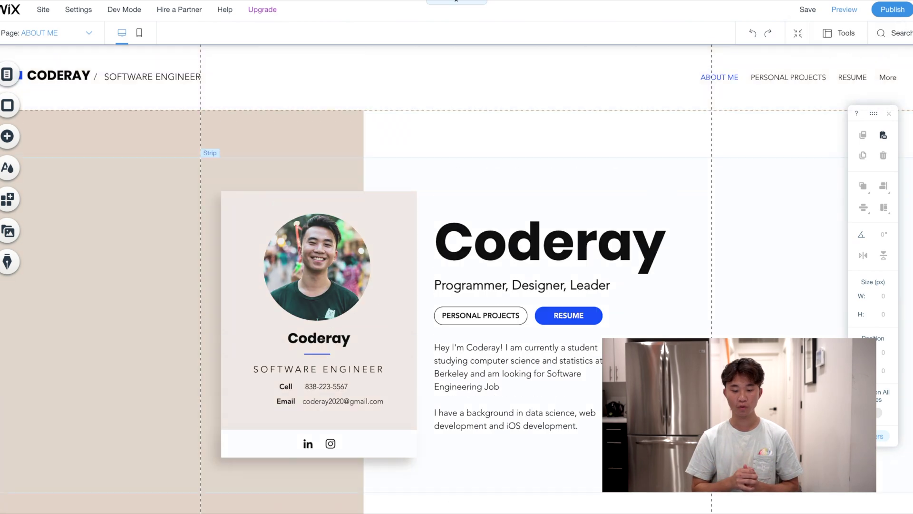
Preview the live site and visit Personal Projects, Resume, then About Me from the navigation
click(844, 9)
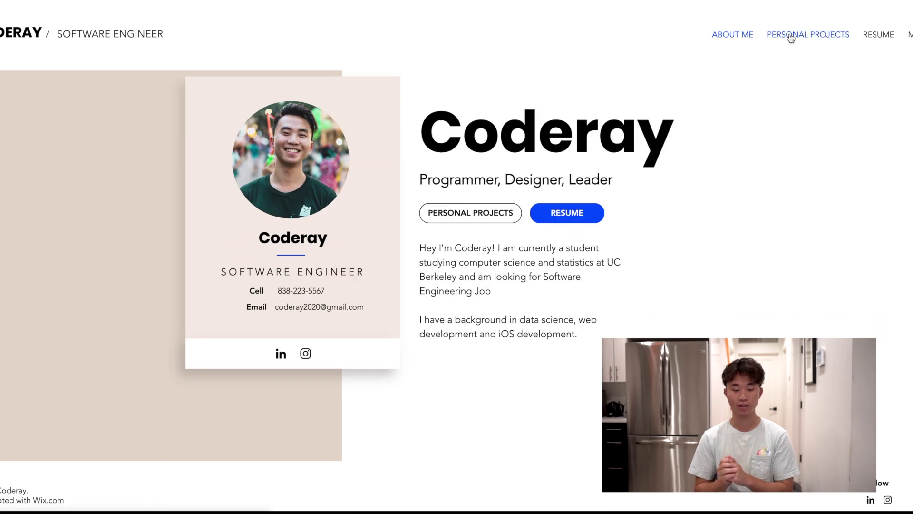
click(794, 36)
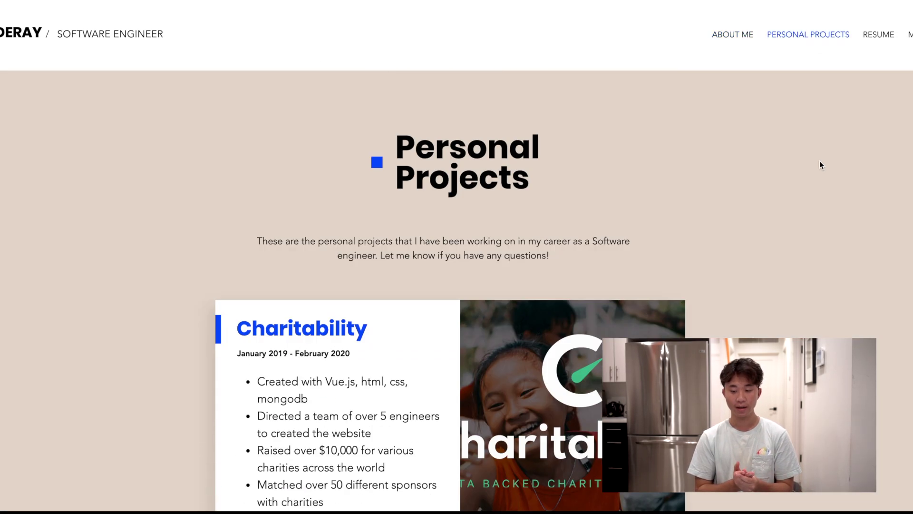
scroll(820, 161, down, 10)
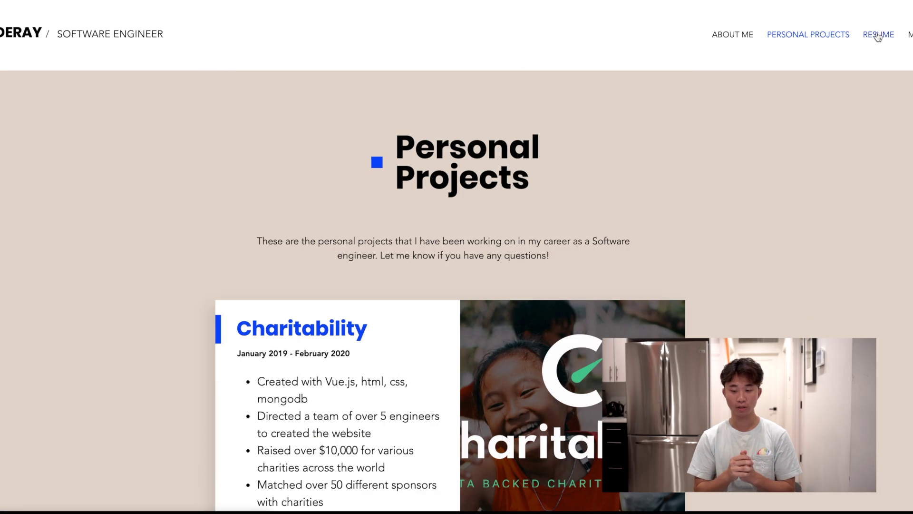
click(878, 34)
scroll(701, 251, down, 3)
scroll(713, 143, up, 3)
click(726, 52)
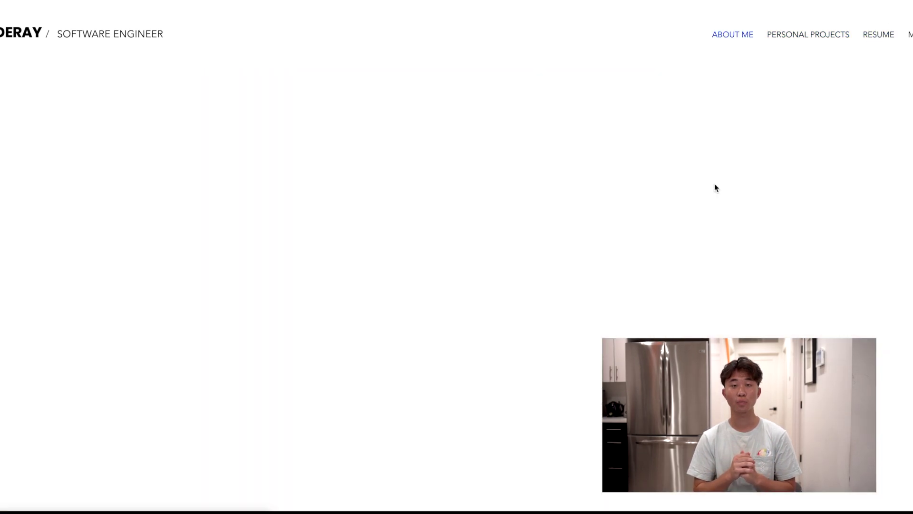